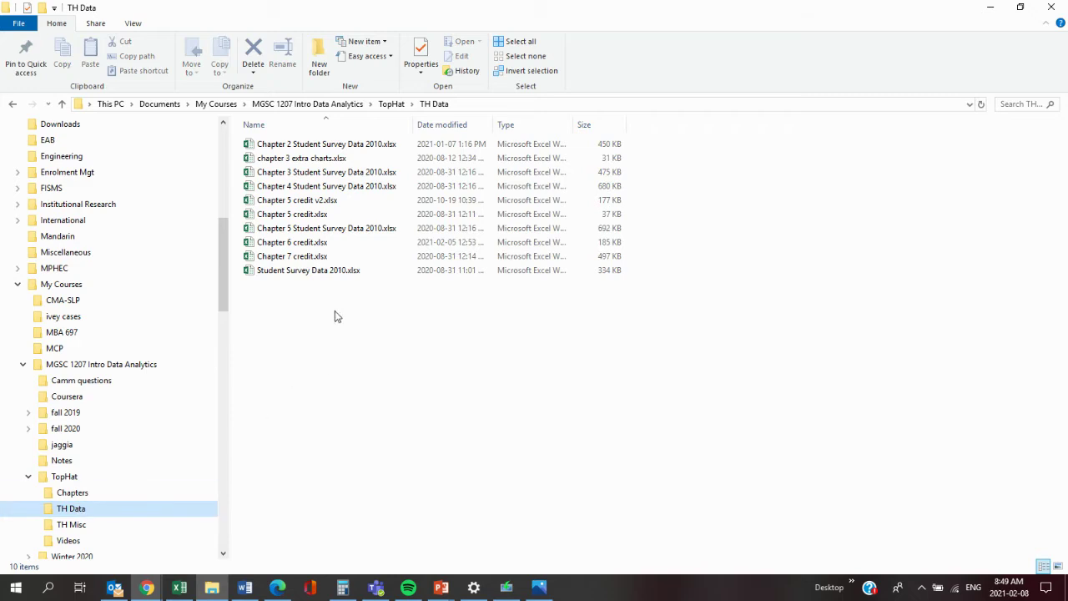
Open Chapter 5 credit v2.xlsx and close the document recovery list, removing the recovered files
left_click(305, 202)
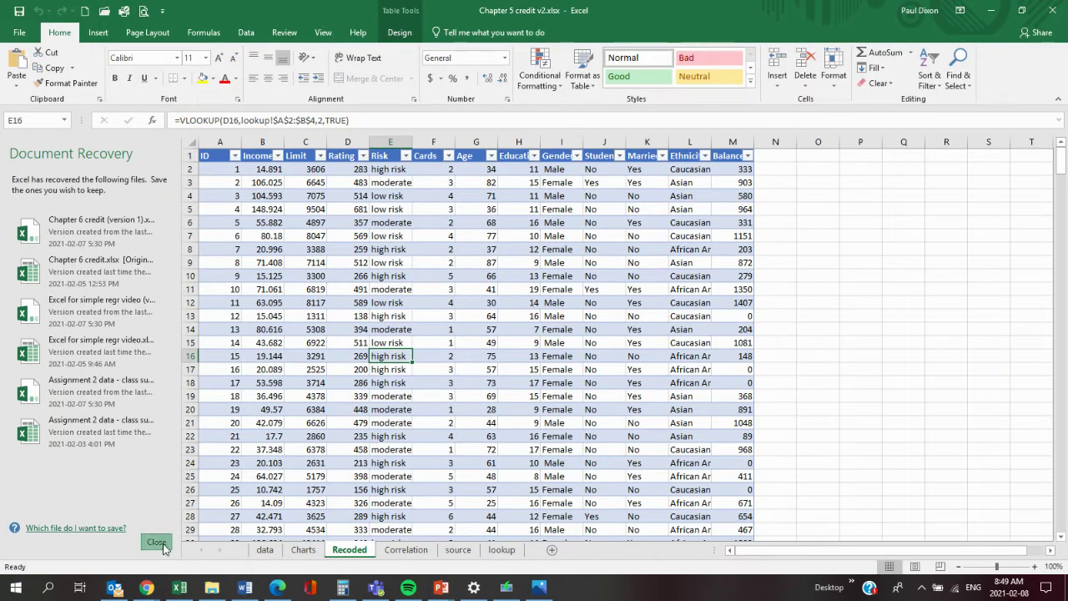
left_click(156, 542)
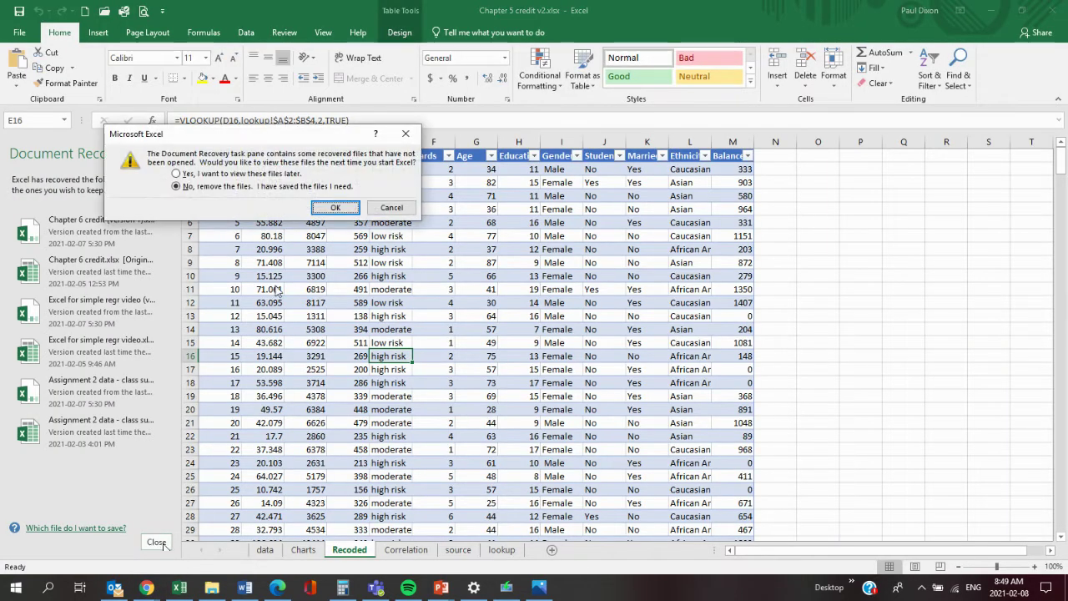
left_click(334, 207)
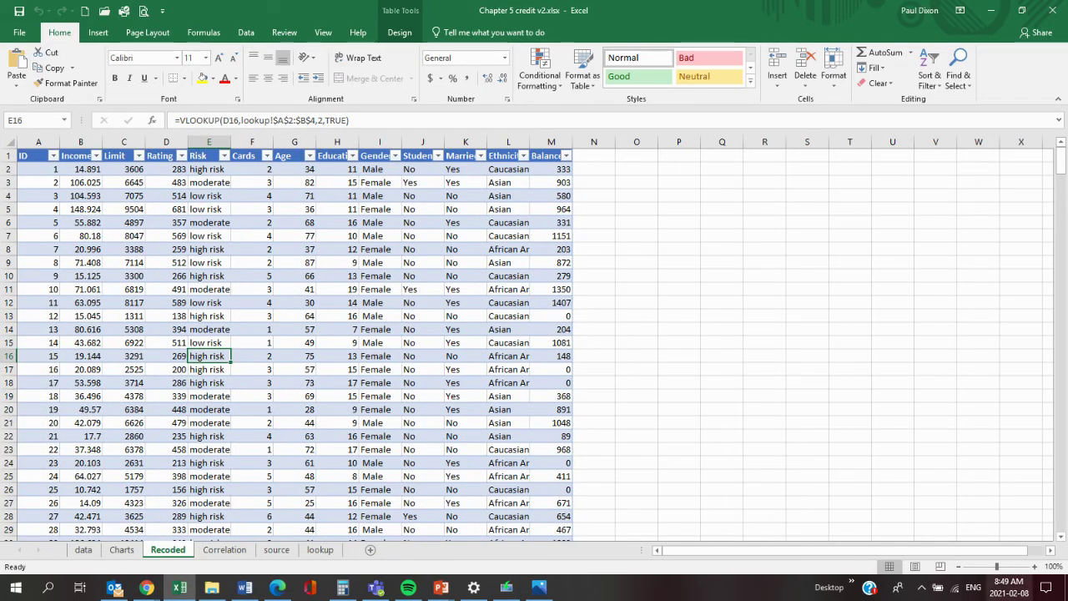
Restore the workbook window to a smaller size and zoom the Recoded sheet to 130%
left_click(1022, 10)
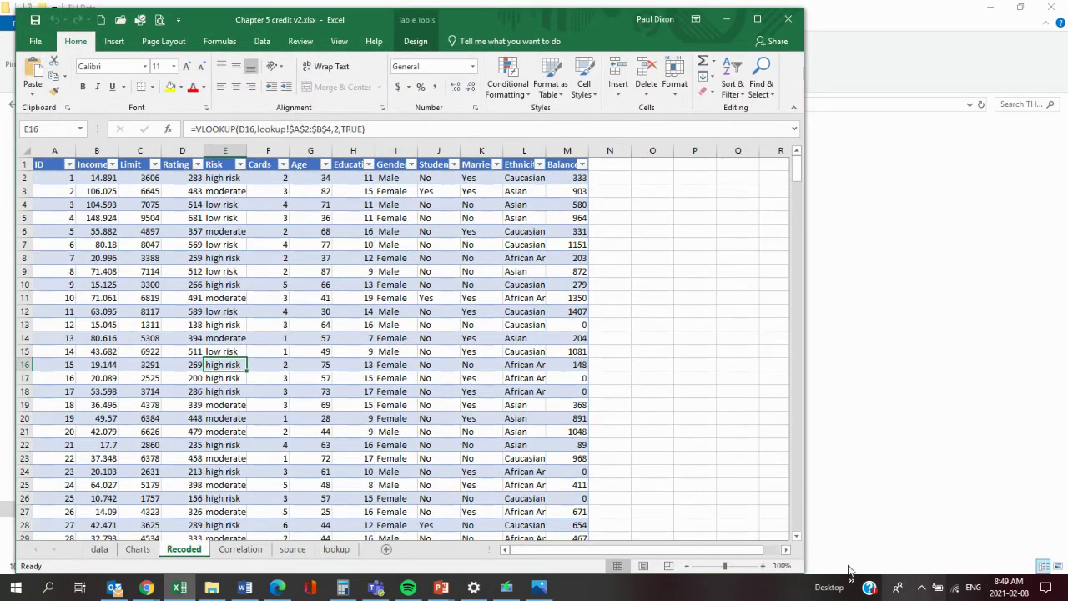
left_click(762, 566)
left_click(762, 566)
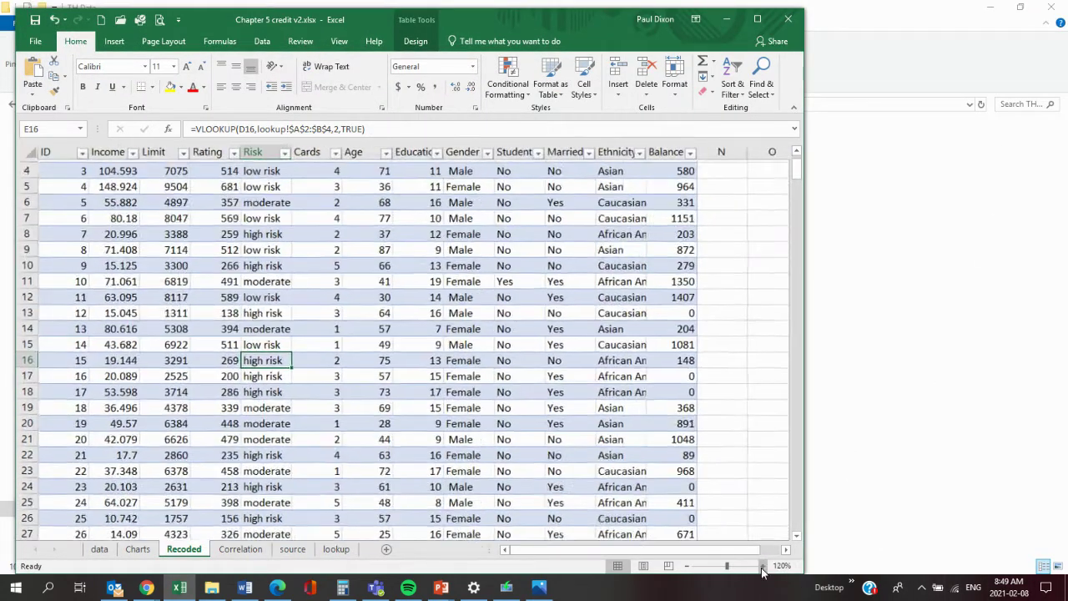
left_click(761, 566)
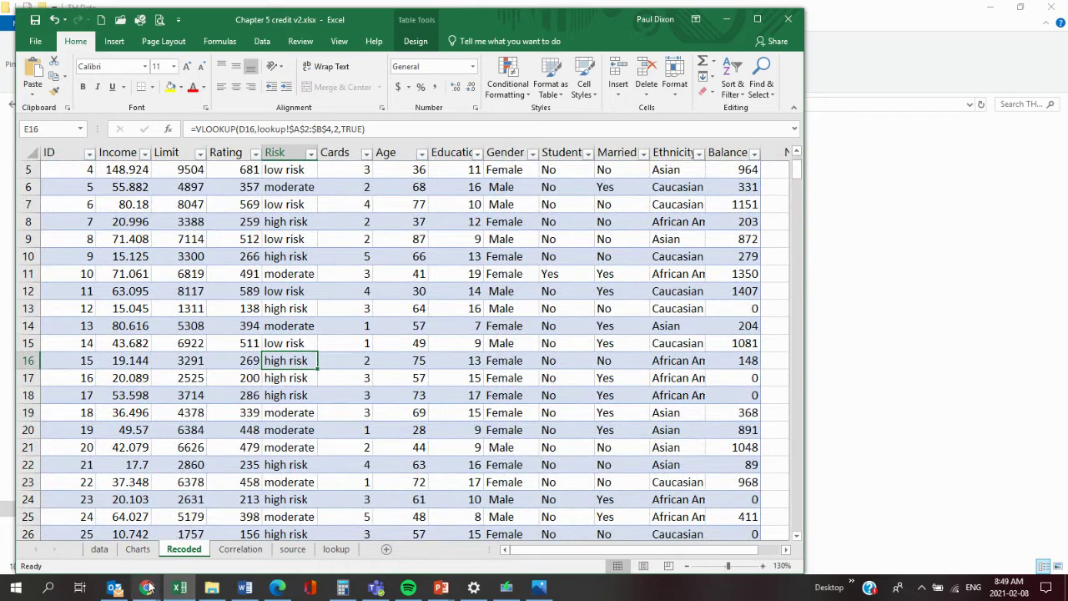
Switch to the Top Hat class page in Chrome, and bring the Excel workbook back in front of it
mouse_move(147, 589)
left_click(74, 494)
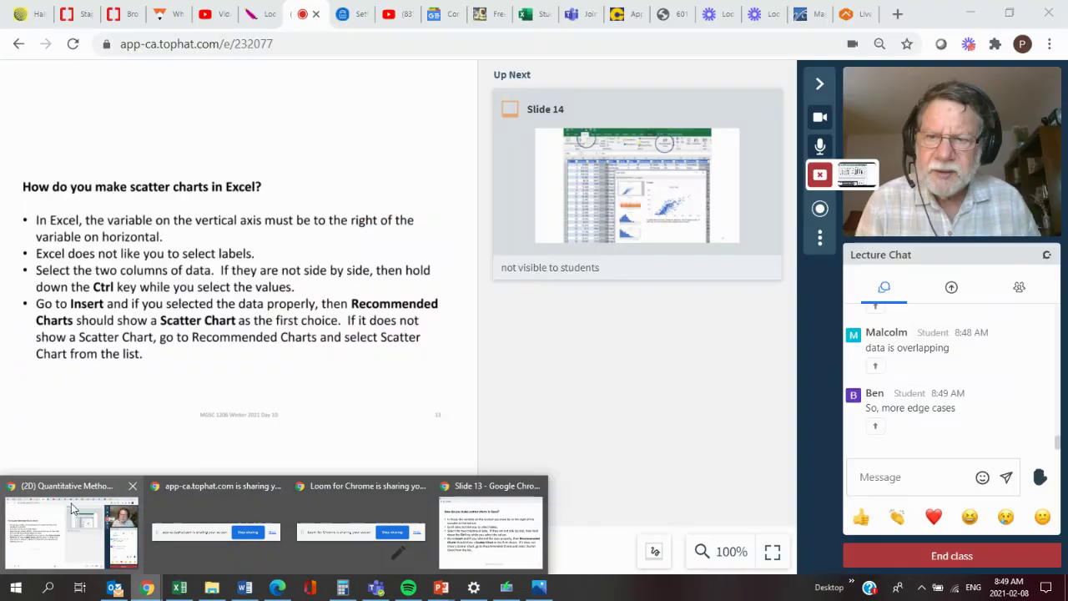
left_click(179, 589)
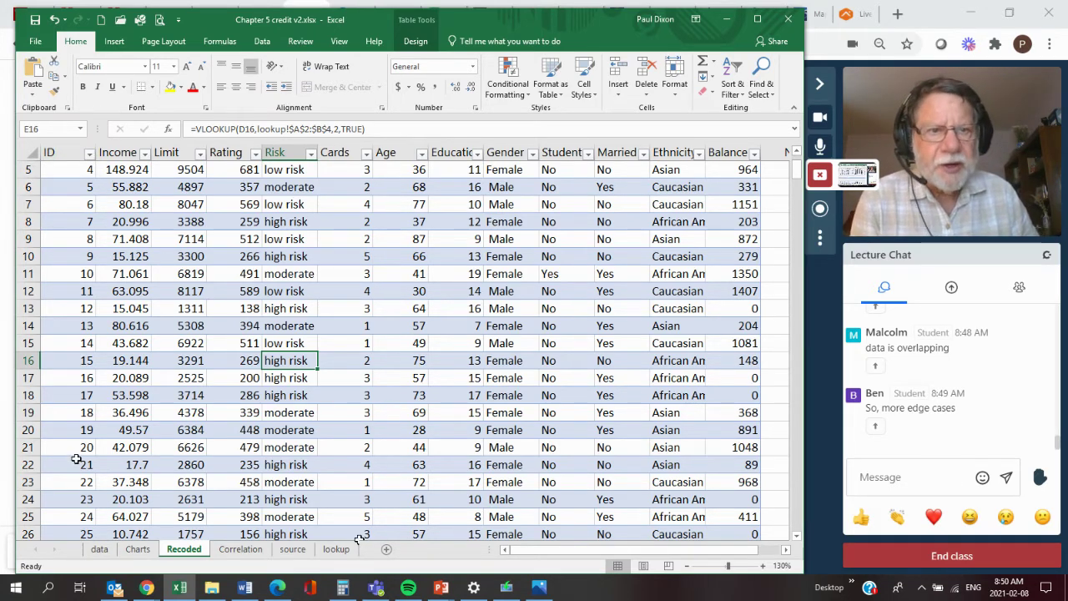
Insert the recommended scatter chart from the Rating and Balance columns of the Recoded sheet, and enlarge it to cover most of the visible table
scroll(159, 399, "up", 2)
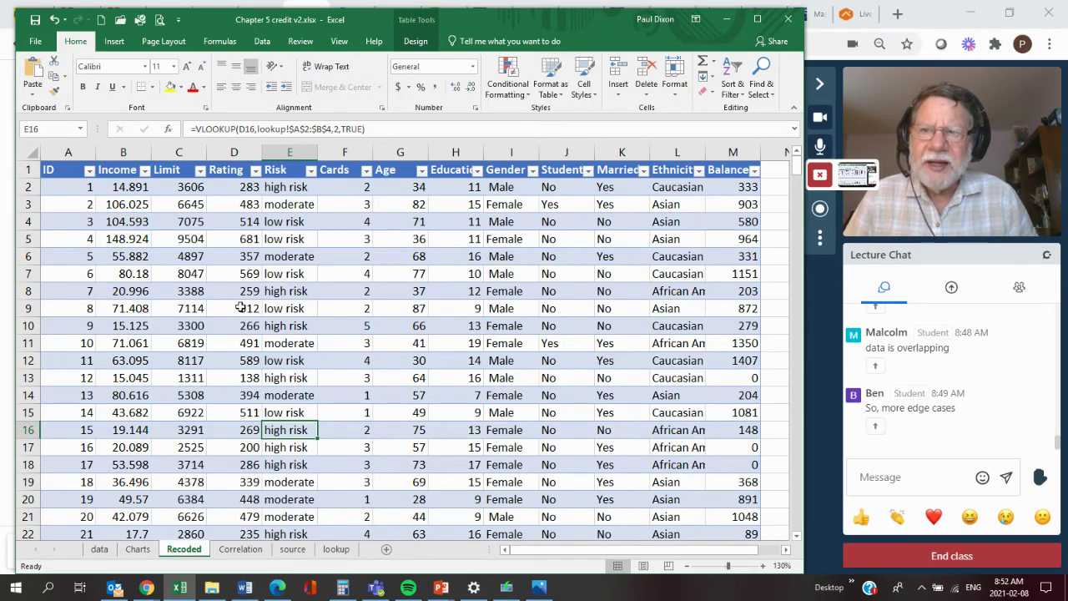
left_click(233, 152)
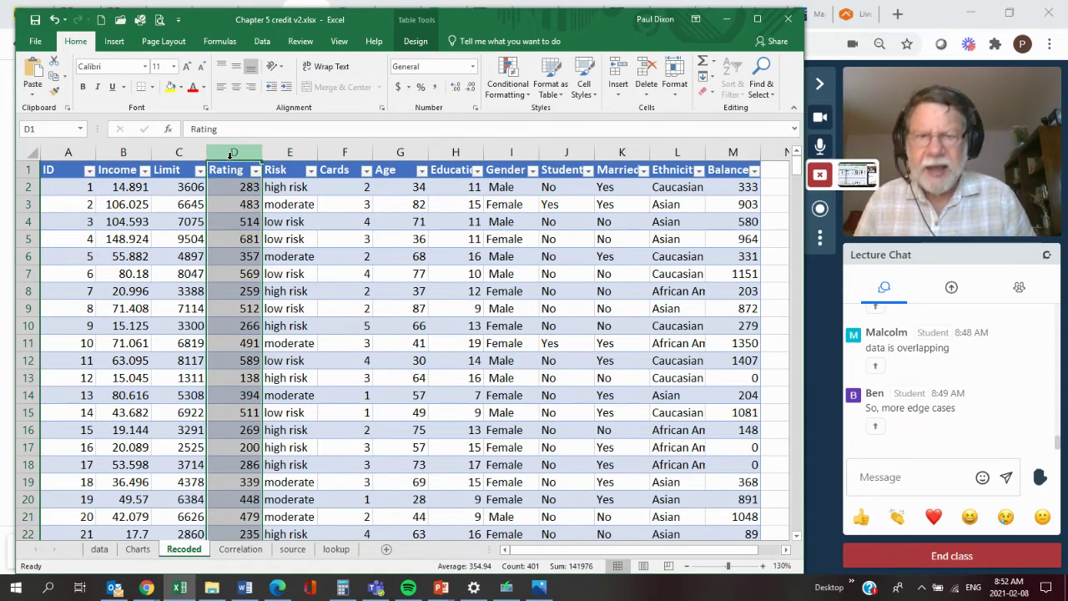
left_click(731, 152, "ctrl")
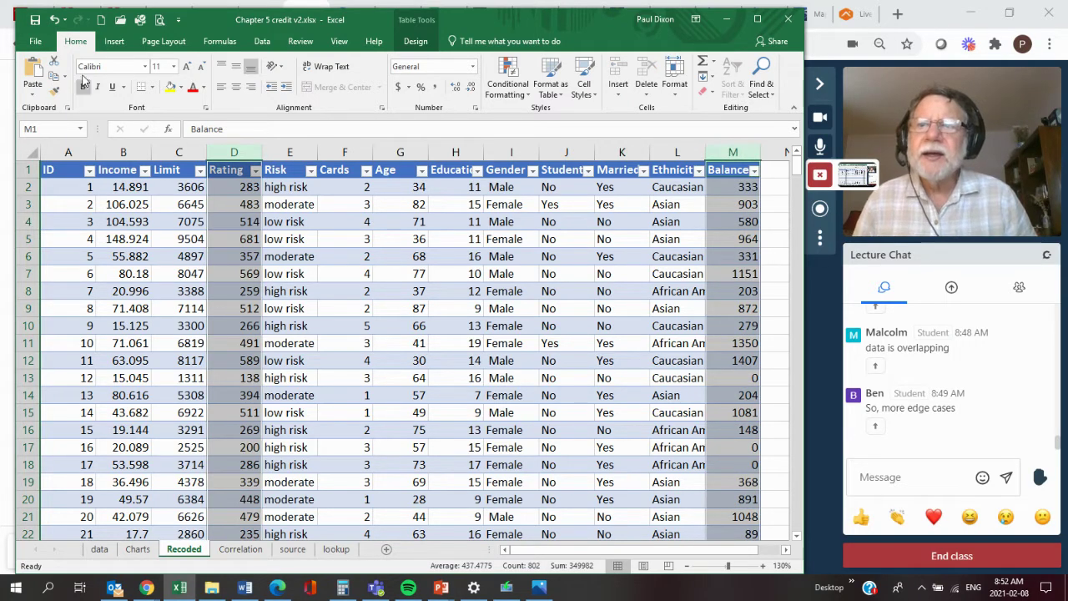
left_click(115, 42)
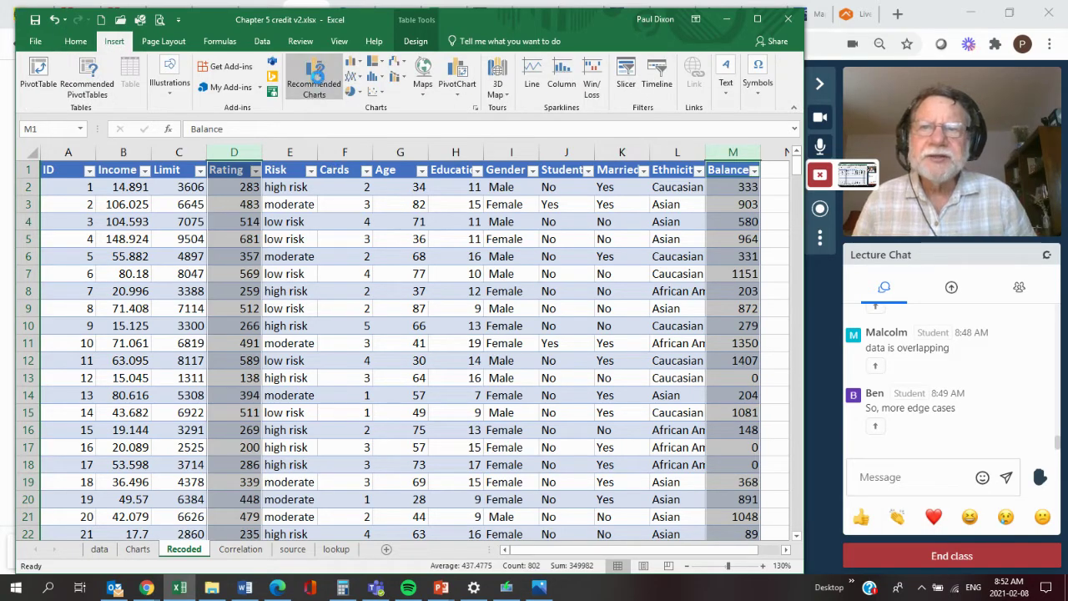
left_click(315, 81)
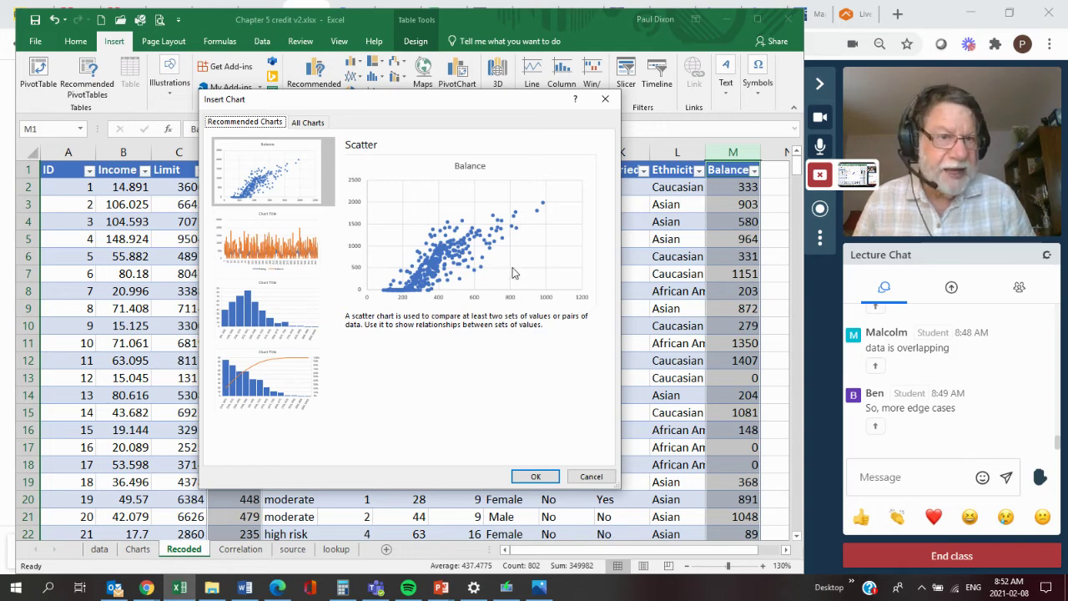
left_click(536, 477)
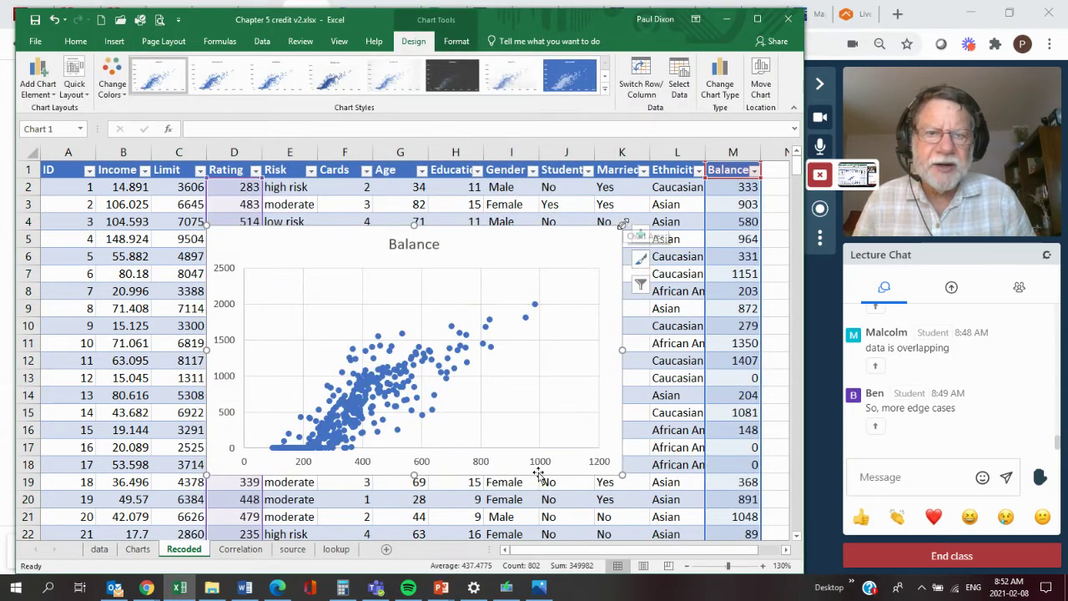
left_click_drag(623, 231, 684, 172)
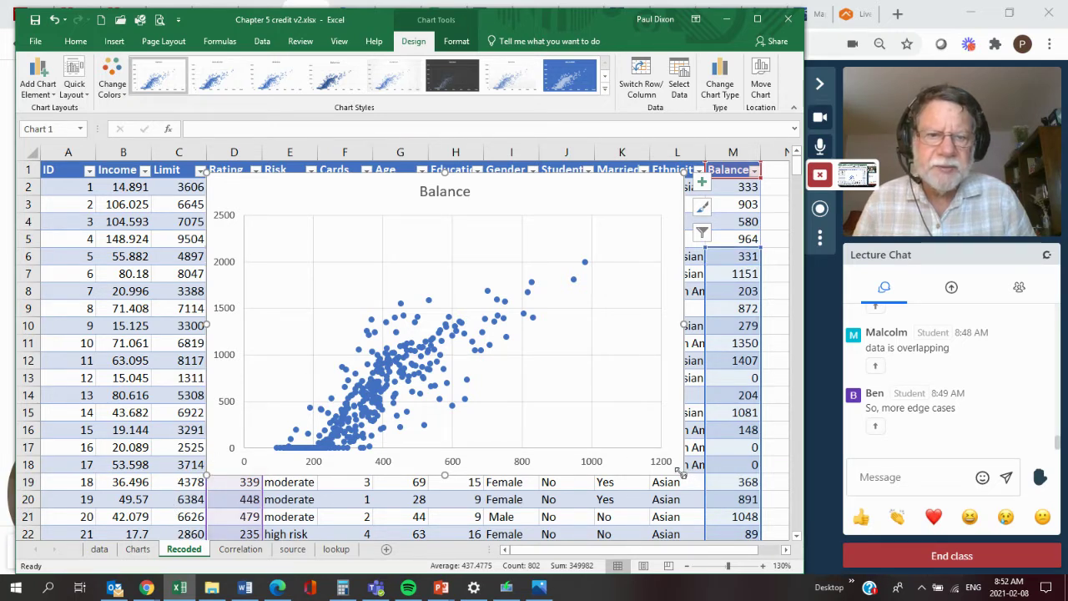
left_click_drag(683, 474, 724, 531)
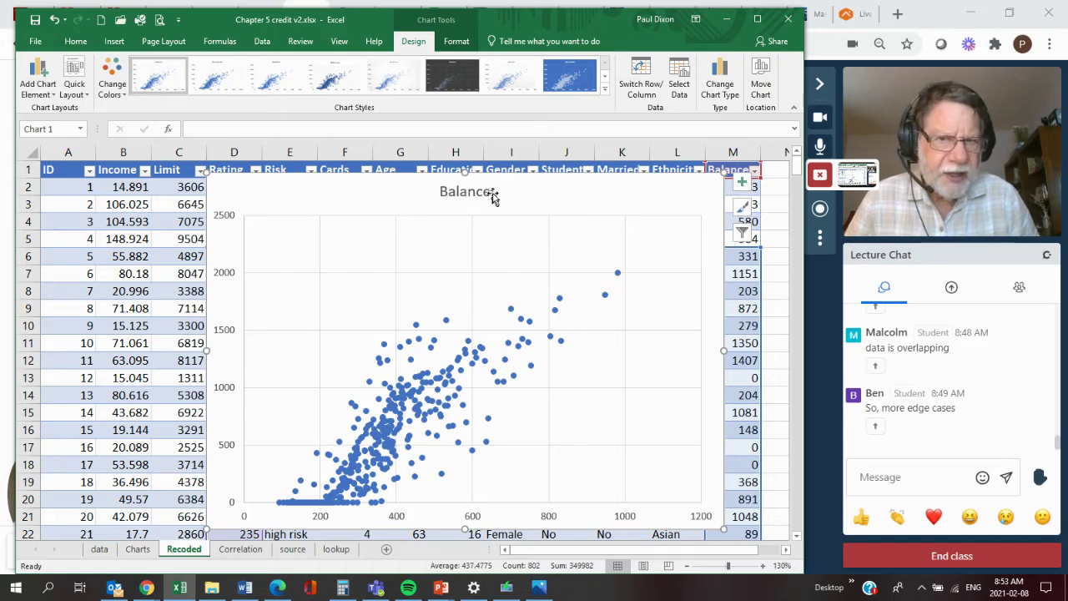
Replace the scatter chart's title with "Those with better credit rating borrow more"
left_click(479, 194)
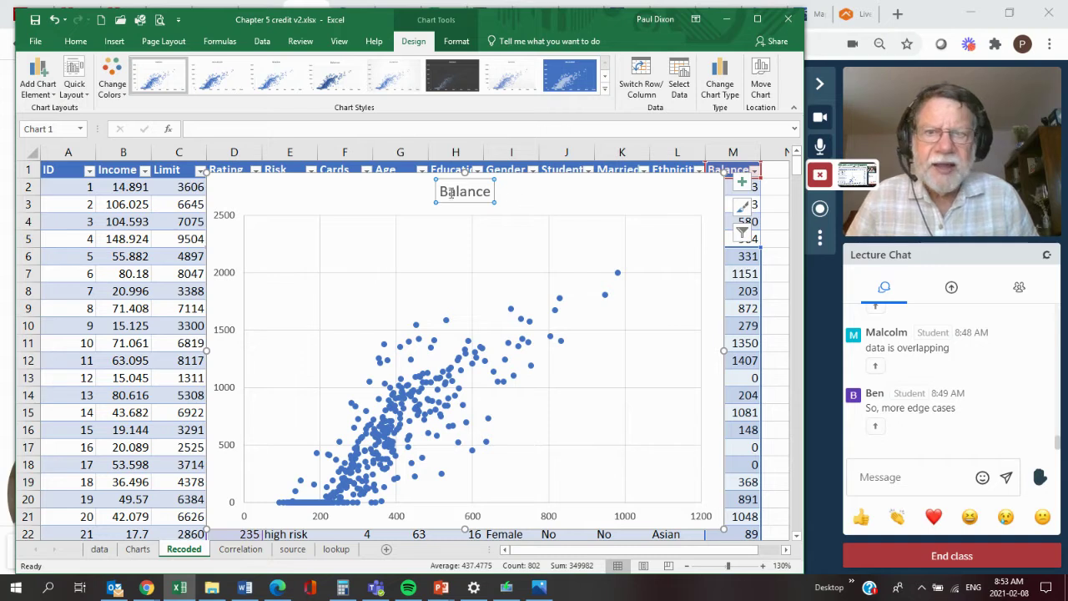
double_click(491, 192)
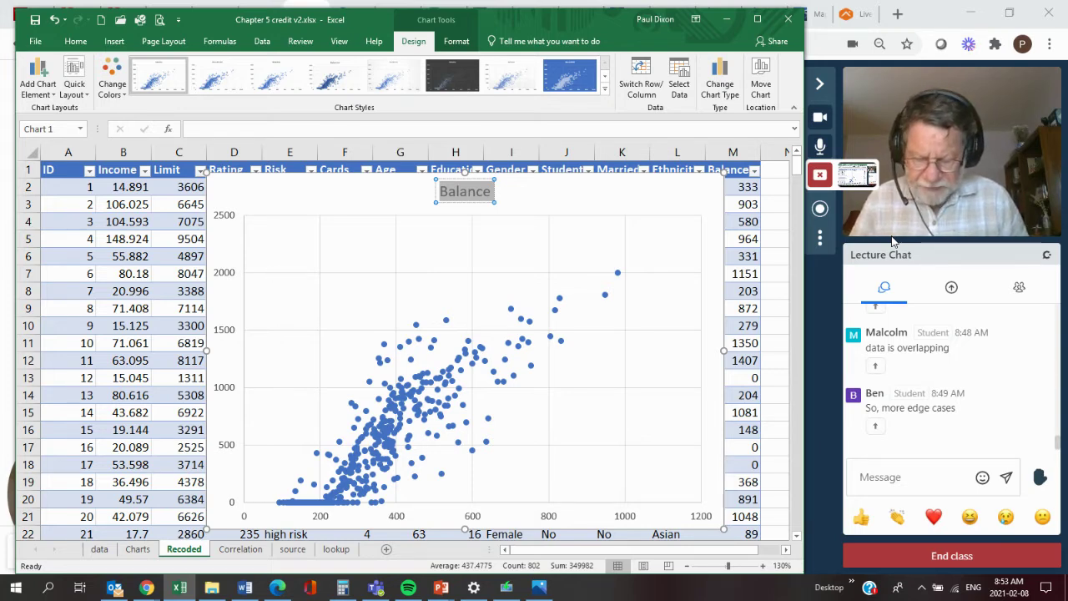
type("Th")
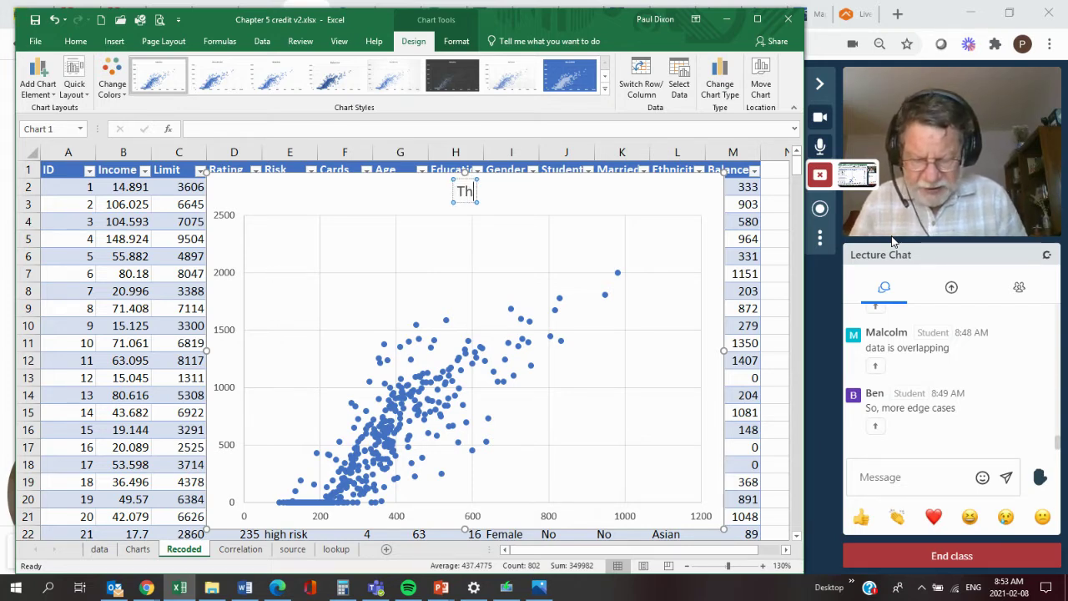
type("ose wit")
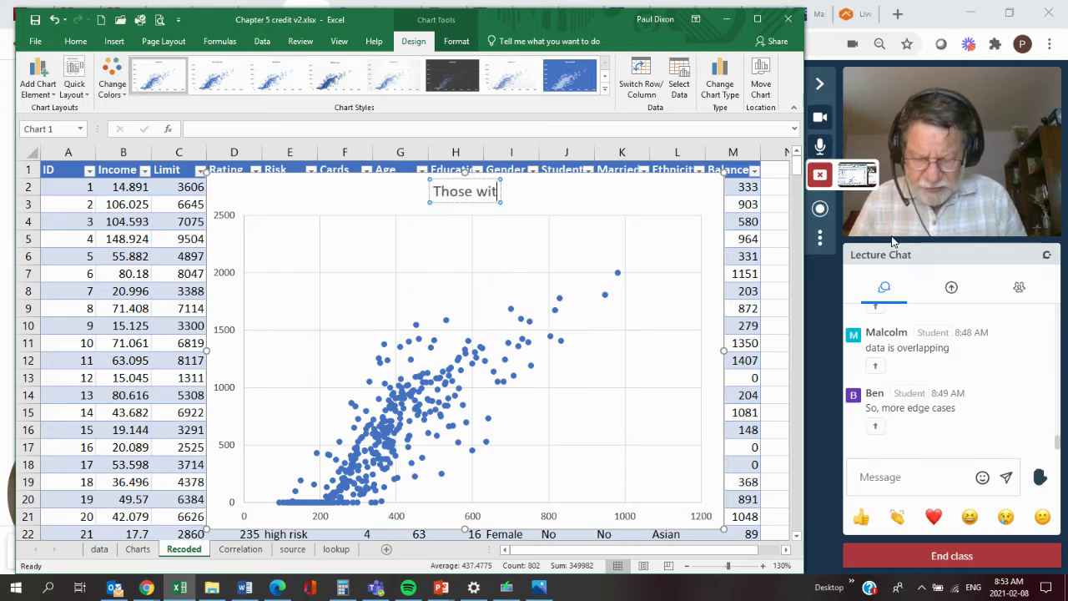
type("h b")
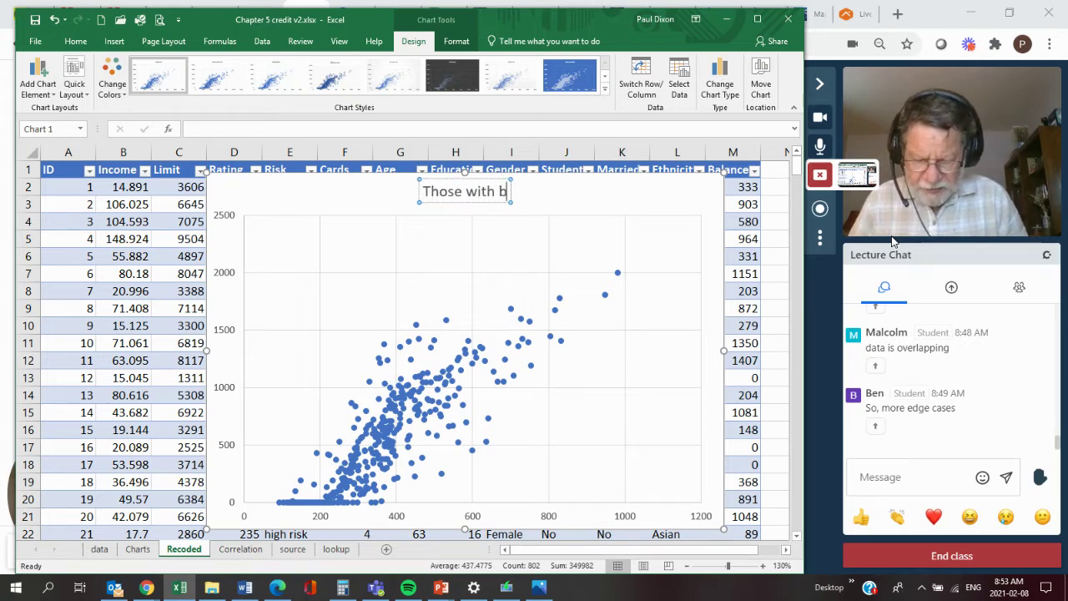
type("etter")
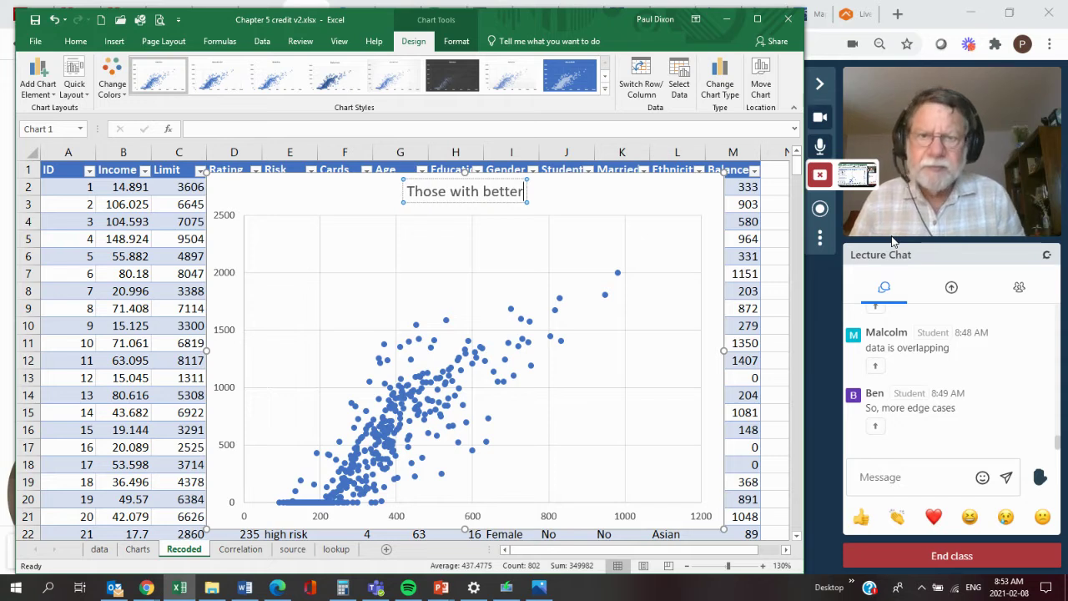
type(" cr")
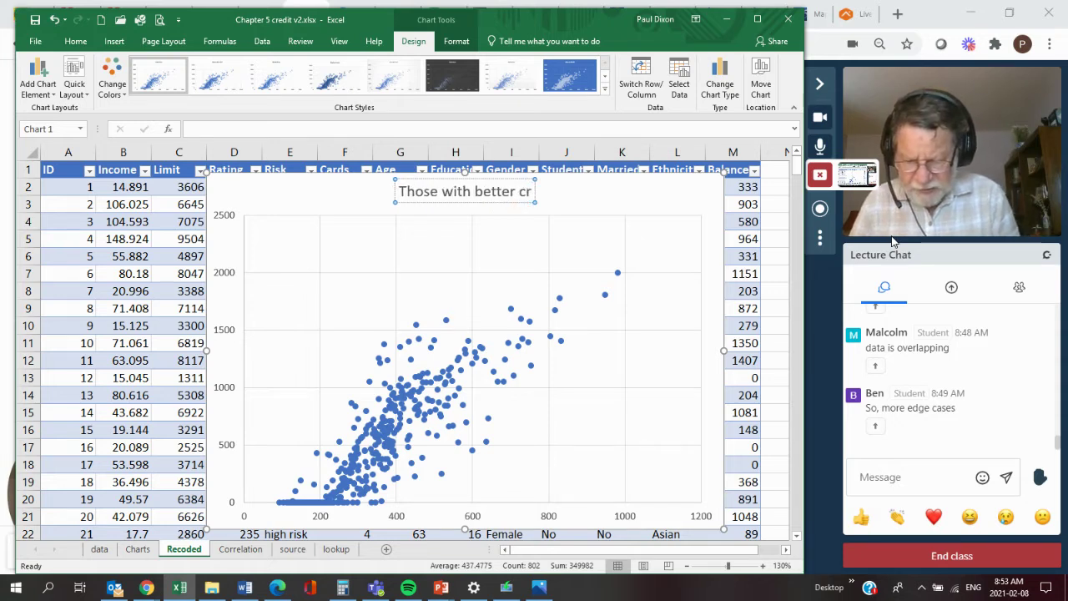
type("edit ra")
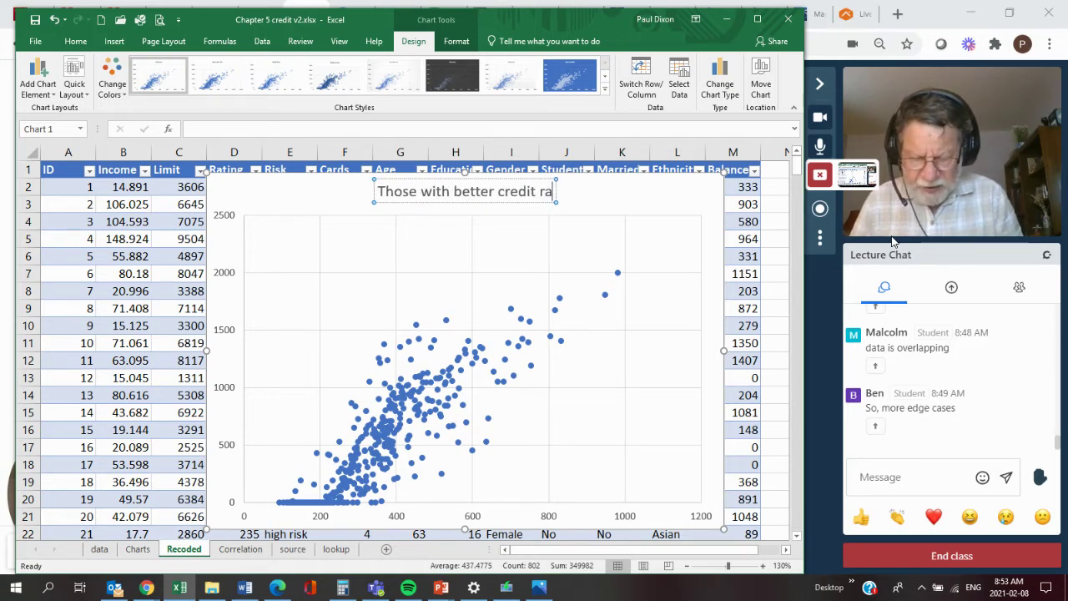
type("ting bo")
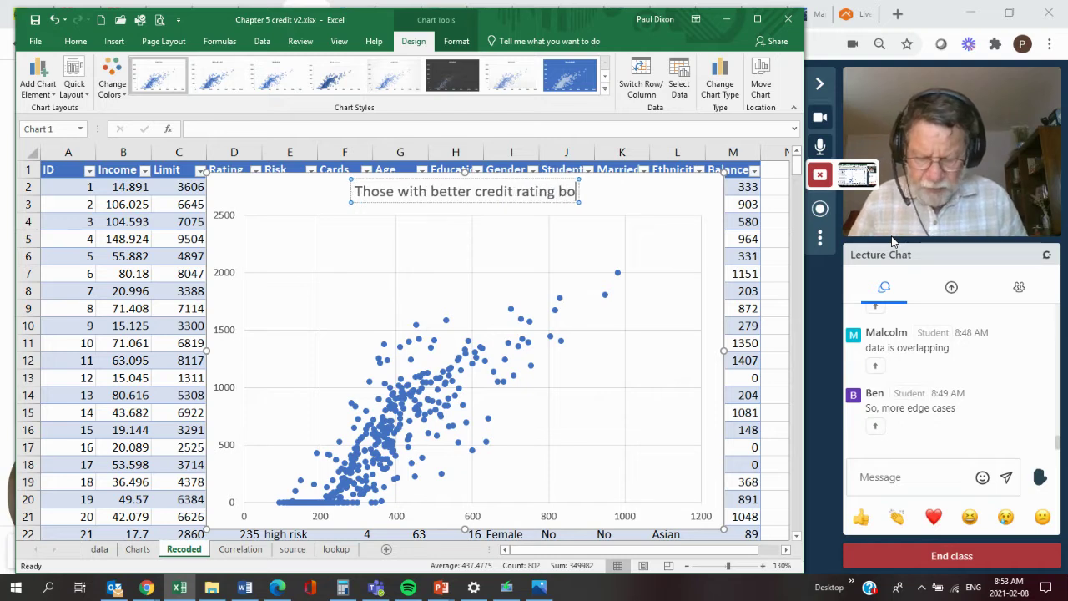
type("rrow more")
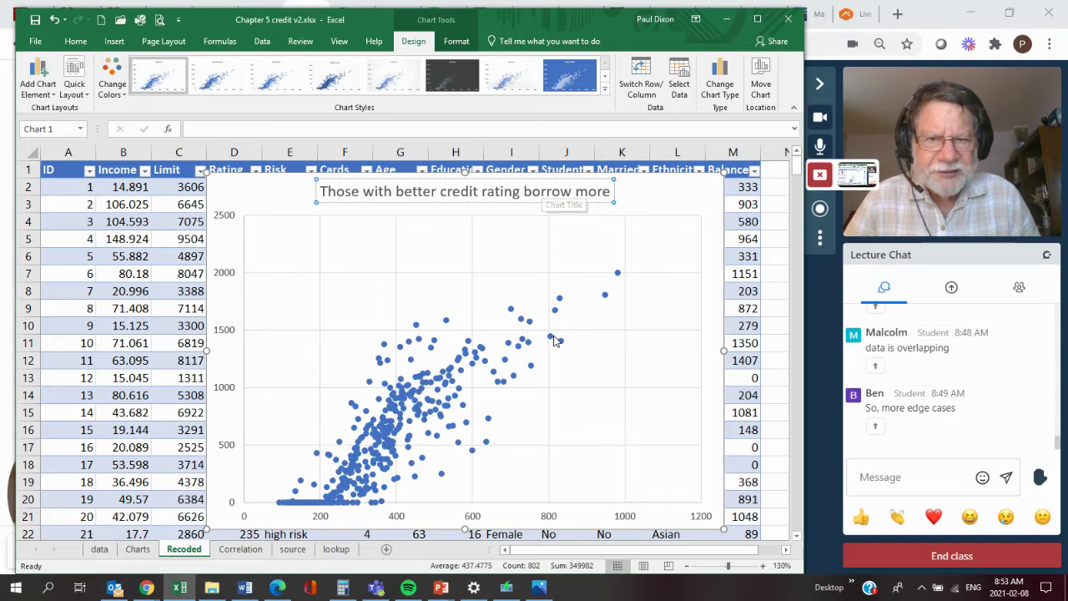
mouse_move(555, 341)
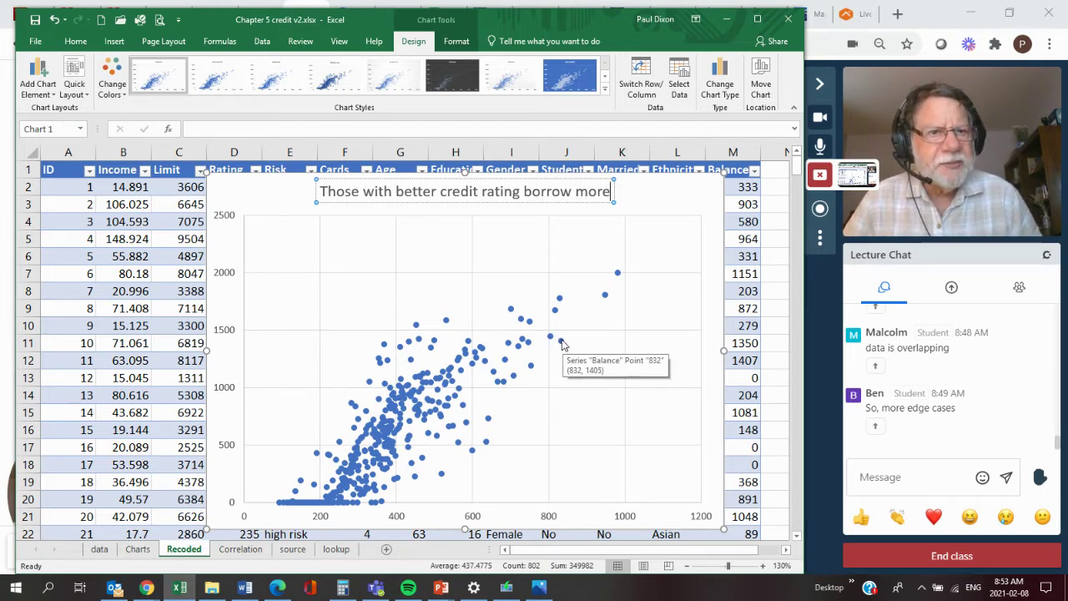
mouse_move(561, 311)
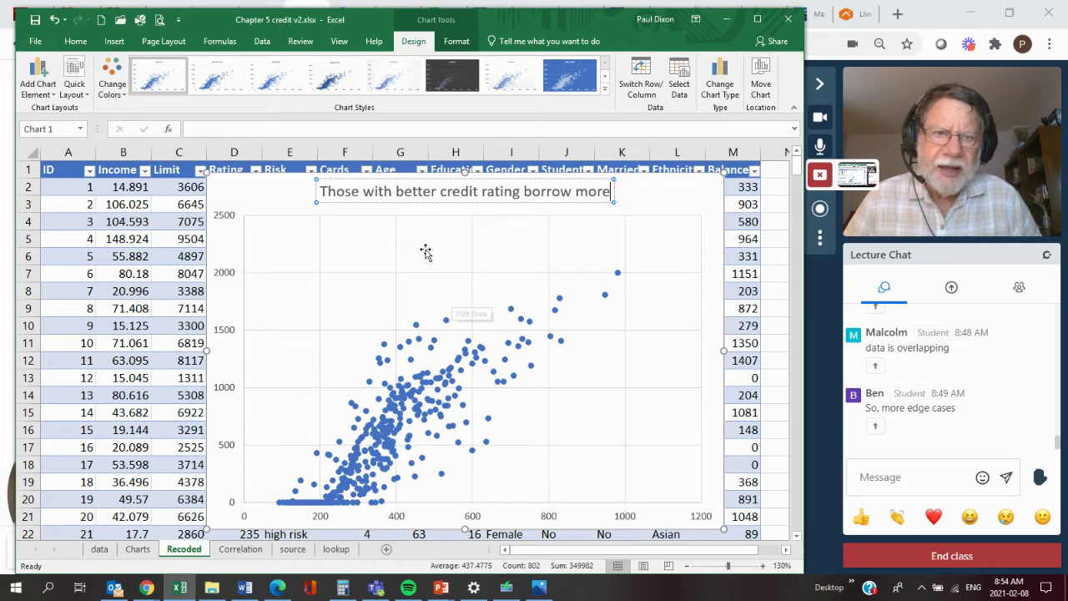
Add a primary horizontal axis title to the scatter chart reading "Credit Rating"
left_click(31, 86)
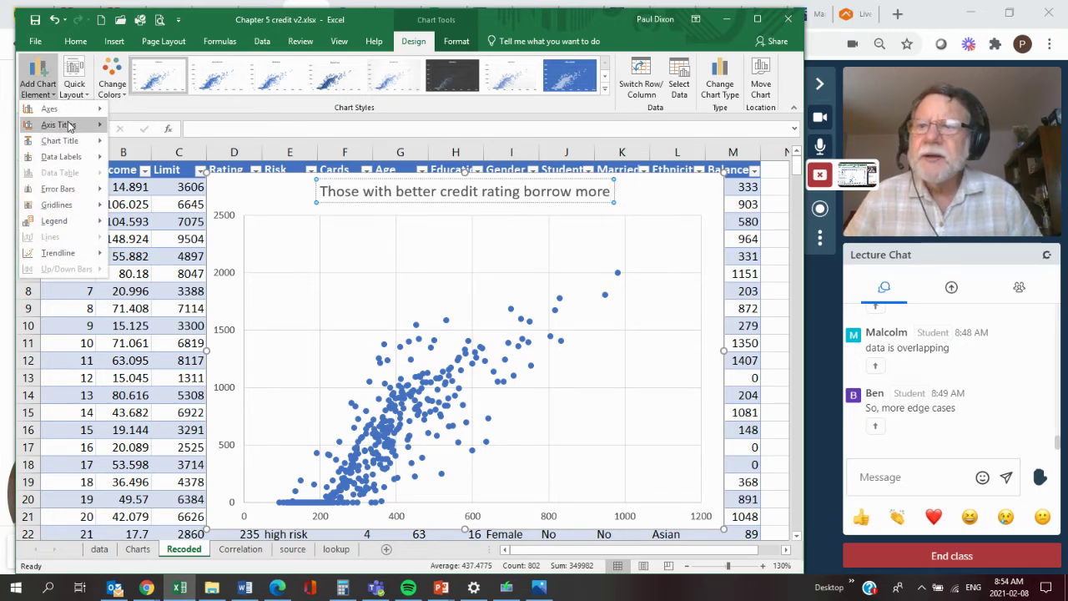
mouse_move(70, 127)
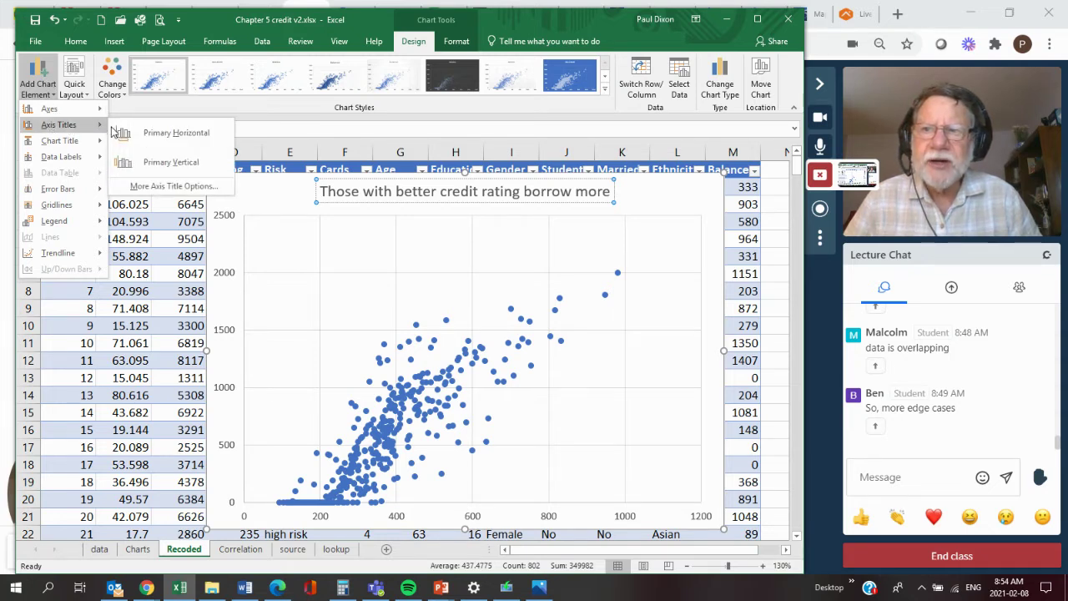
left_click(167, 134)
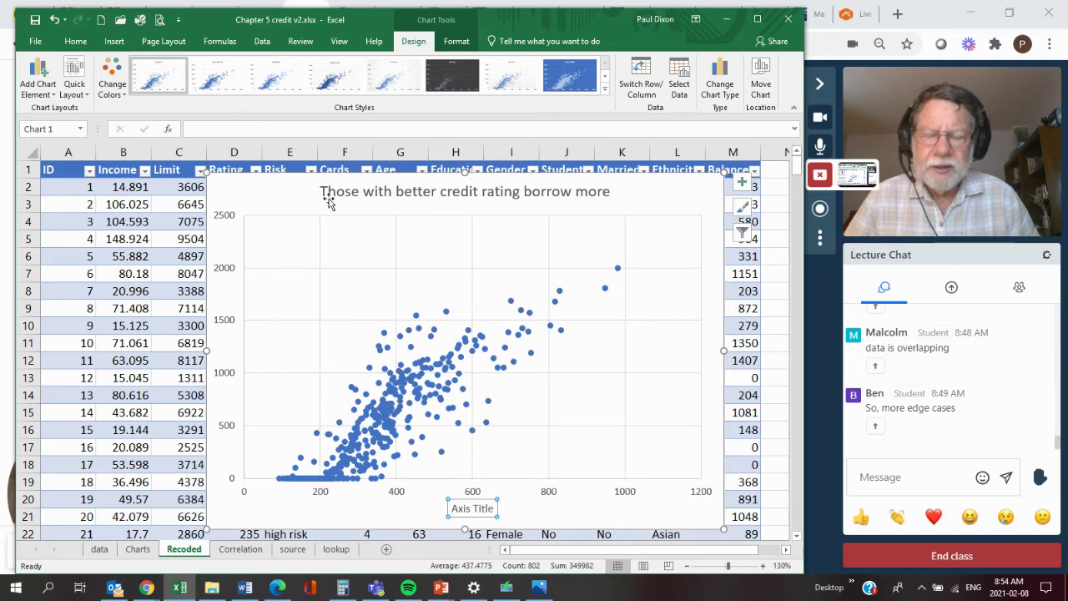
type("Cred")
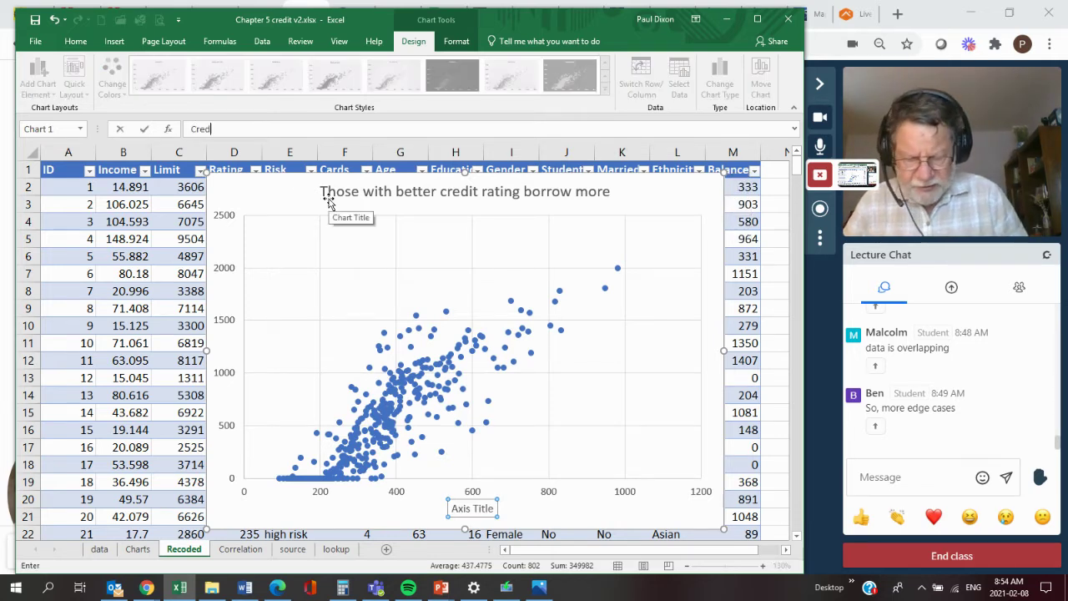
type("it Rating")
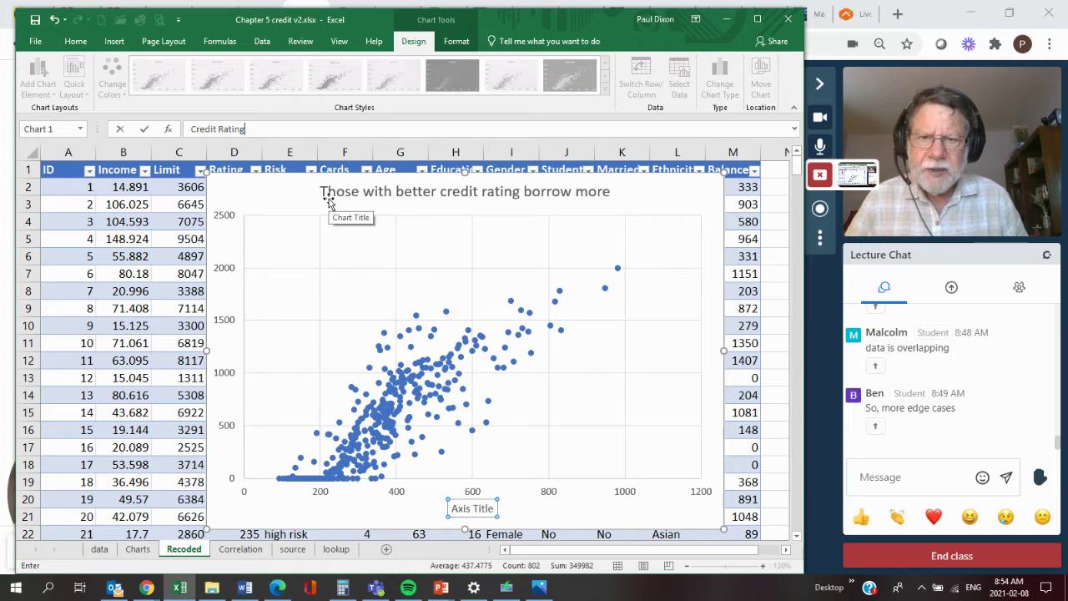
key("Return")
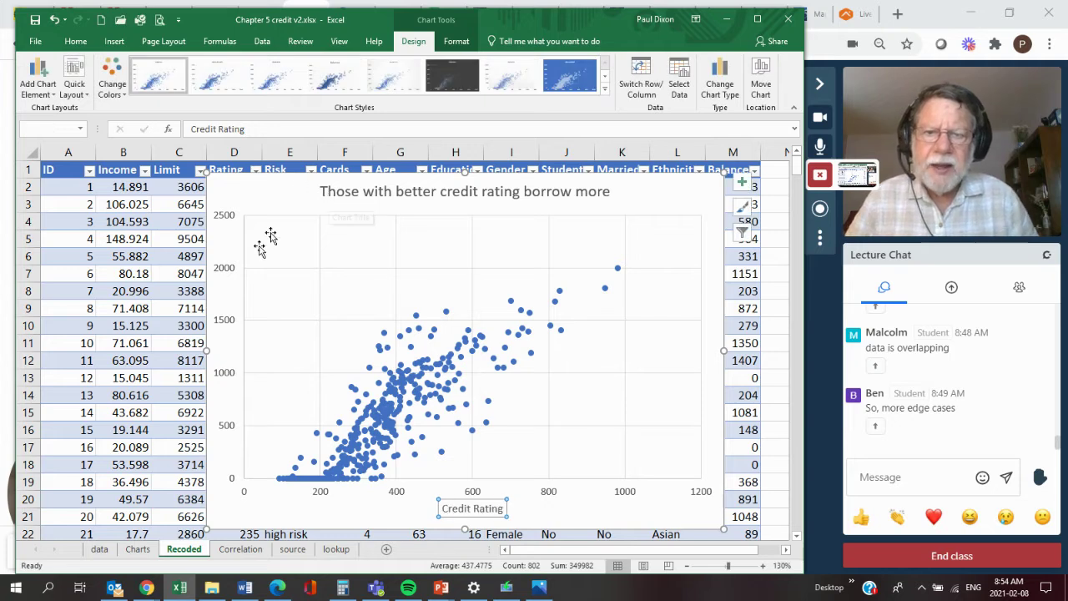
Add a primary vertical axis title to the scatter chart reading "Balance"
left_click(37, 80)
mouse_move(45, 125)
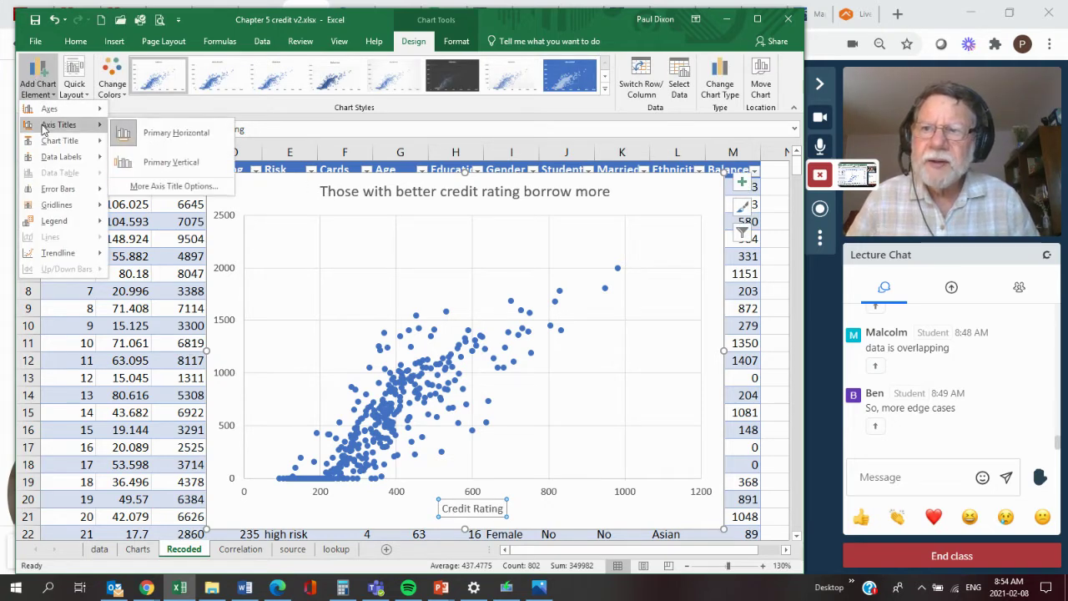
left_click(146, 164)
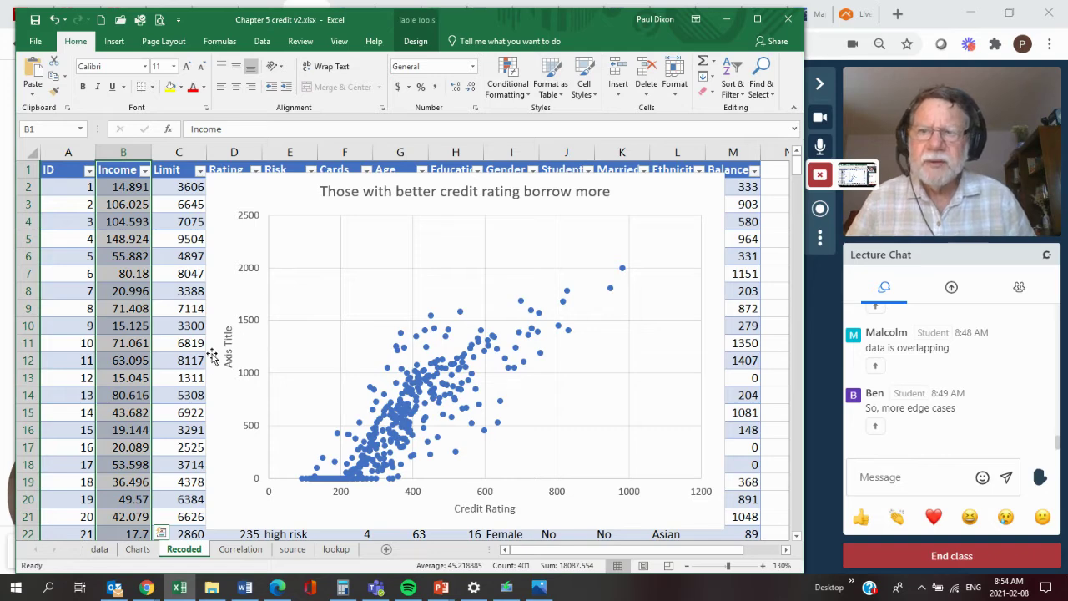
left_click(229, 357)
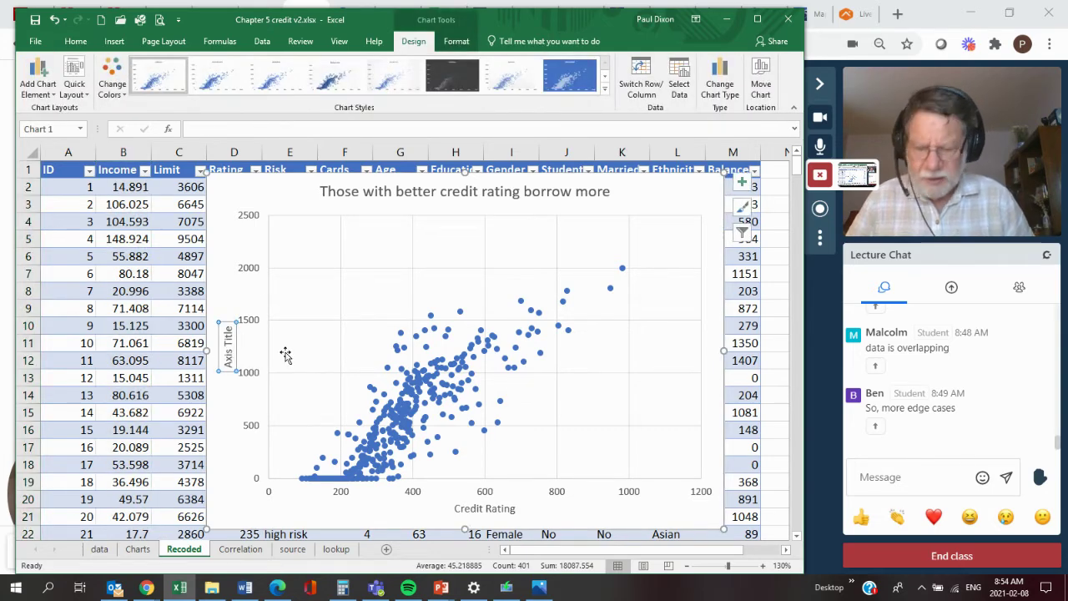
type("B")
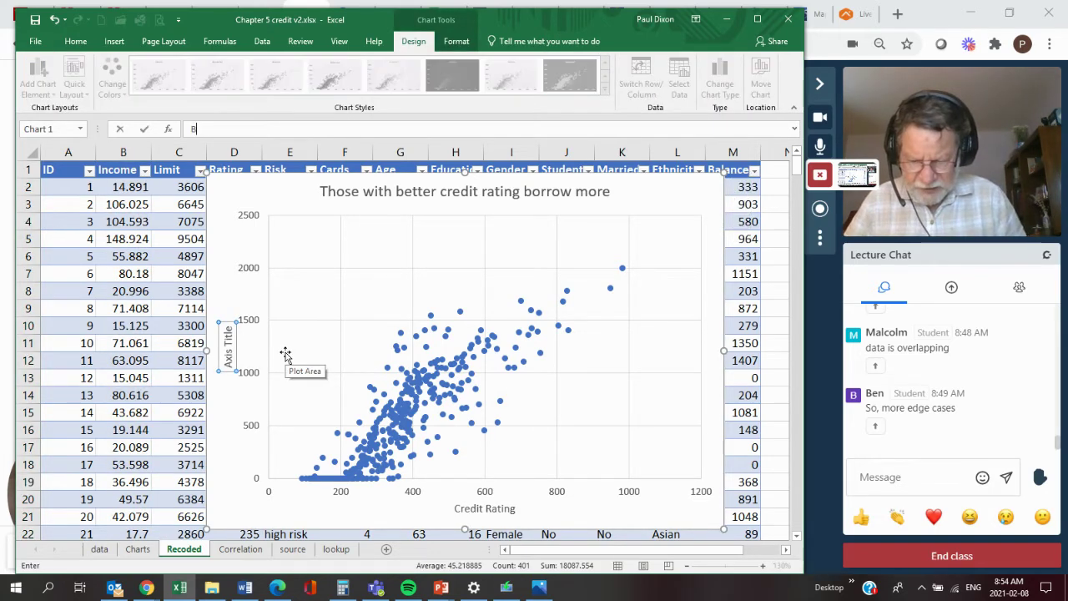
type("alance")
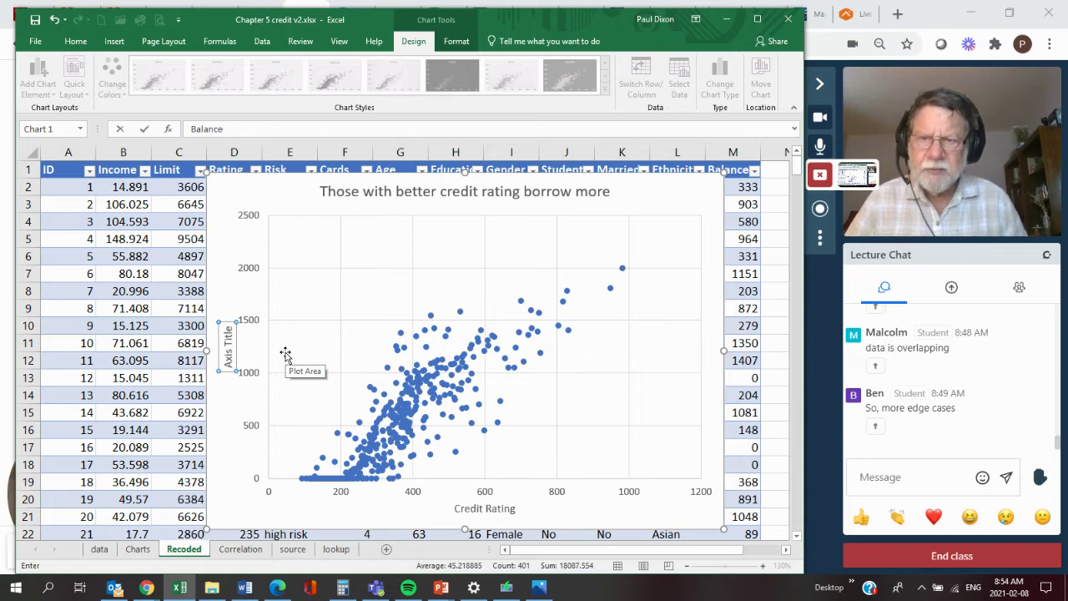
key("Return")
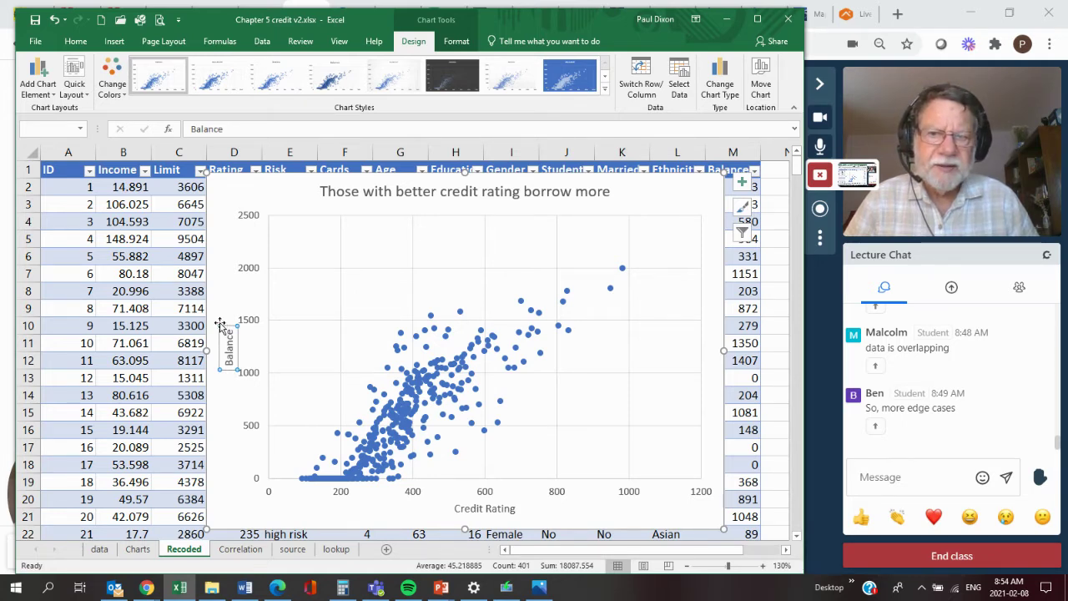
Set the text direction of the scatter chart's Balance axis title to Horizontal, and close the formatting options
right_click(222, 328)
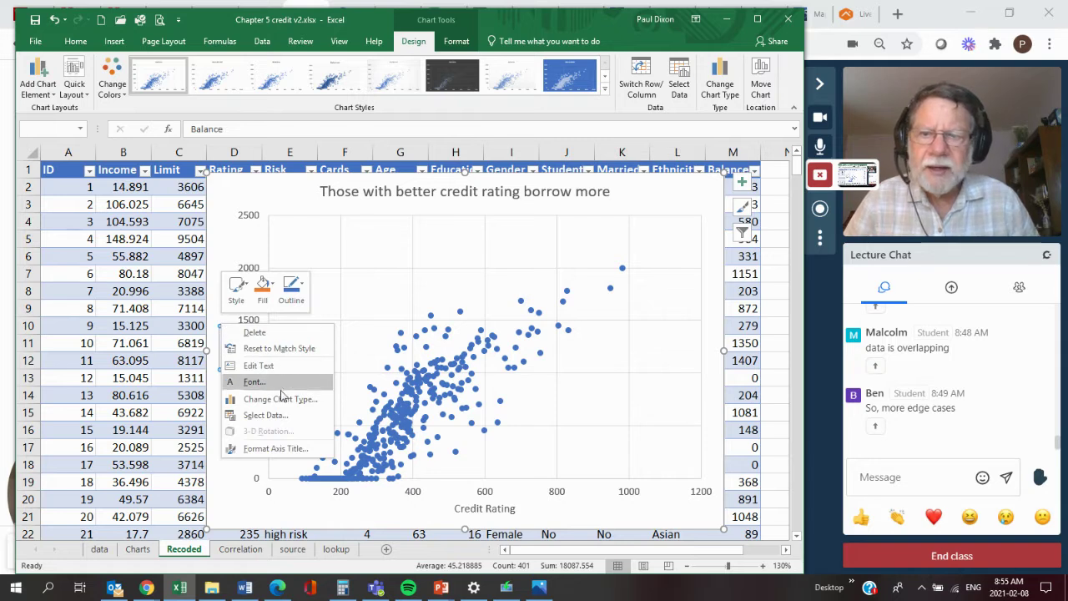
left_click(276, 449)
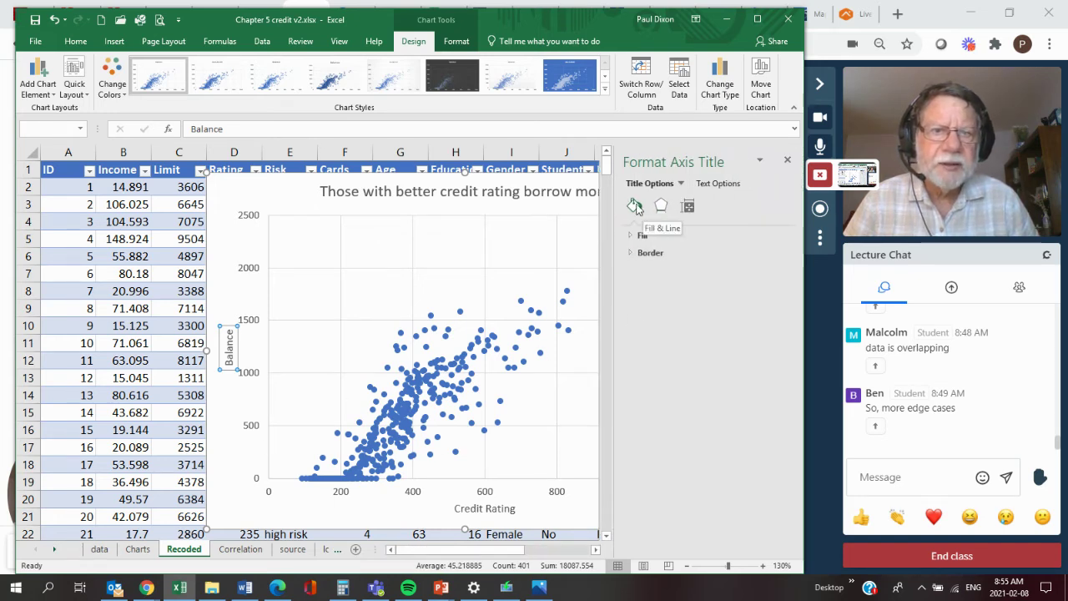
left_click(660, 210)
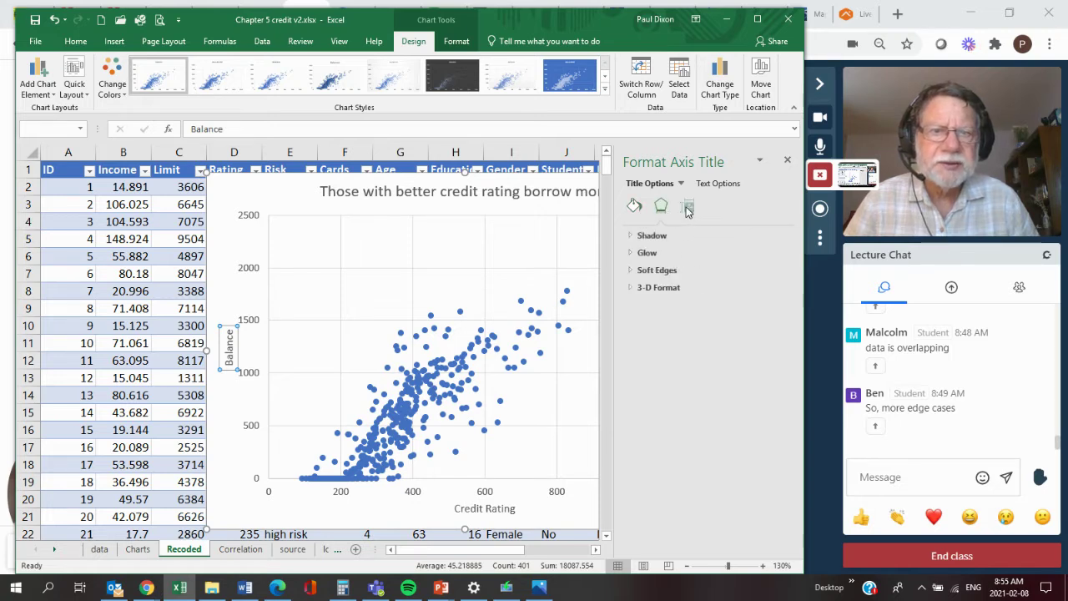
left_click(688, 207)
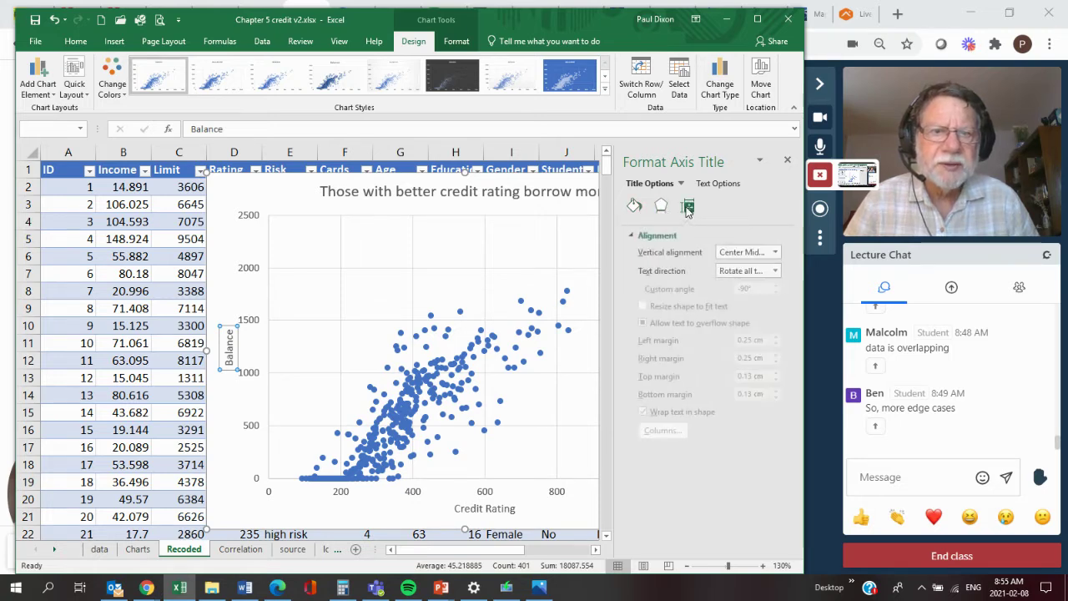
left_click(776, 272)
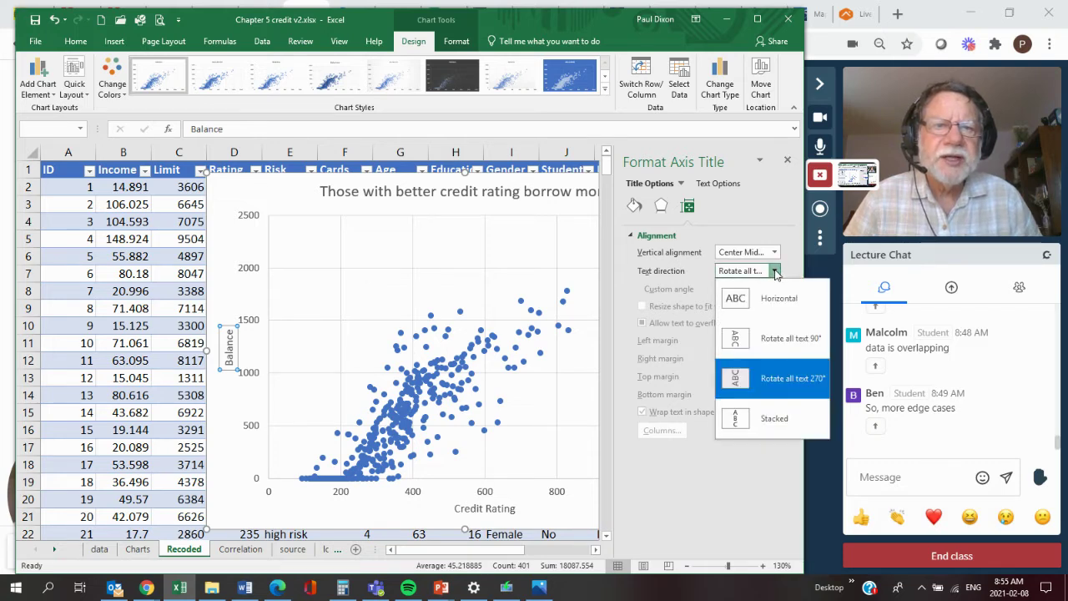
left_click(762, 302)
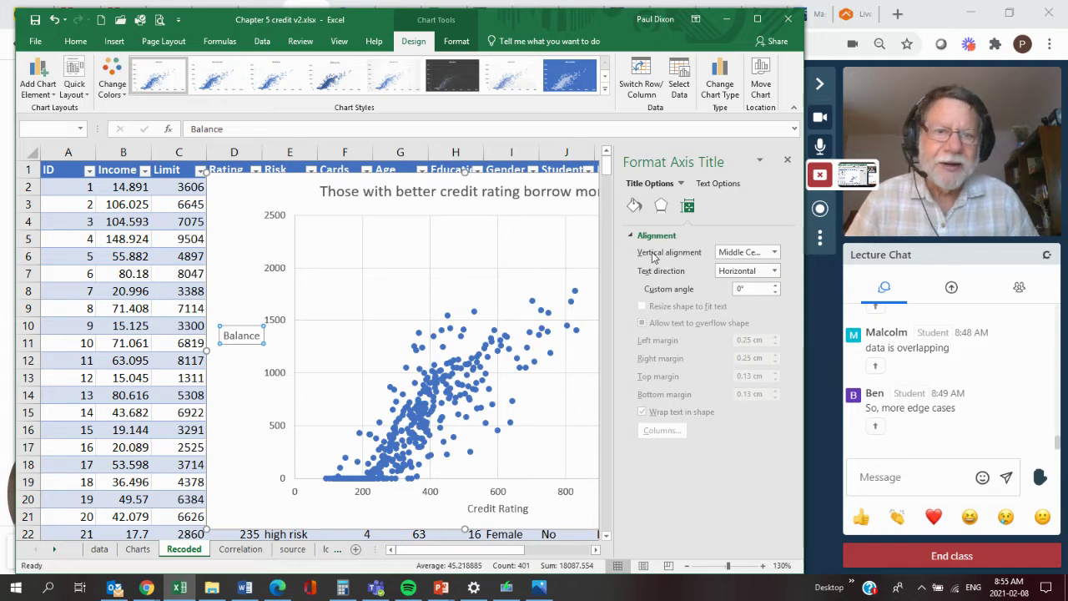
left_click(787, 159)
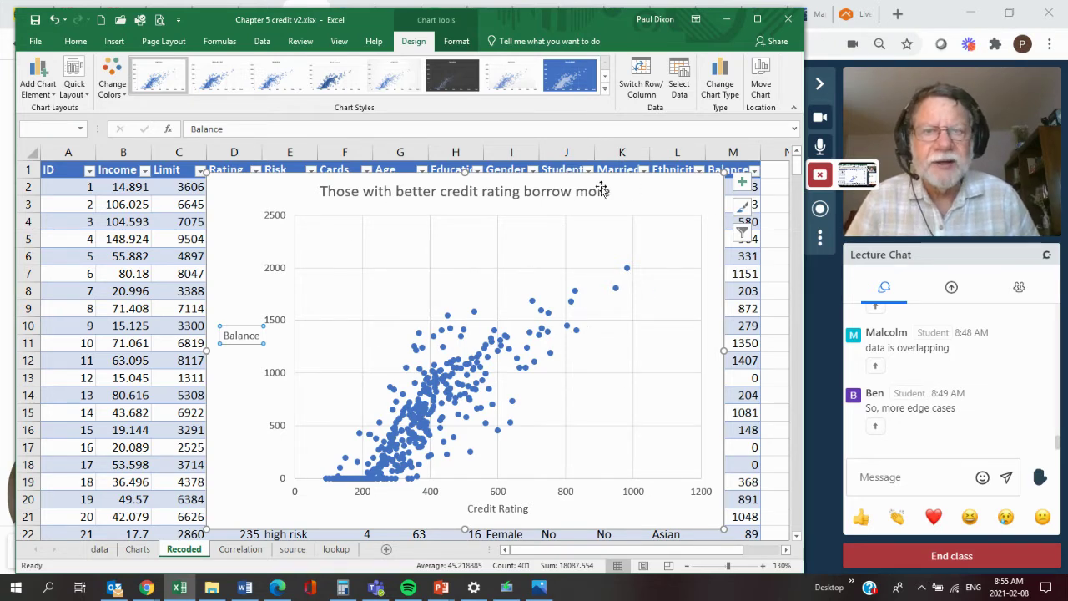
Move the credit rating chart down to uncover the header row, and insert the recommended scatter chart from the Income and Age columns
left_click(629, 186)
mouse_move(629, 185)
left_mouse_down()
mouse_move(628, 198)
mouse_move(612, 198)
mouse_move(626, 199)
left_mouse_up()
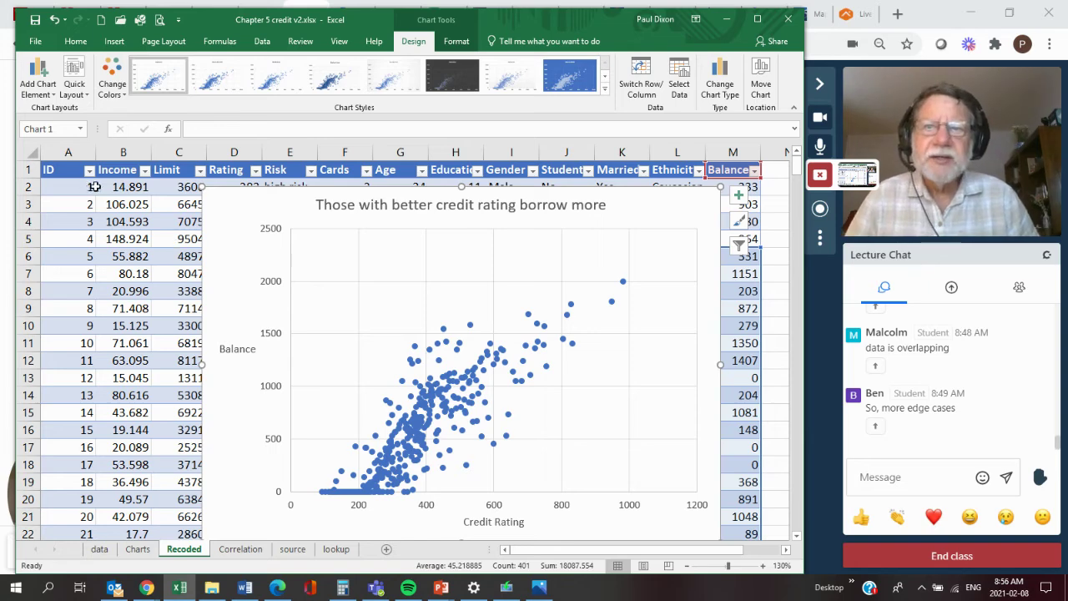
left_click(116, 151)
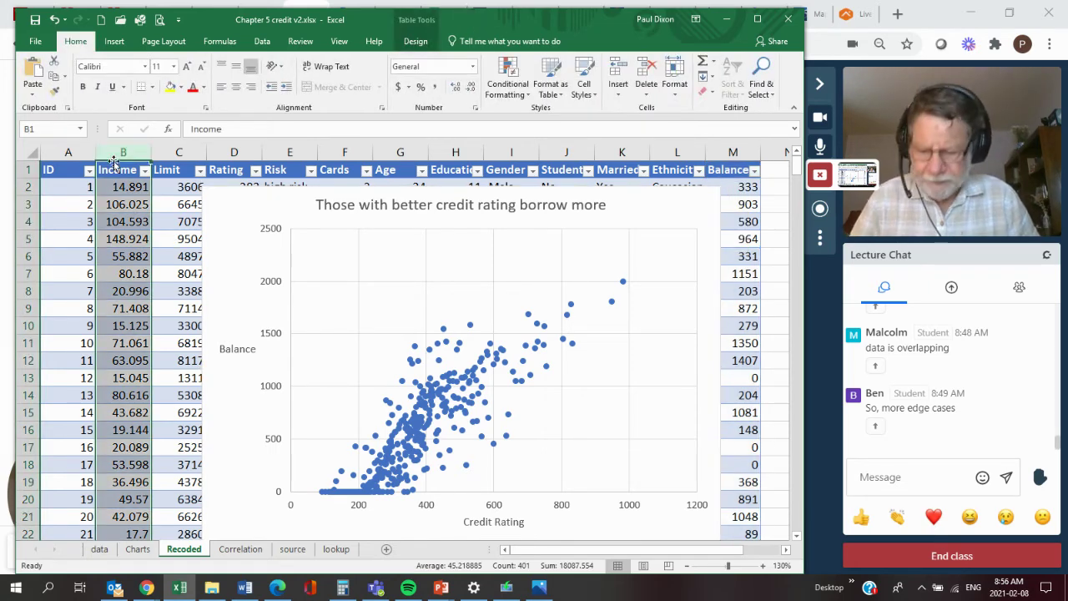
left_click(400, 152, "ctrl")
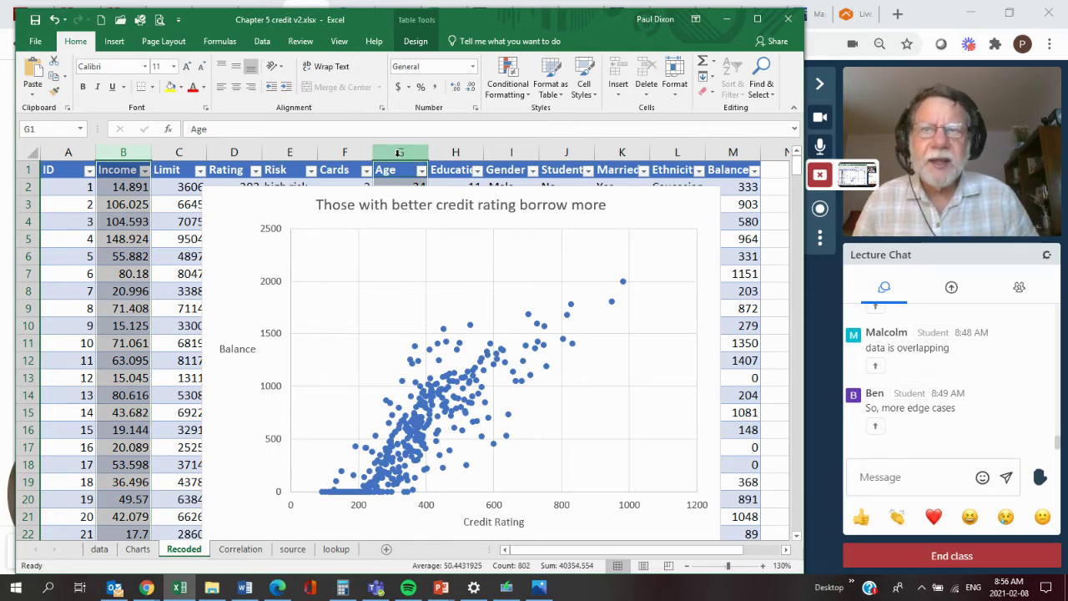
left_click(115, 43)
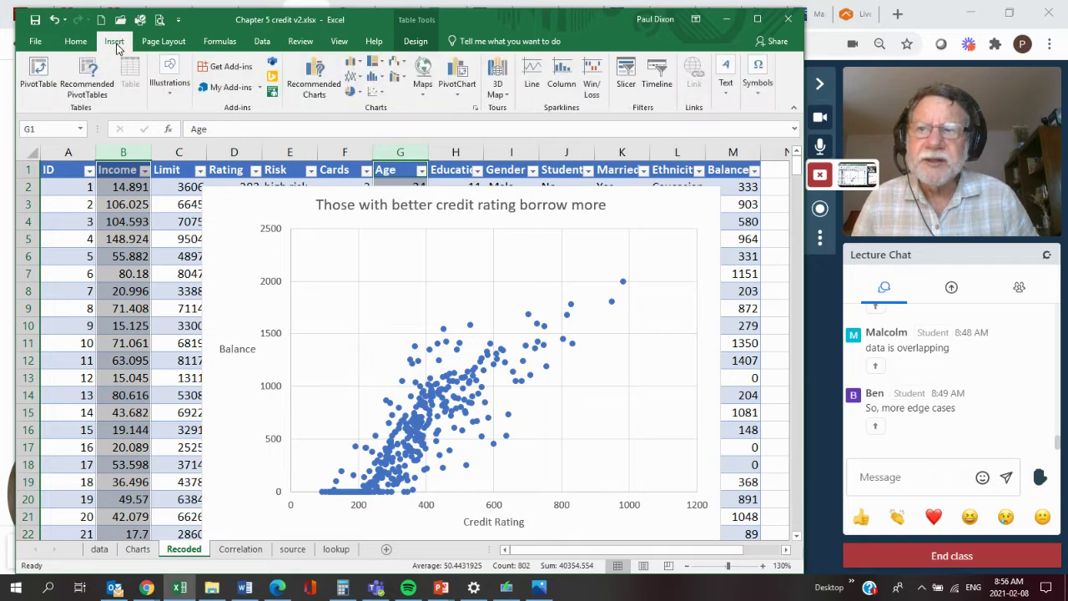
left_click(317, 79)
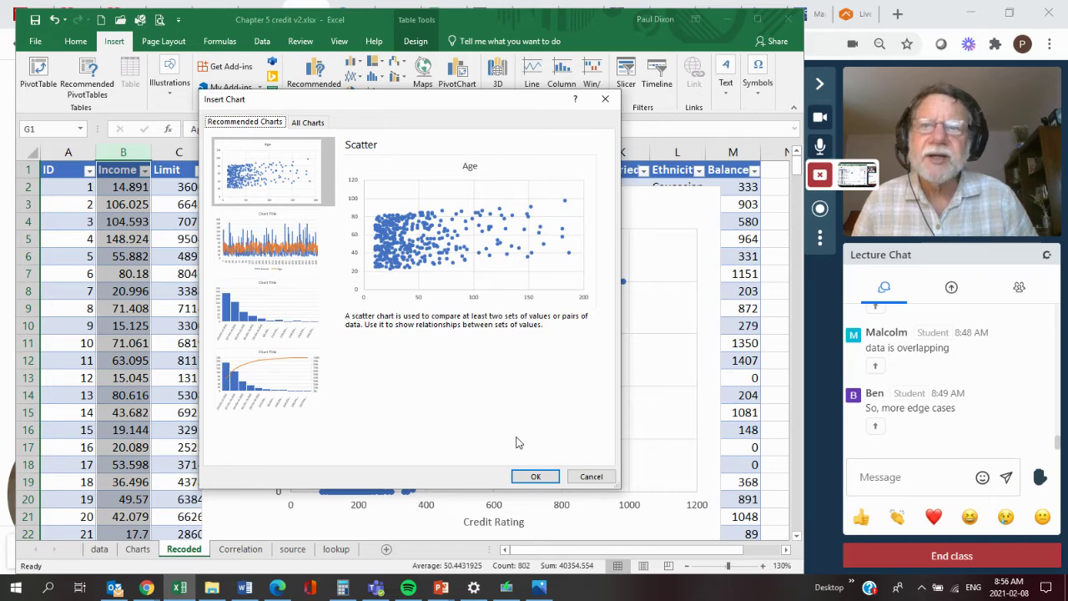
left_click(535, 477)
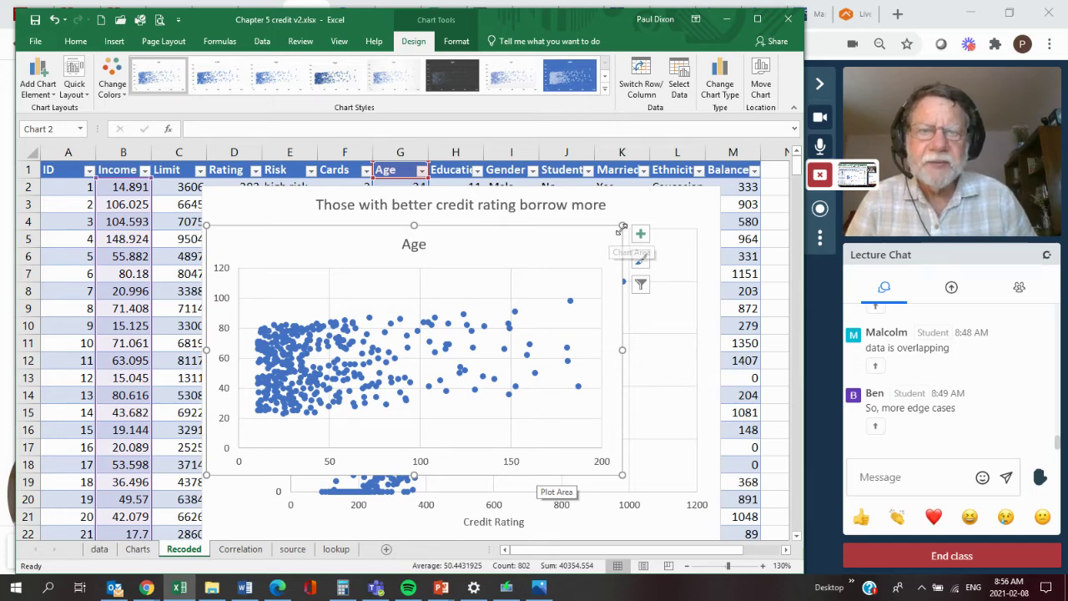
Enlarge the Age scatter chart to cover most of the visible table, and move it down slightly to clear the header row
left_click_drag(623, 227, 731, 175)
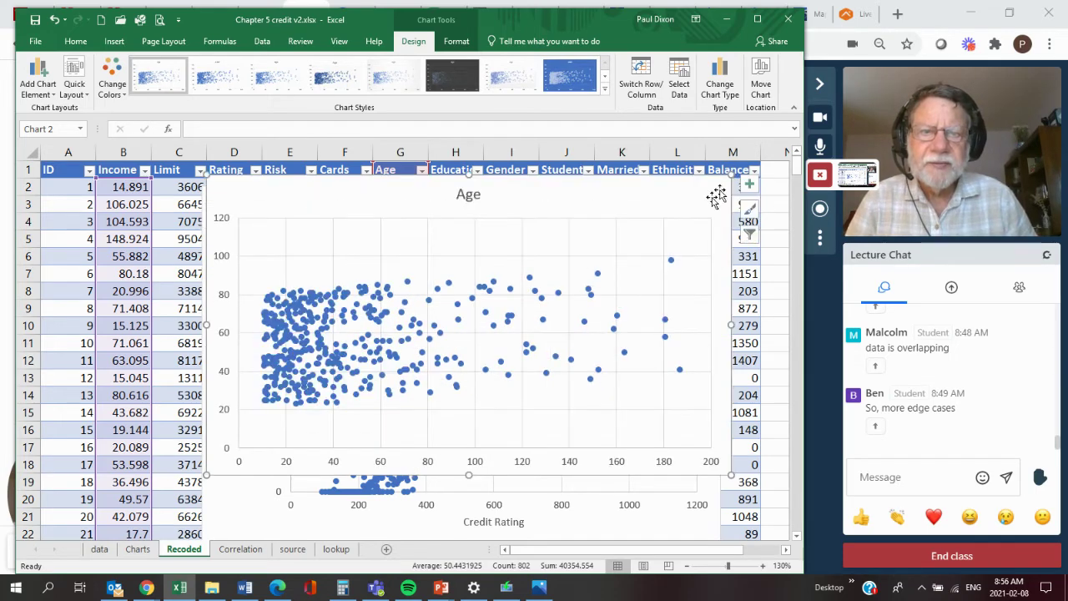
left_click_drag(469, 475, 470, 521)
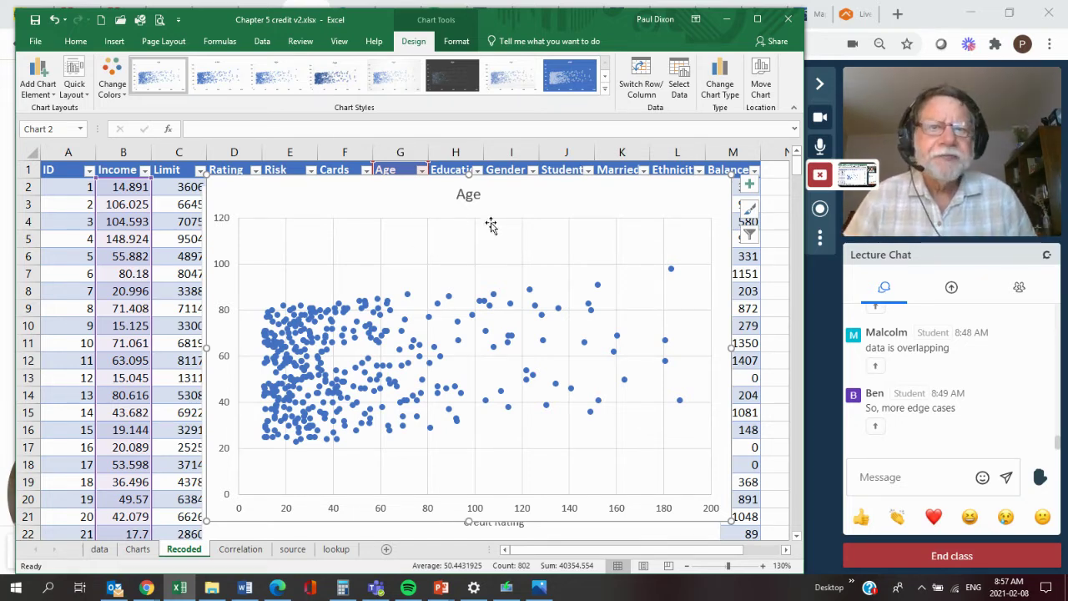
left_click_drag(530, 197, 531, 201)
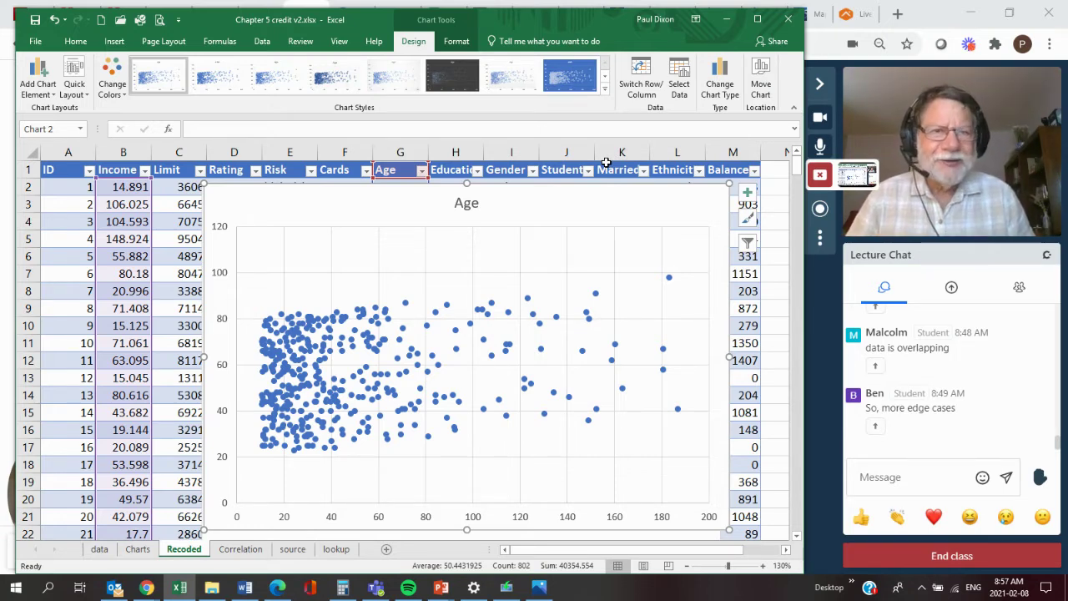
Try to switch the rows and columns of the Age scatter chart
left_click(636, 72)
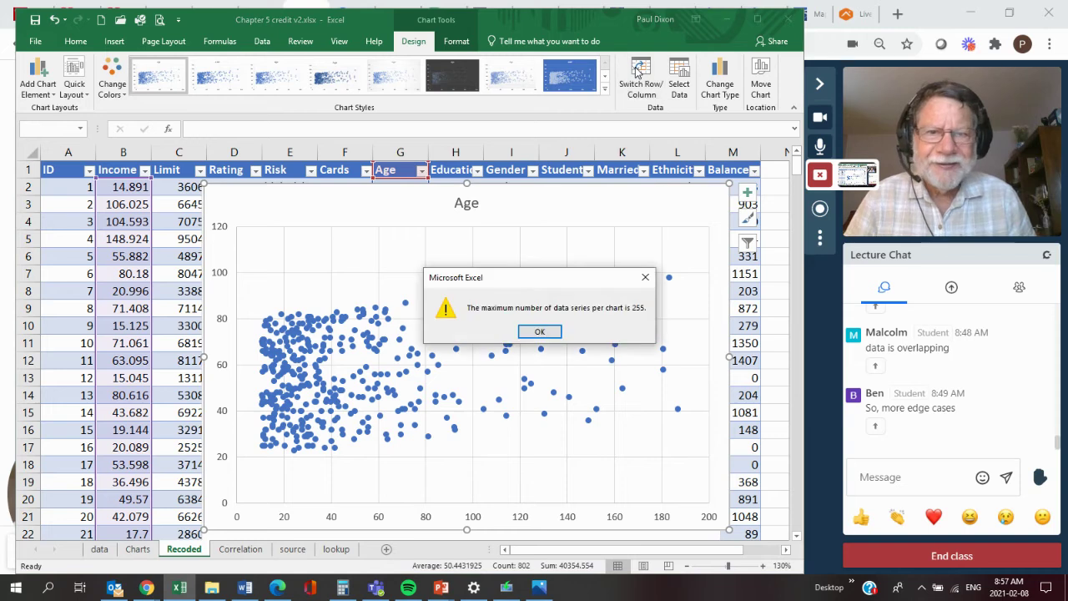
left_click(541, 331)
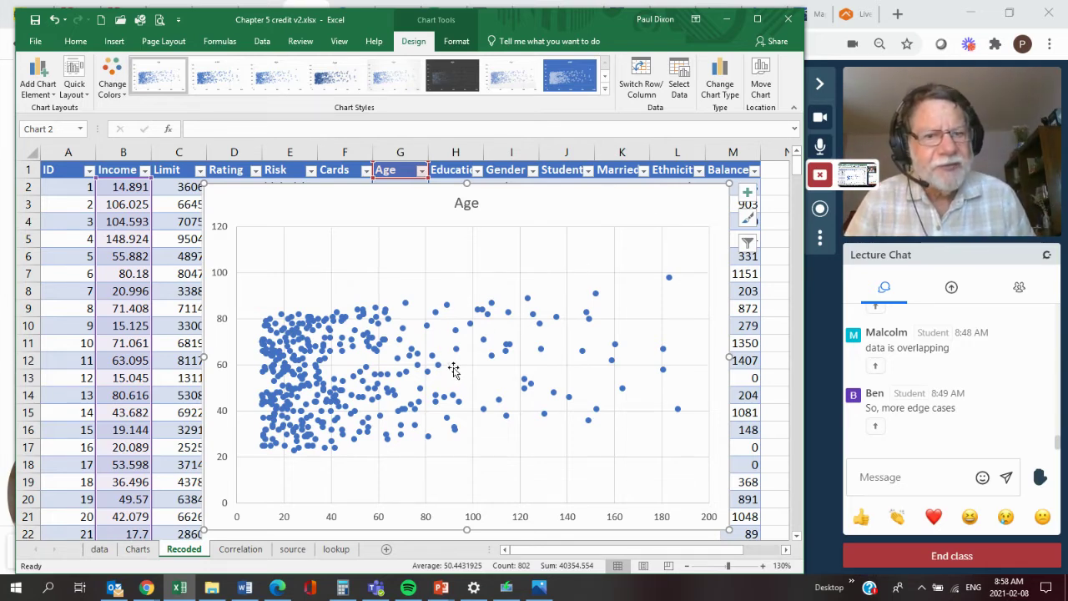
Select the Income column on the Recoded sheet, and add a new blank worksheet after that sheet
left_click(131, 151)
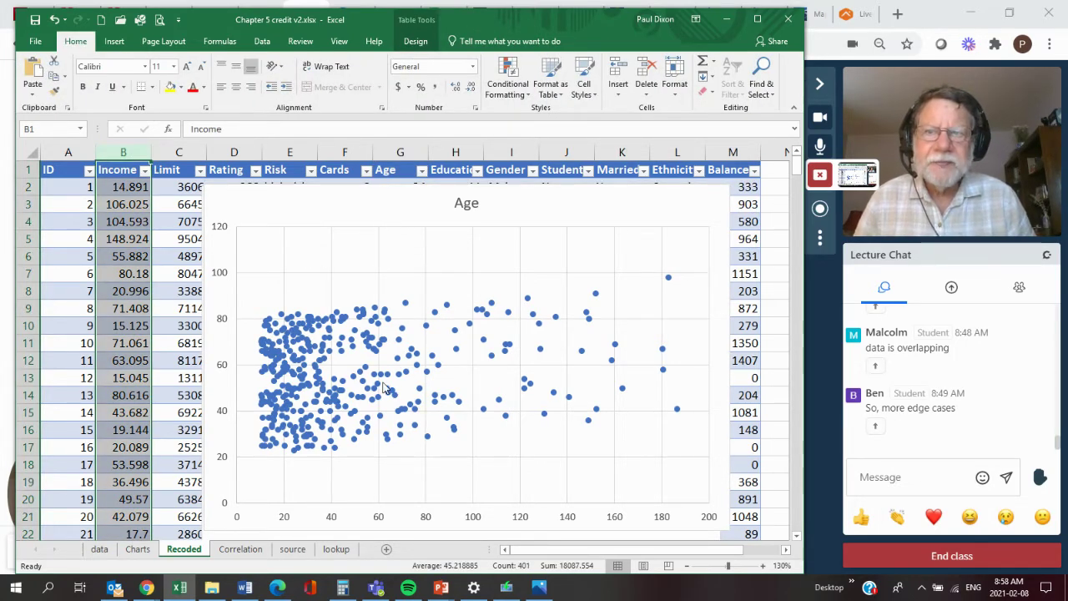
left_click(387, 551)
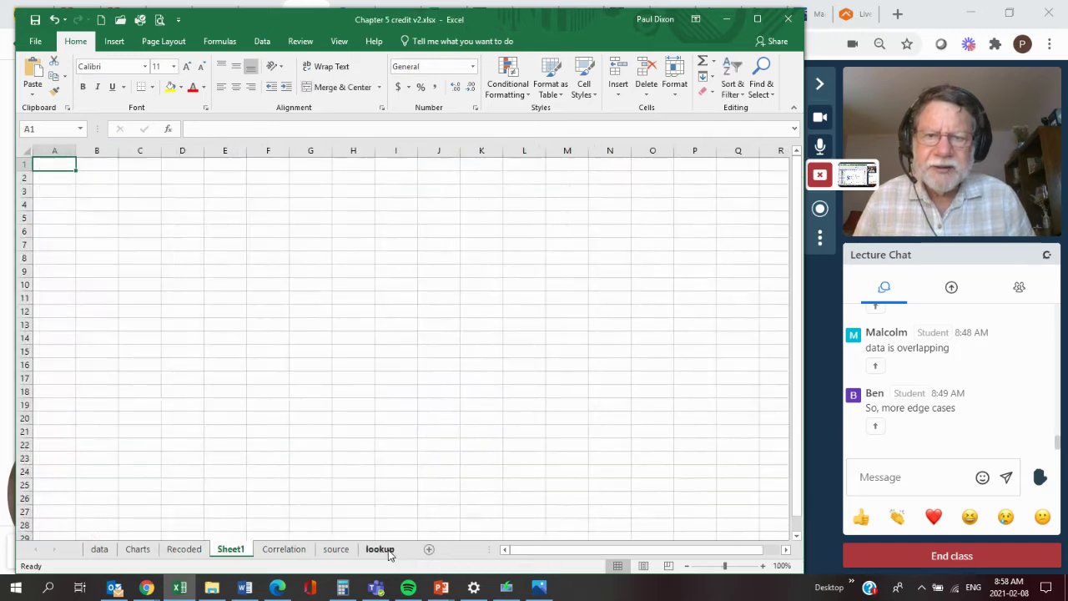
left_click(142, 164)
key("Return")
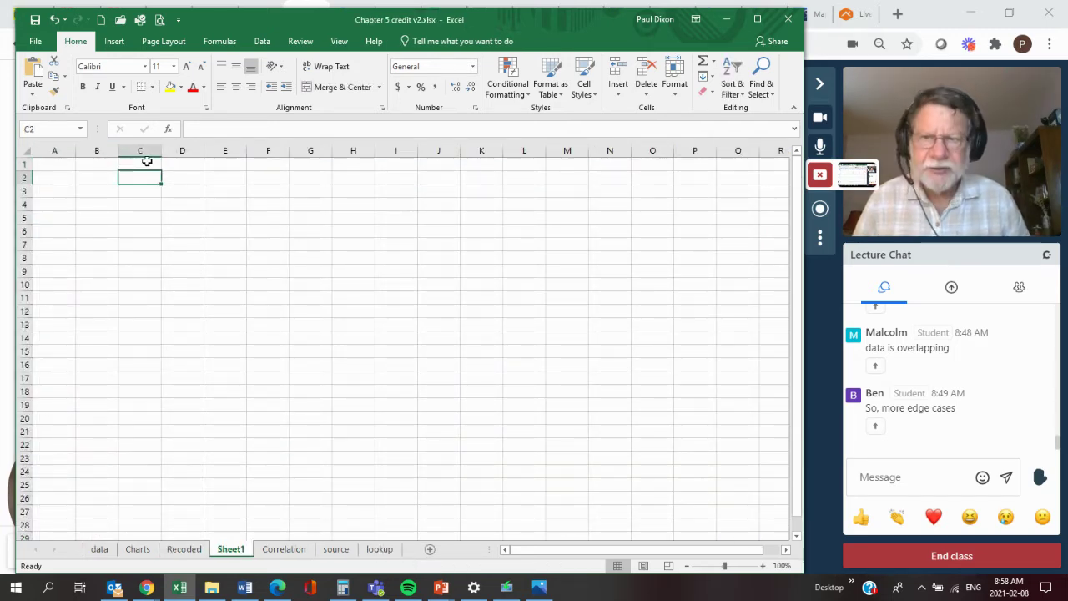
left_click(145, 165)
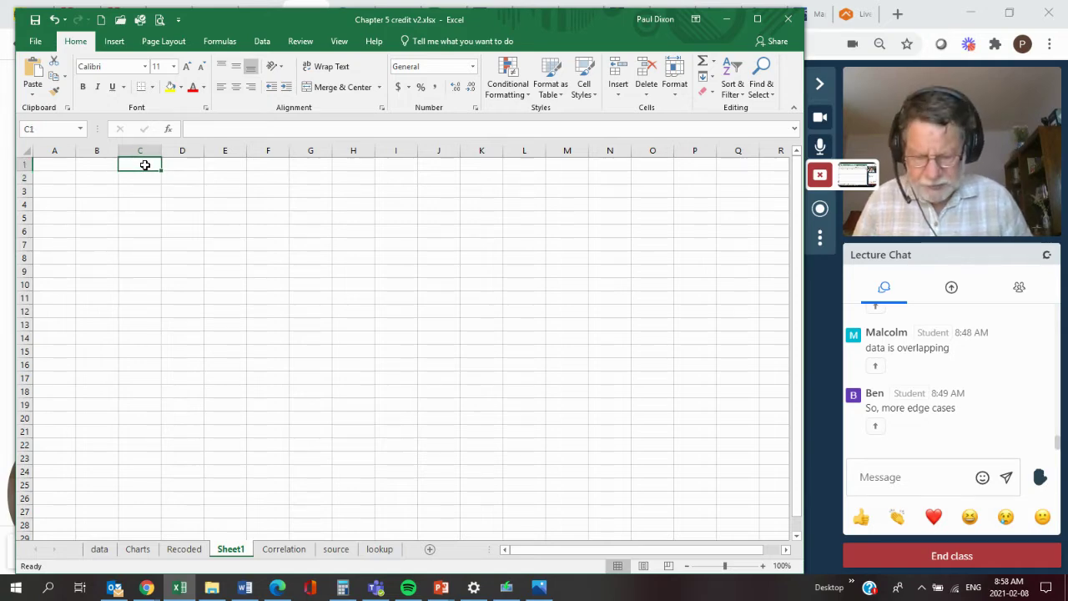
key("ctrl+v")
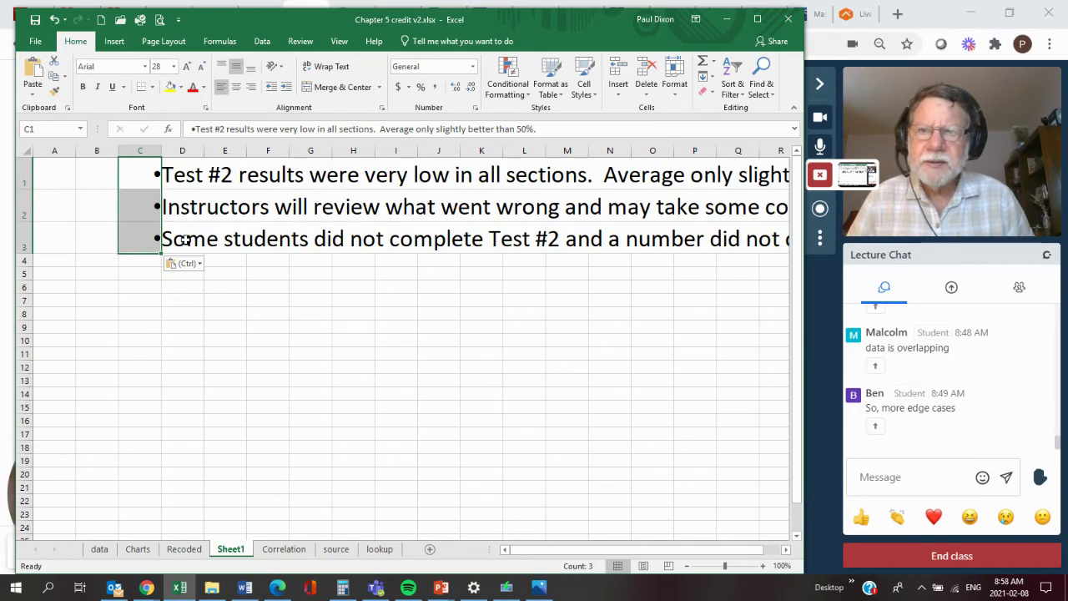
key("Delete")
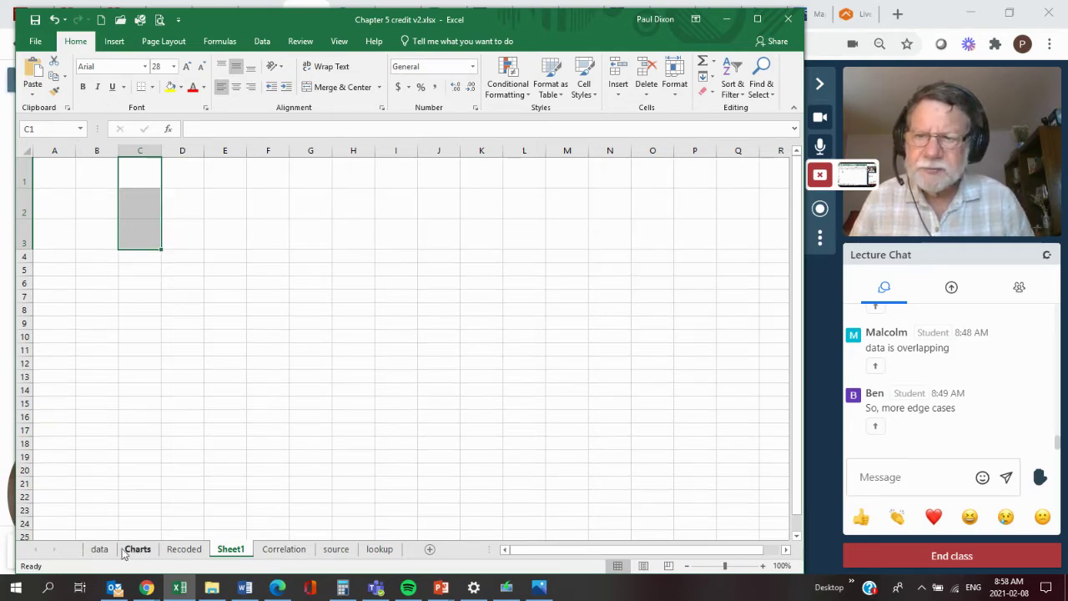
Copy the Income column from the Recoded sheet into column C of the new worksheet, starting at C1
left_click(184, 549)
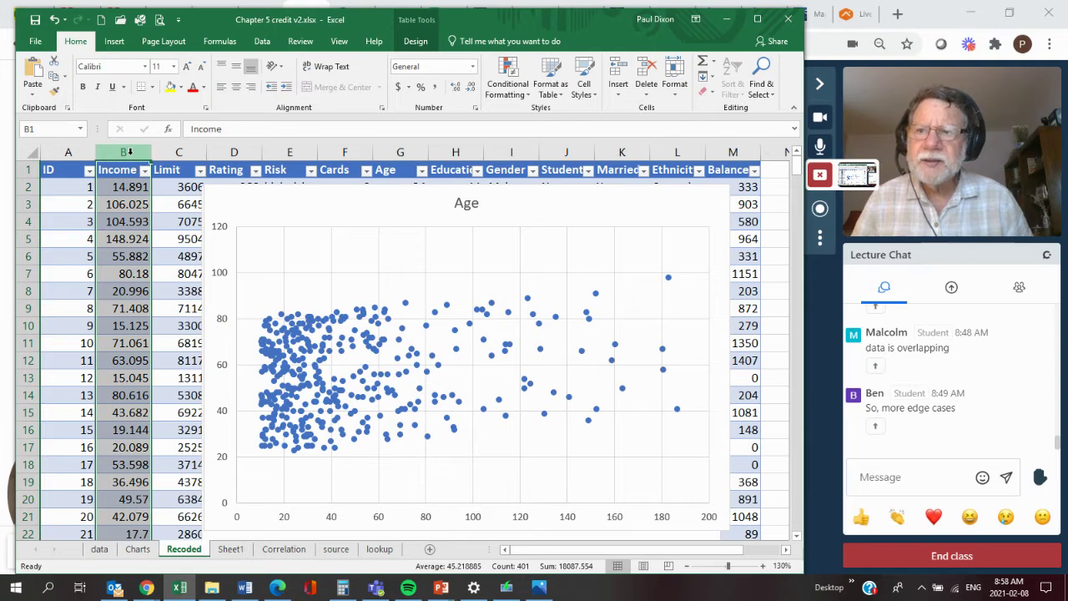
key("ctrl+c")
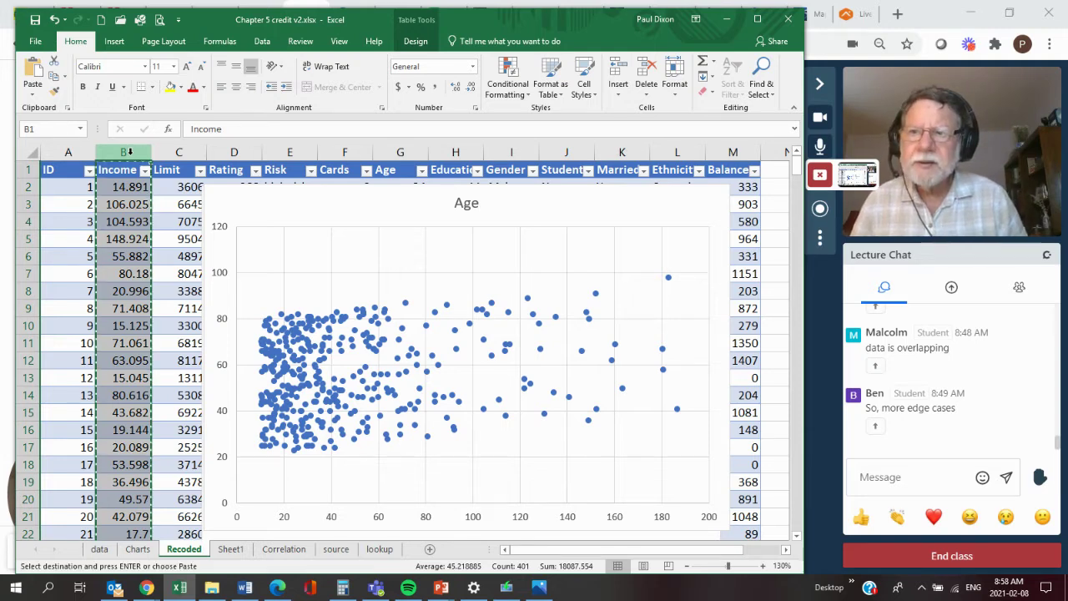
left_click(238, 548)
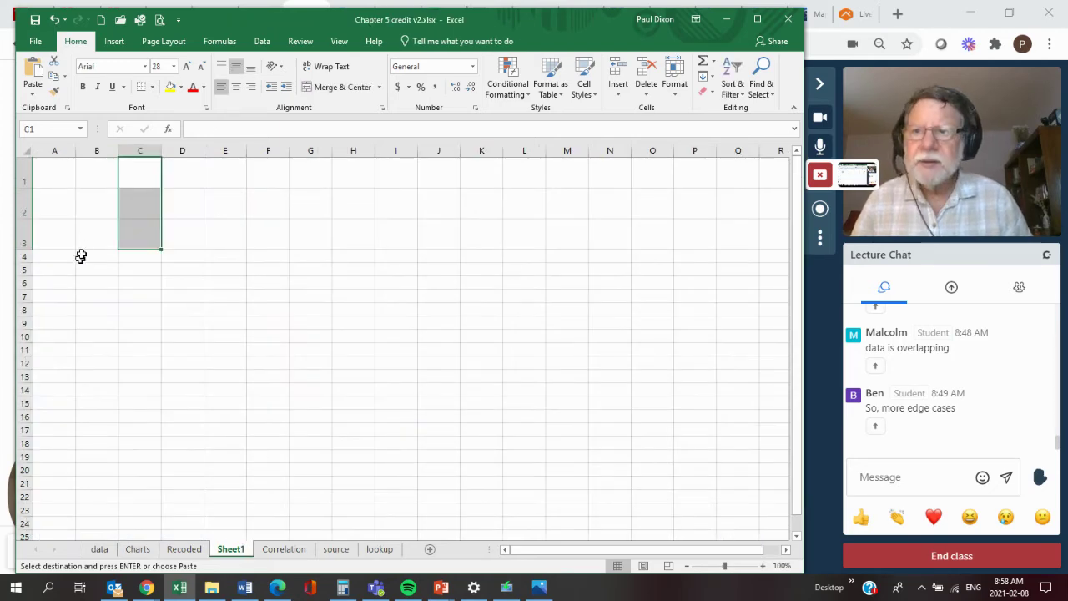
left_click(132, 169)
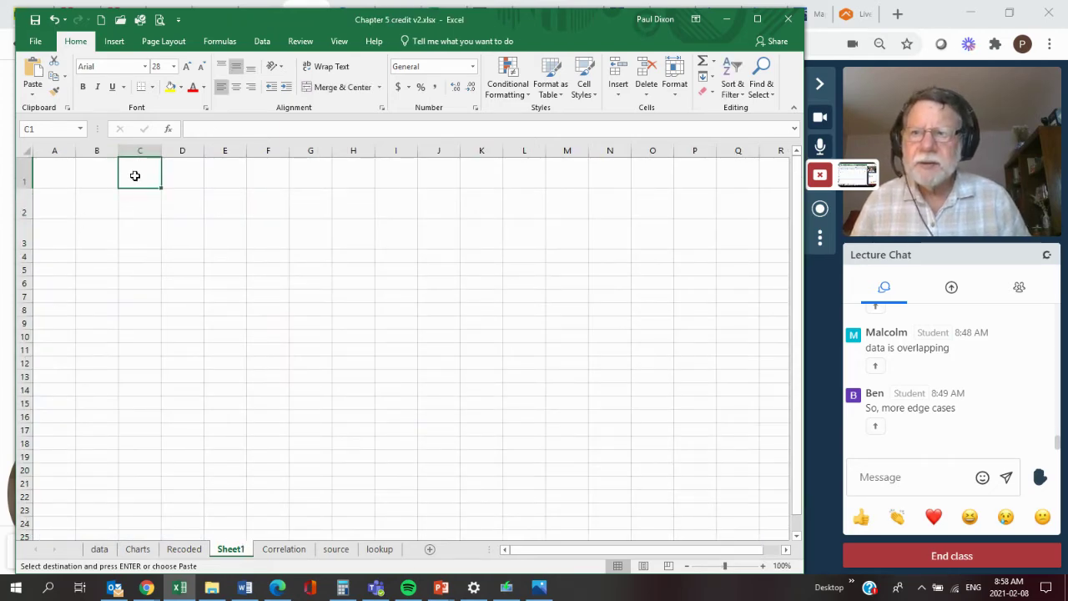
key("ctrl+v")
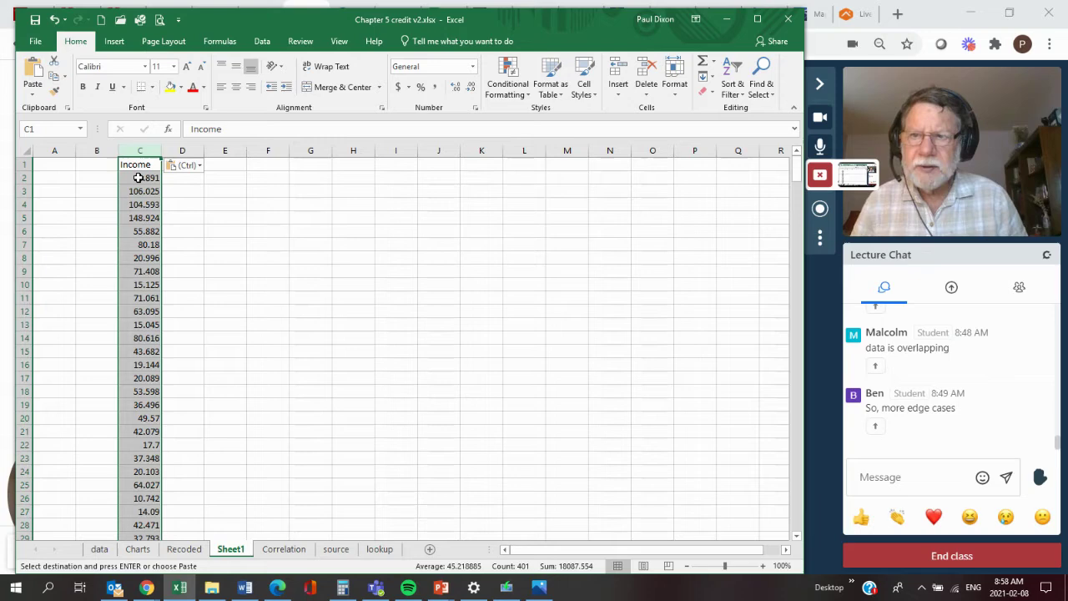
Copy the Age column from the Recoded sheet into column B of Sheet1, starting at B1
left_click(762, 566)
left_click(762, 566)
left_click(762, 566)
left_click(762, 566)
left_click(762, 566)
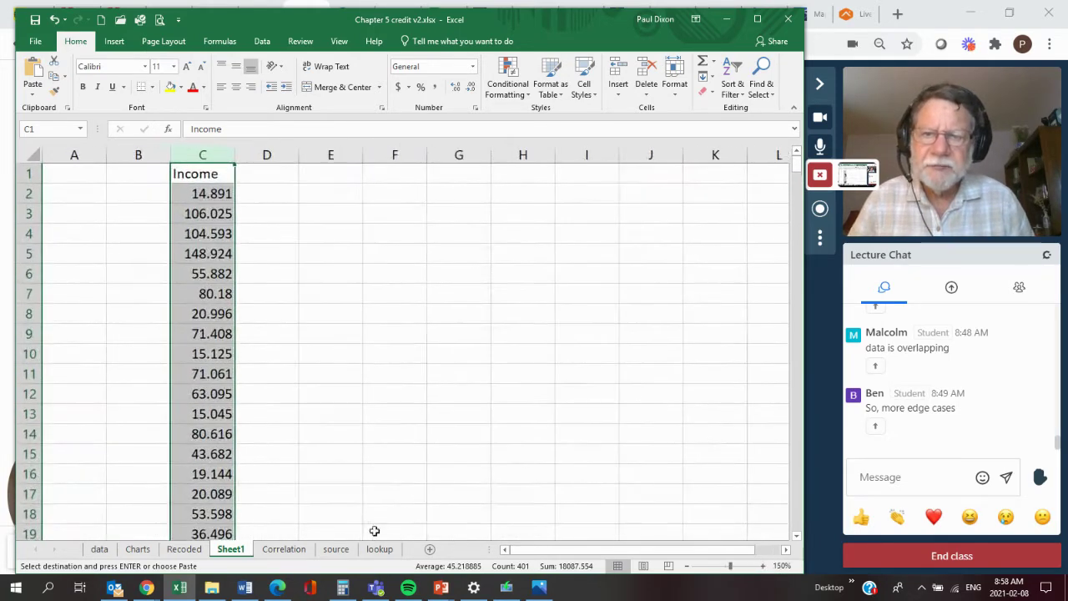
left_click(183, 549)
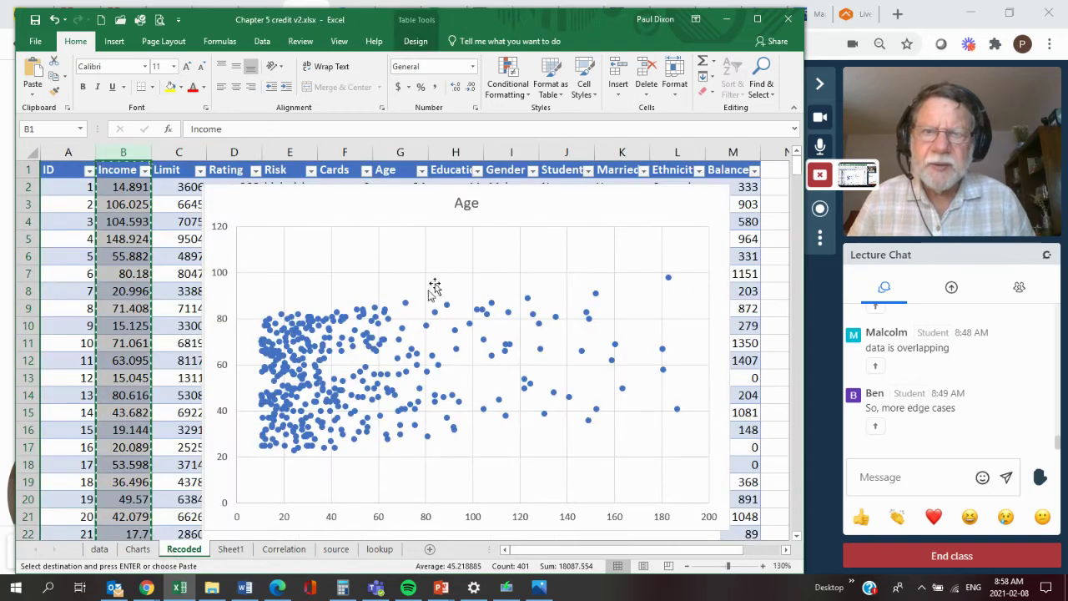
left_click(386, 151)
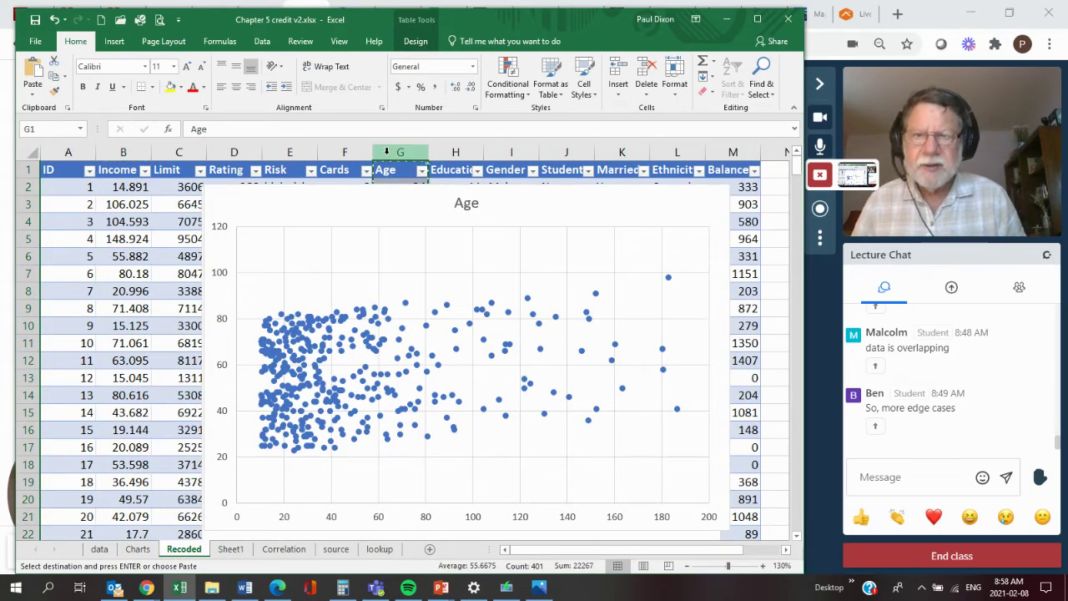
left_click(231, 550)
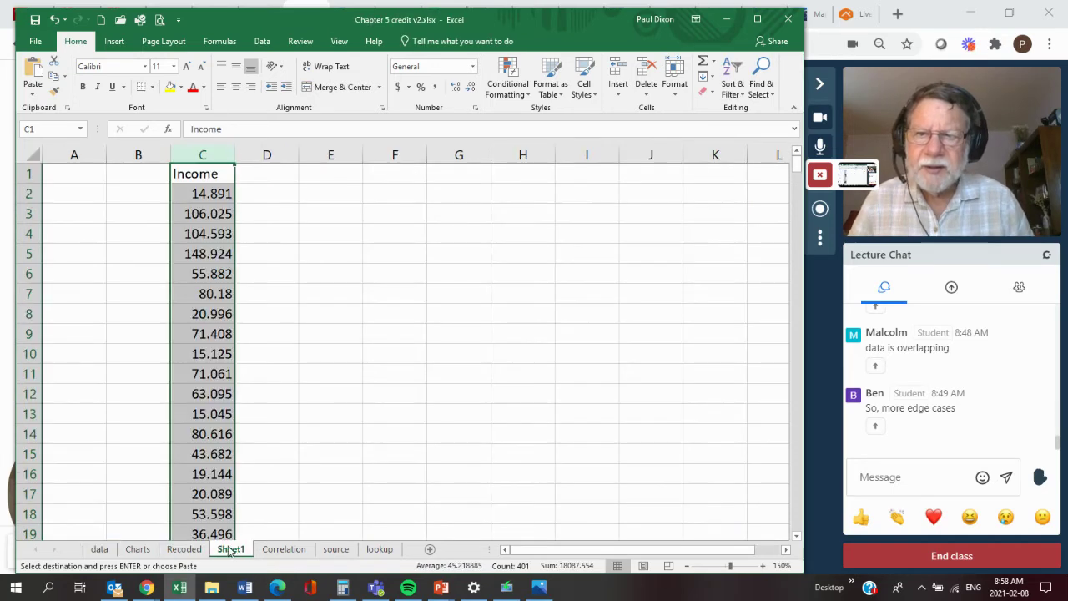
left_click(146, 174)
key("ctrl+v")
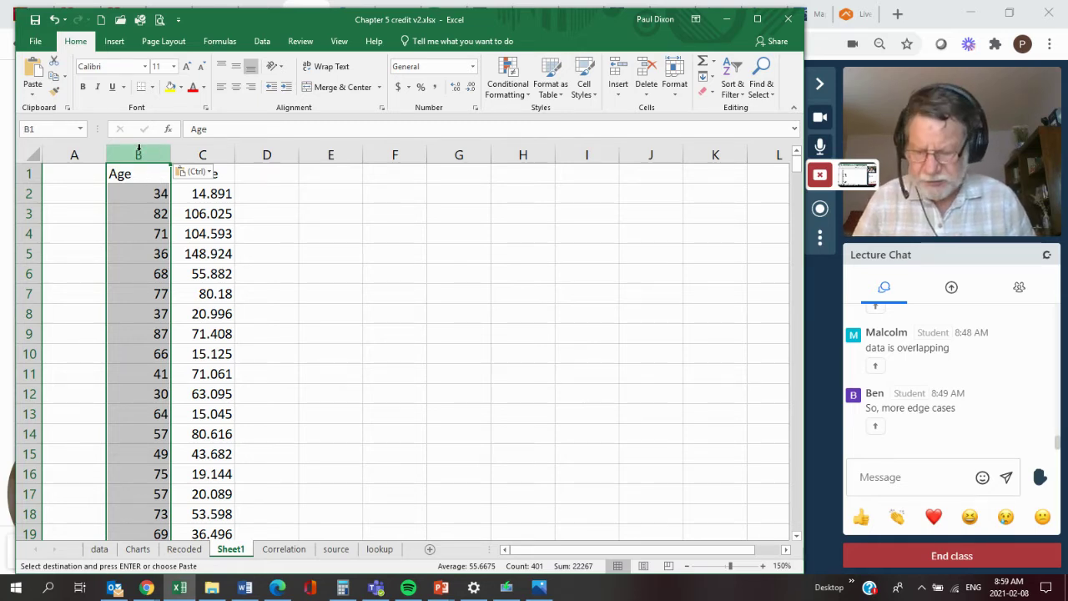
Insert the recommended scatter chart from the Age and Income columns on Sheet1, and enlarge it up to the header row
left_click_drag(138, 148, 199, 152)
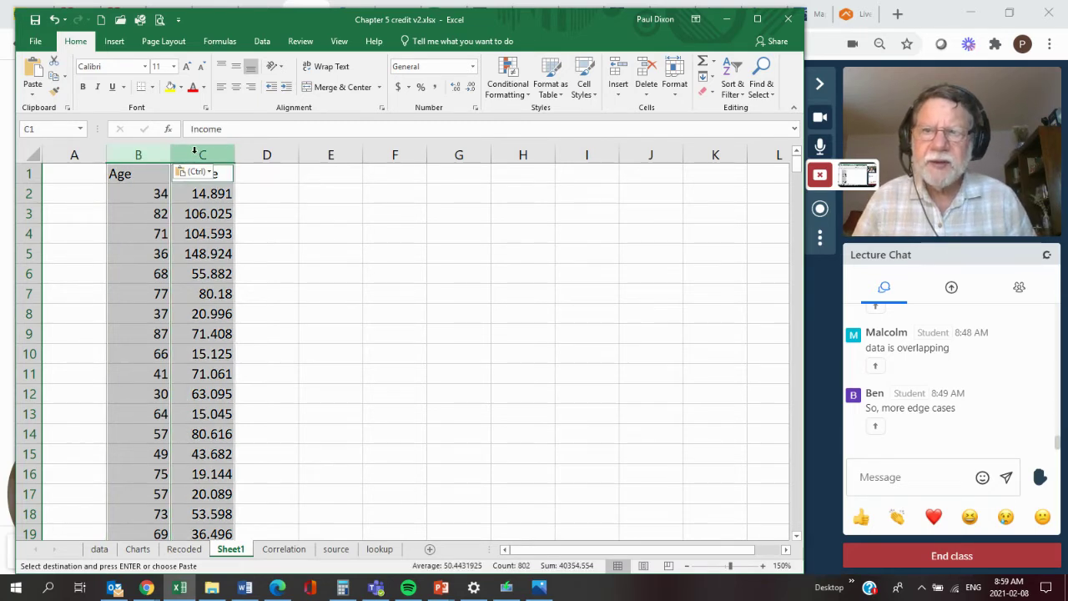
left_click(194, 171)
left_click(115, 41)
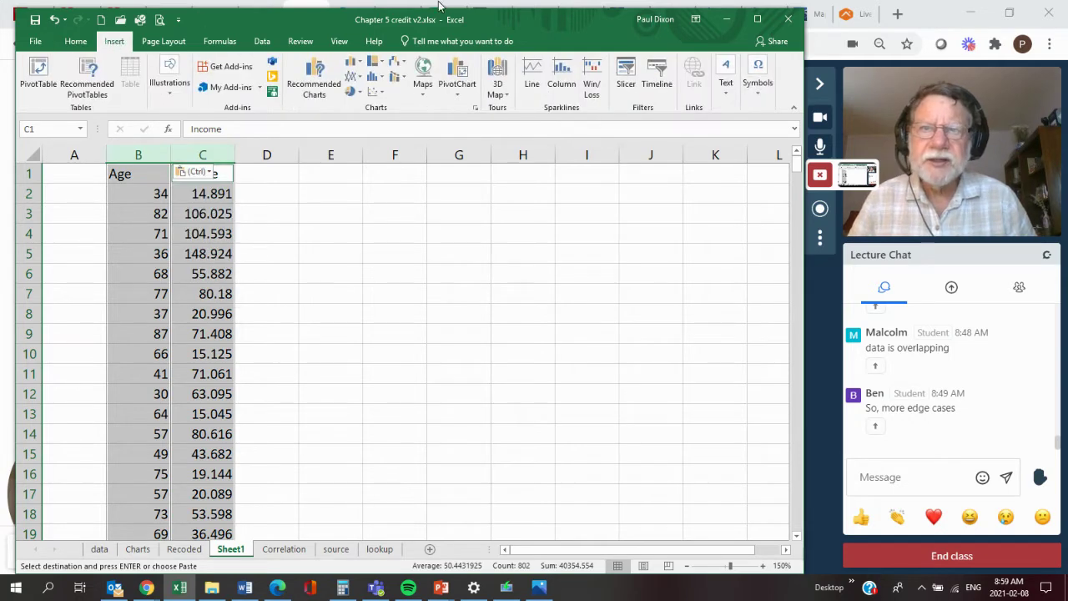
left_click(314, 73)
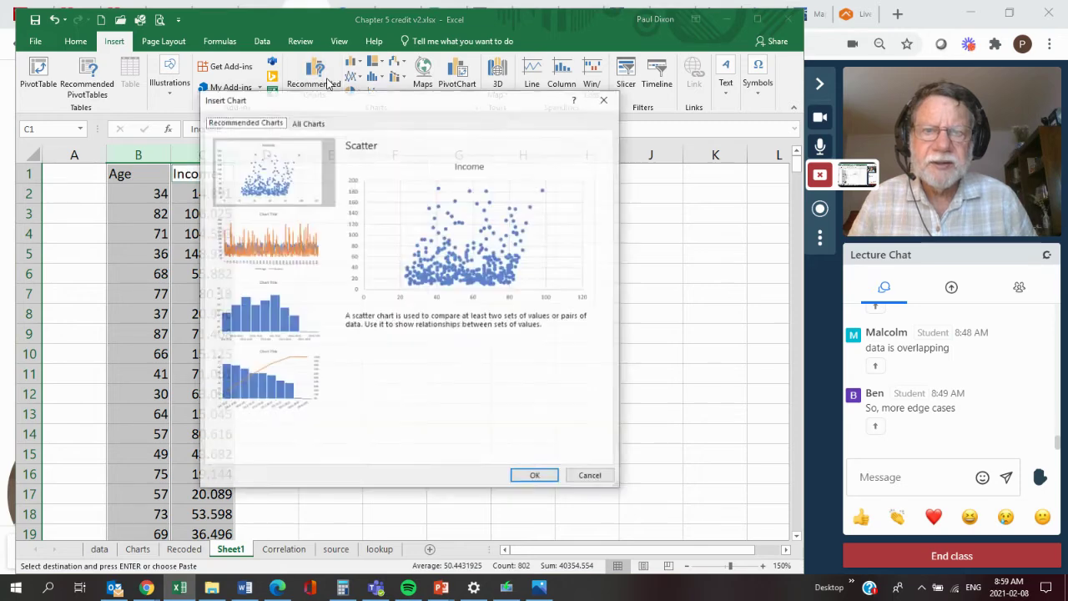
left_click(536, 477)
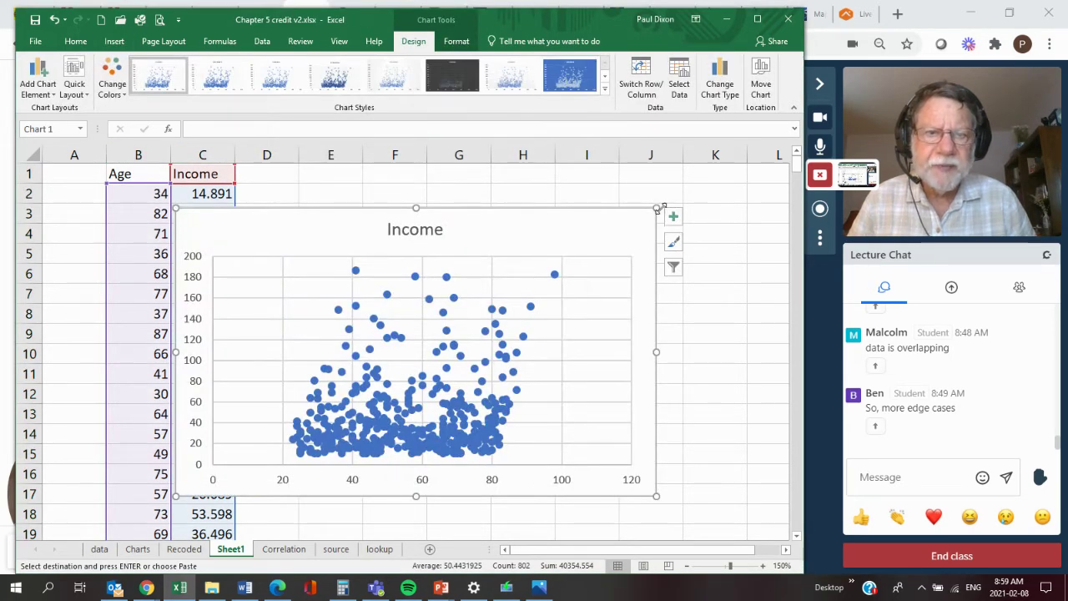
left_click_drag(658, 209, 712, 170)
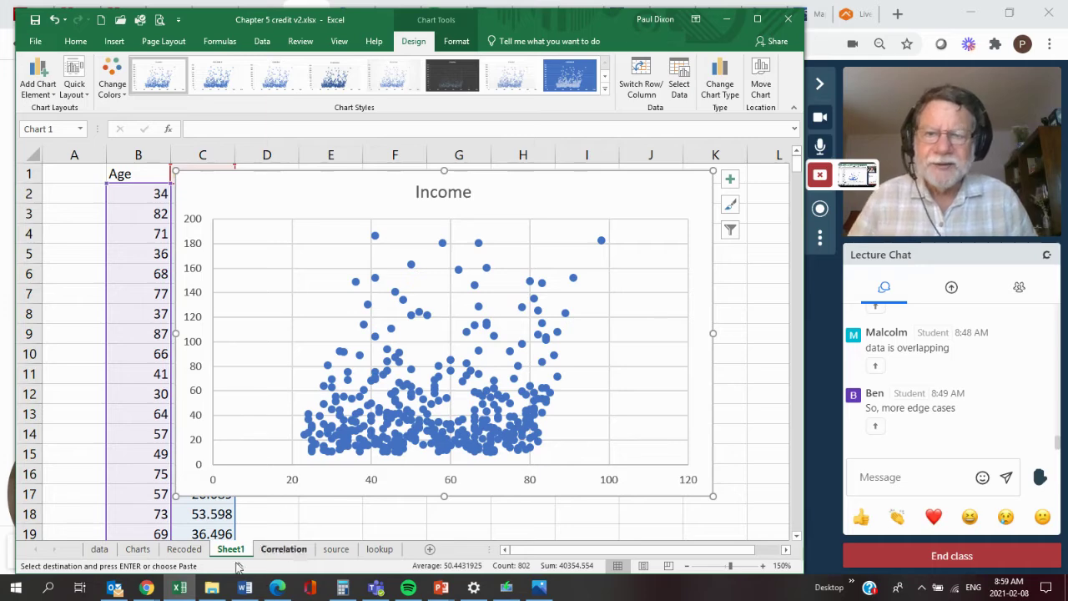
Delete the Age scatter chart from the Recoded sheet
left_click(184, 549)
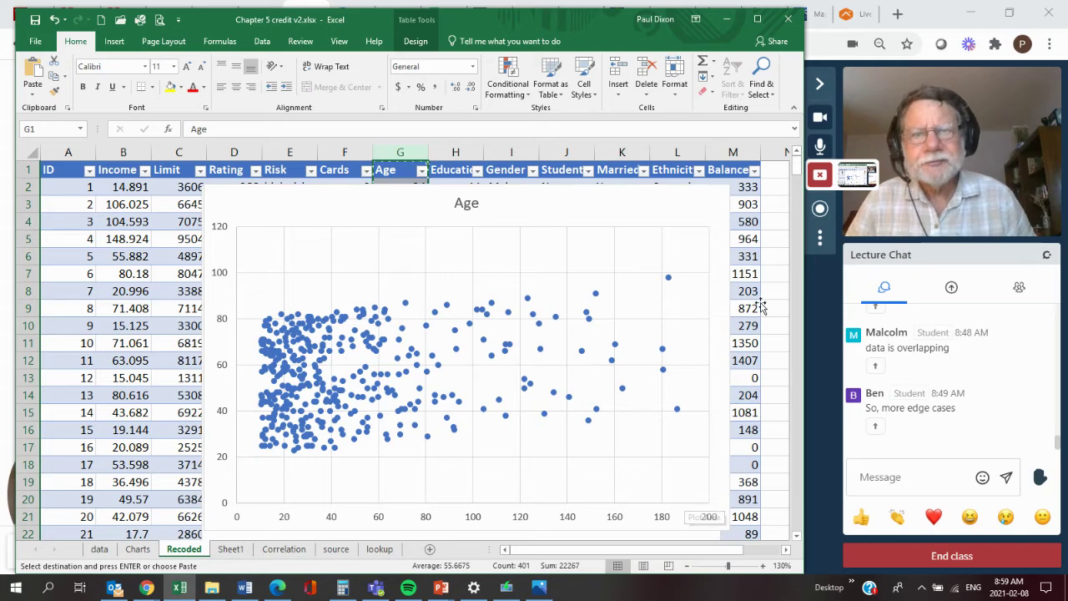
left_click(729, 186)
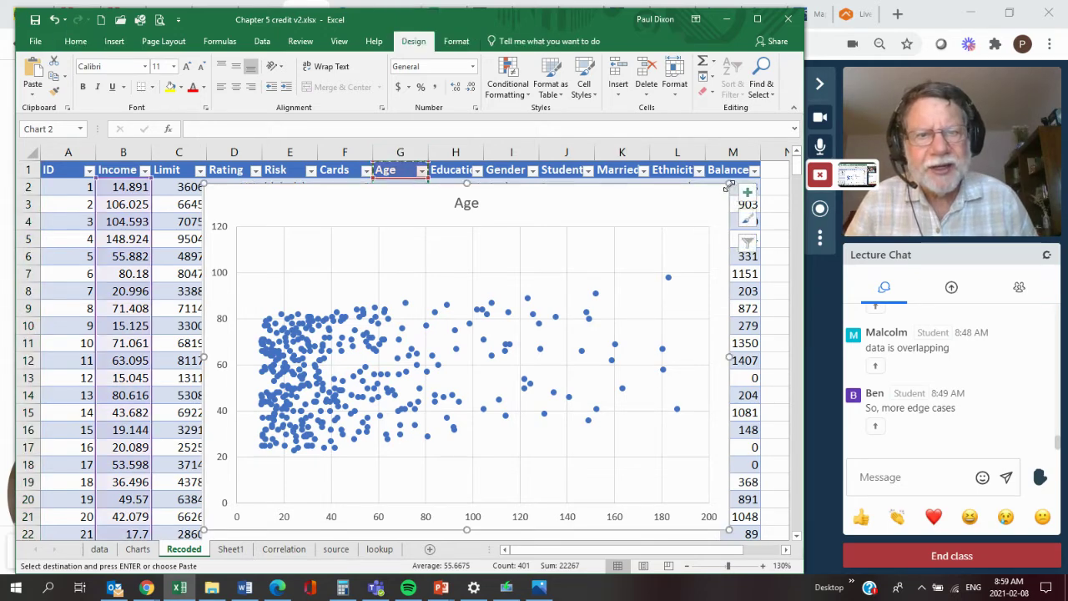
key("Delete")
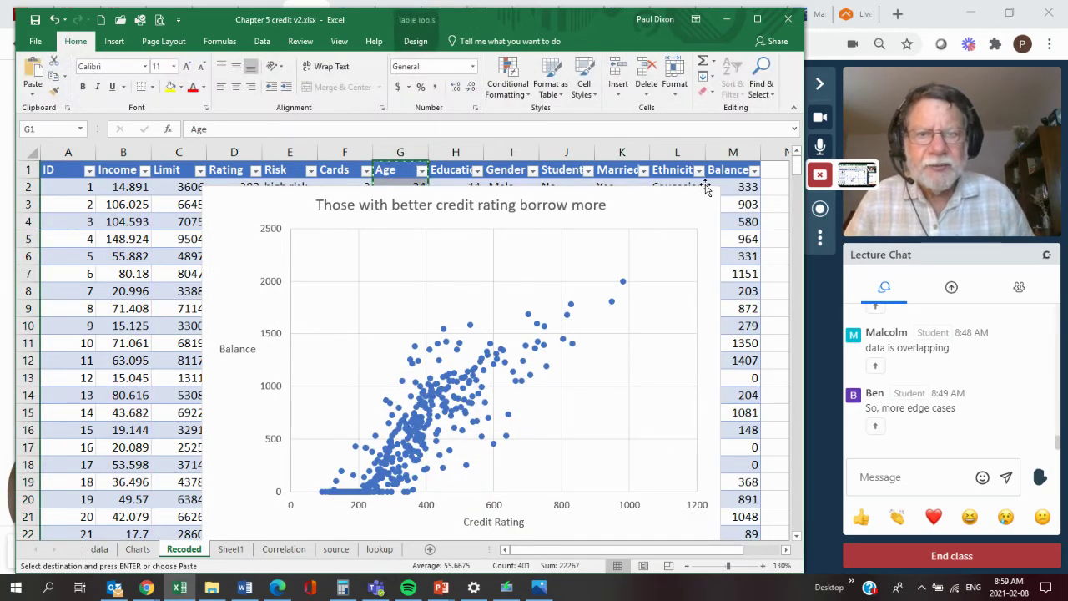
Switch to the slide presentation in Chrome and review the slide on making scatter charts in Excel
left_click(147, 589)
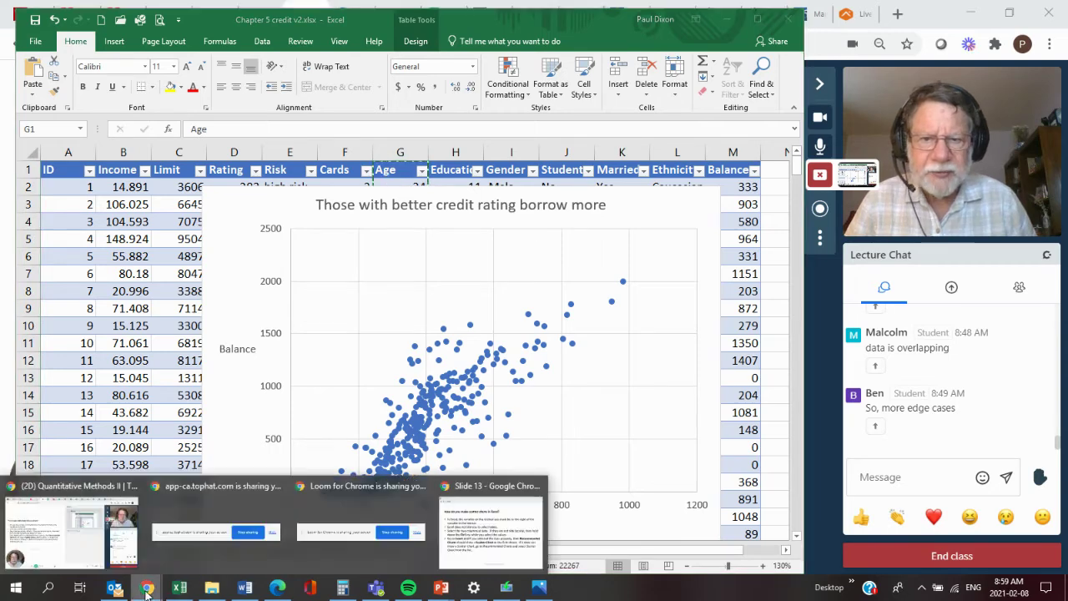
left_click(483, 496)
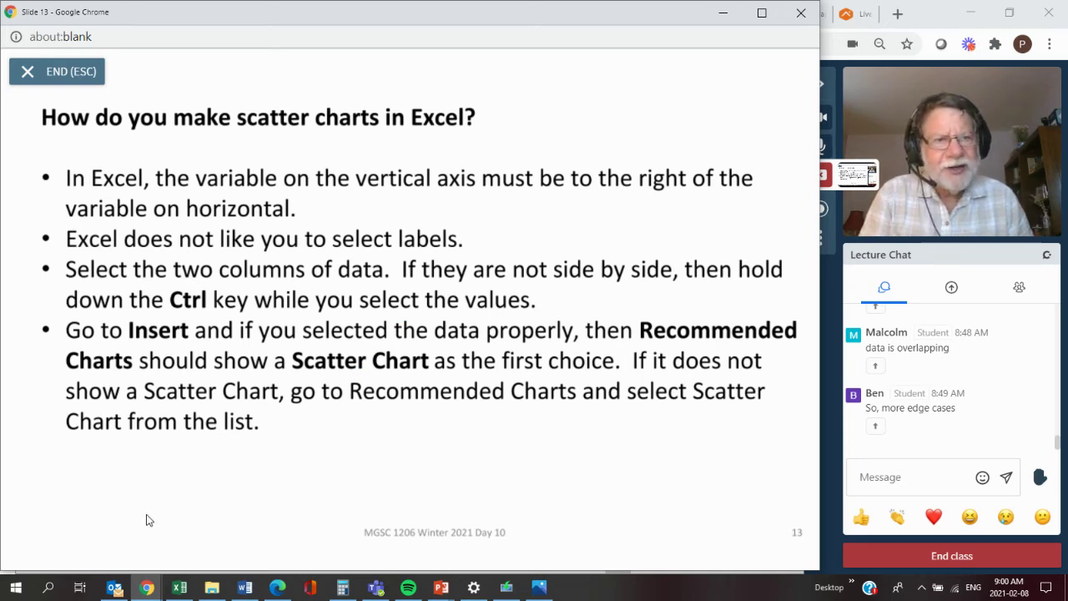
Return to Excel and delete the "Those with better credit rating borrow more" chart from the Recoded sheet
left_click(179, 588)
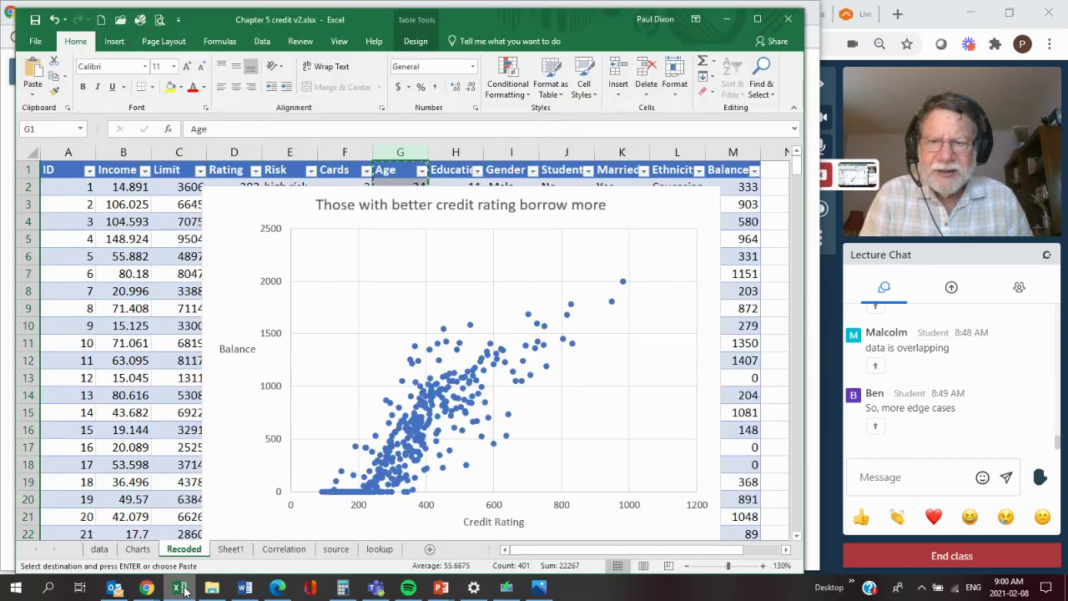
left_click(513, 204)
left_click_drag(517, 203, 556, 221)
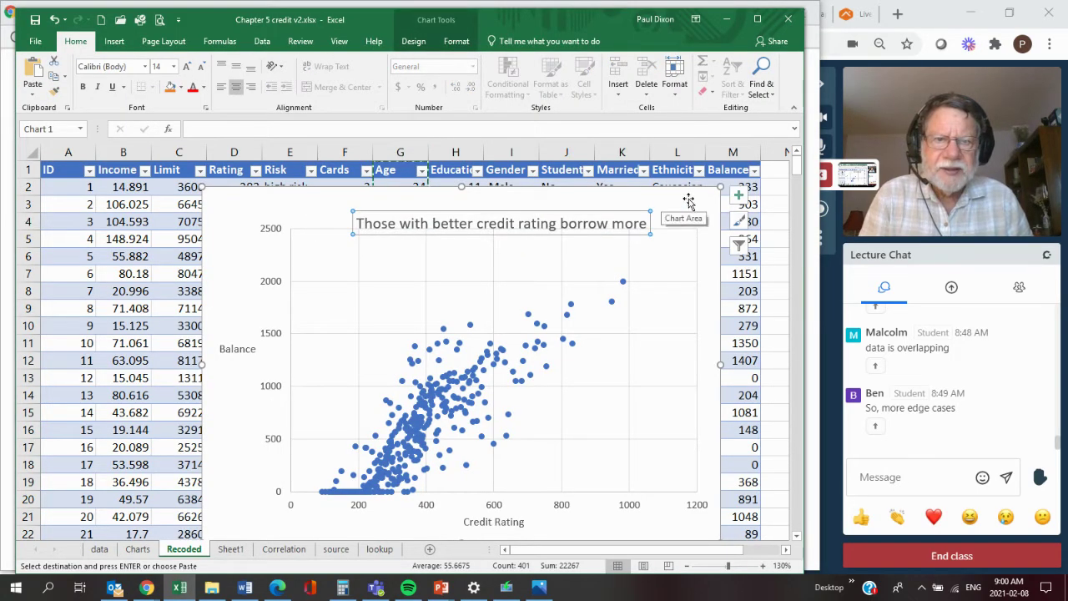
left_click(690, 201)
key("Delete")
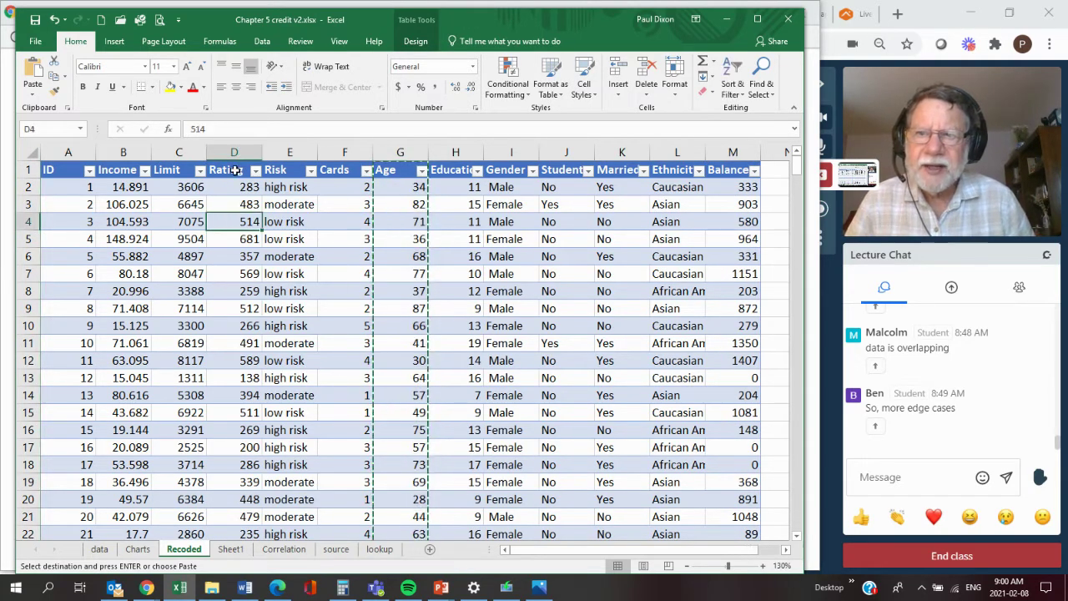
left_click_drag(230, 170, 239, 501)
left_click_drag(797, 520, 800, 324)
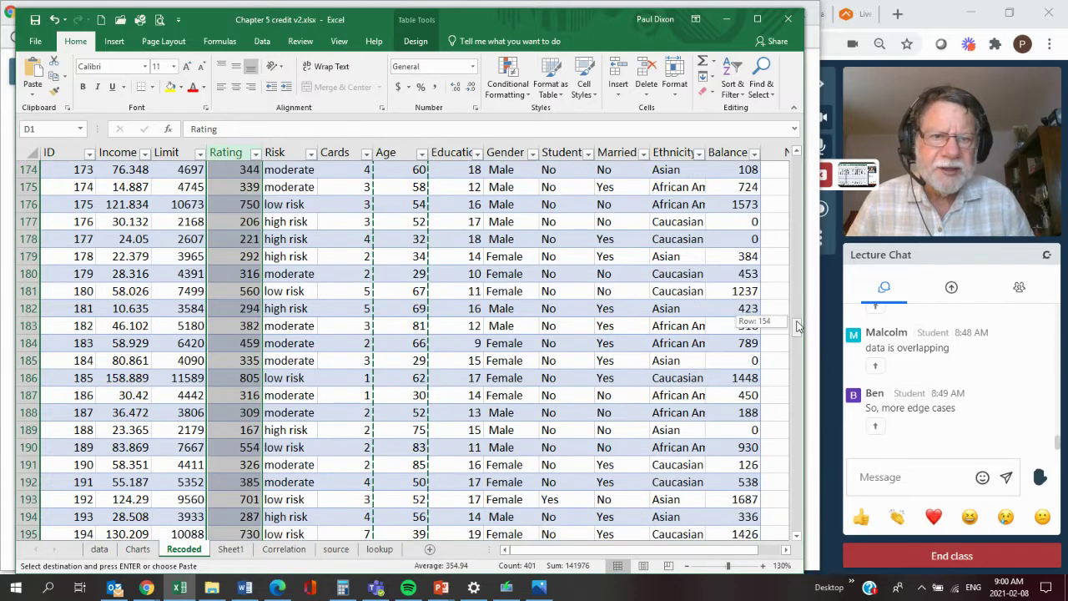
left_click_drag(764, 164, 785, 127)
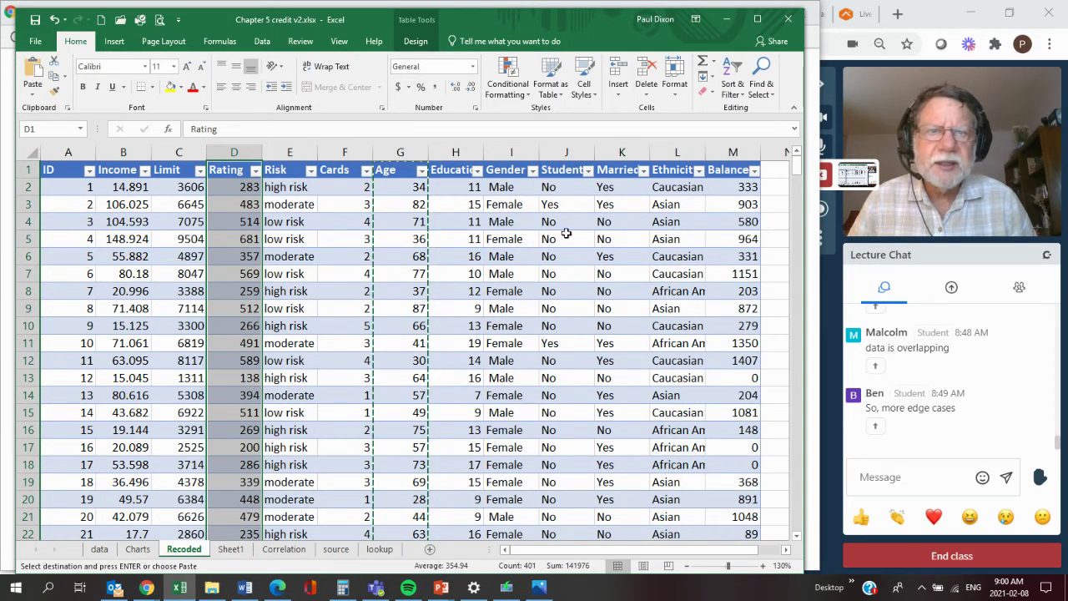
left_click_drag(740, 170, 735, 501)
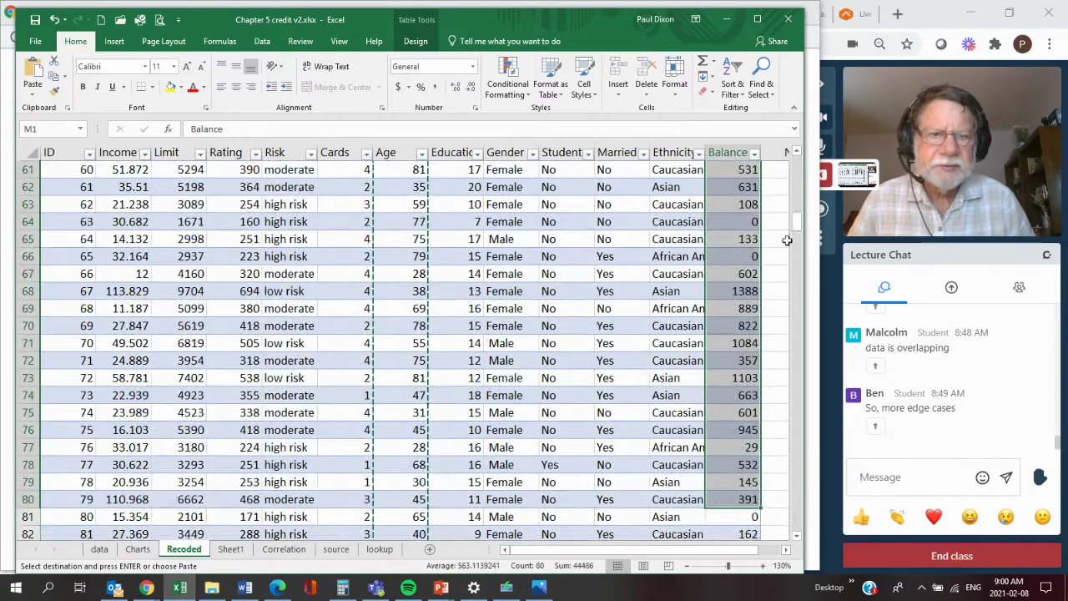
left_click(796, 210)
left_click_drag(796, 211, 786, 150)
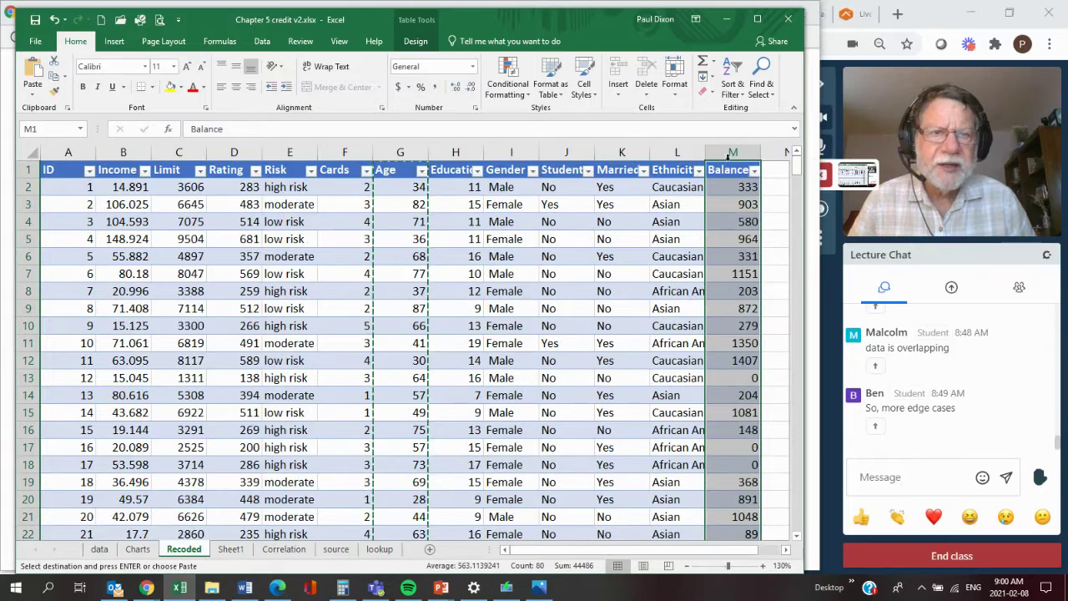
key("Escape")
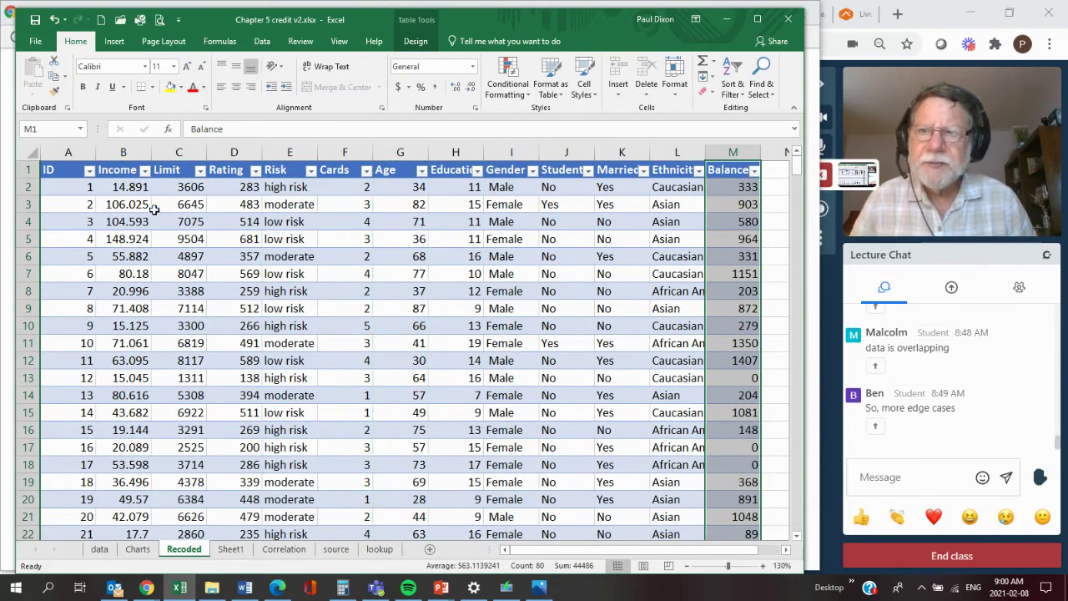
Insert the recommended scatter chart from the Rating and Balance columns, rows 1 to 401 including headers, and move the chart up slightly
left_click_drag(236, 170, 246, 499)
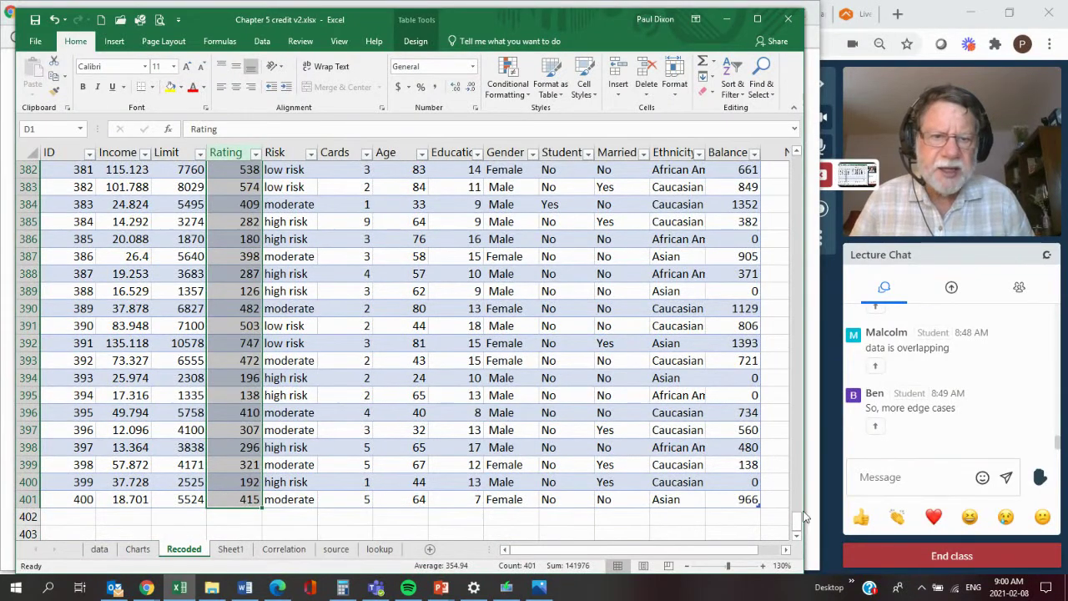
left_click_drag(797, 529, 800, 151)
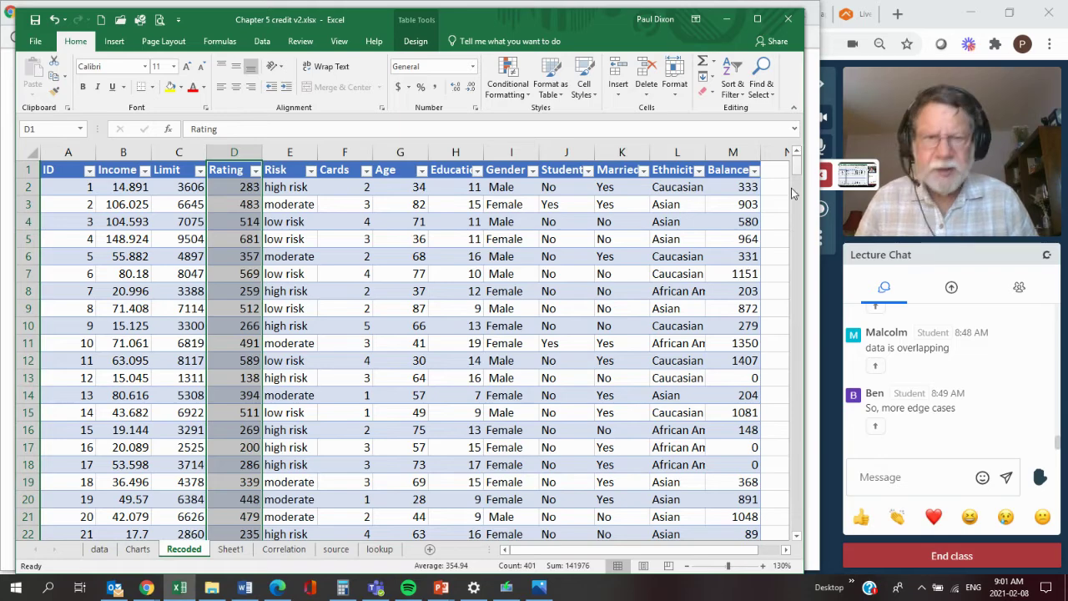
left_click_drag(731, 169, 749, 500, "ctrl")
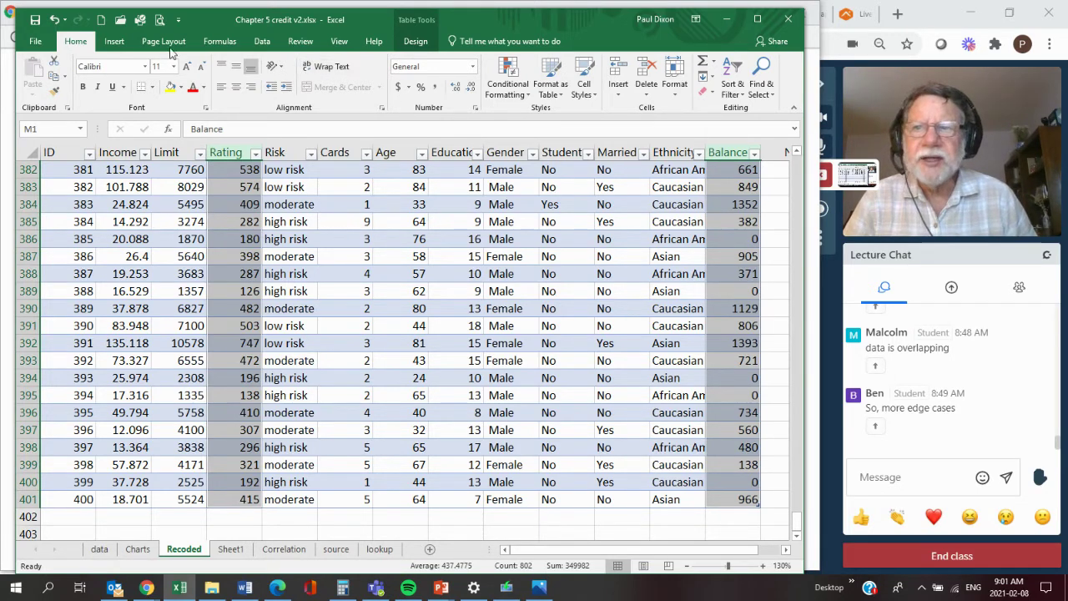
left_click(114, 41)
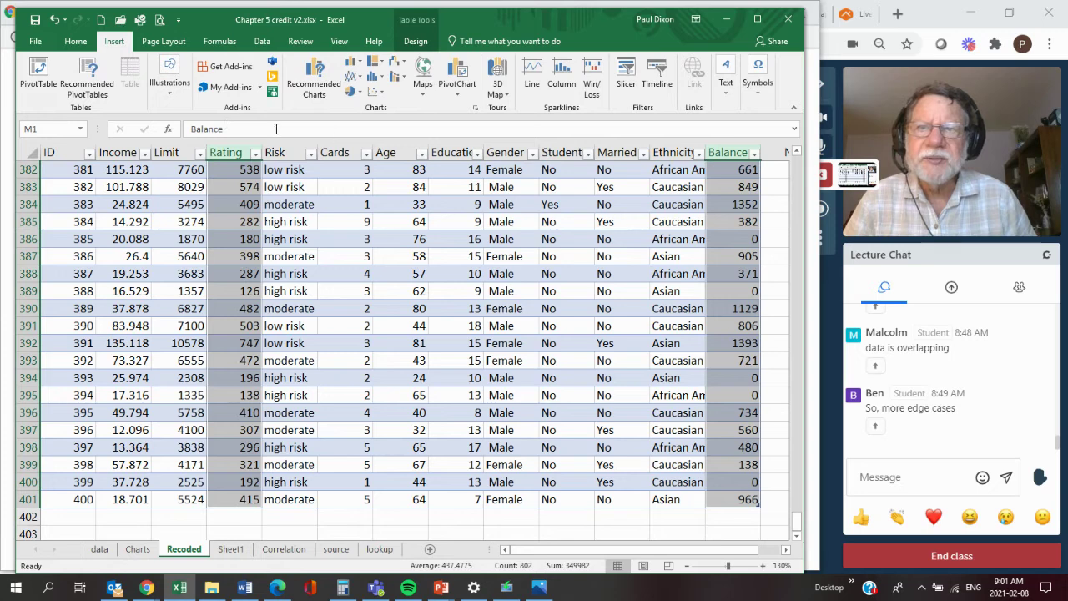
left_click(303, 77)
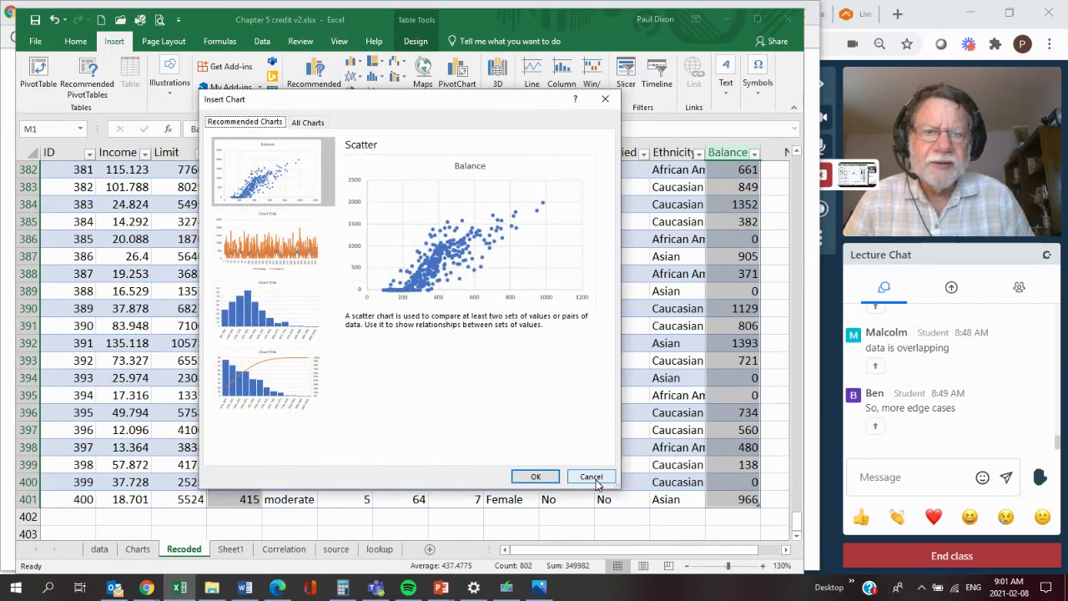
left_click(540, 475)
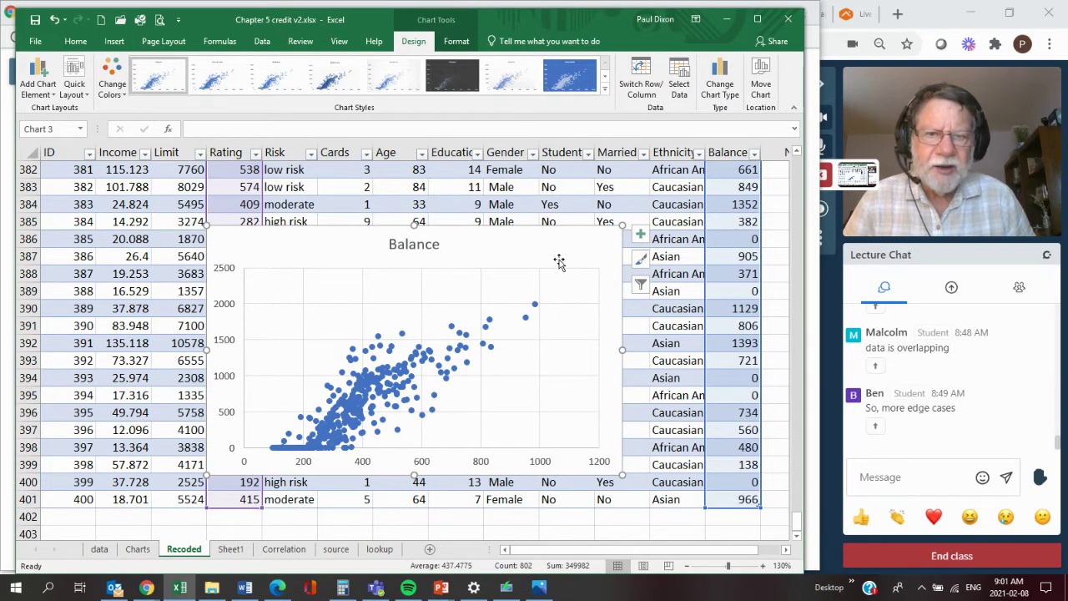
left_click_drag(556, 247, 562, 193)
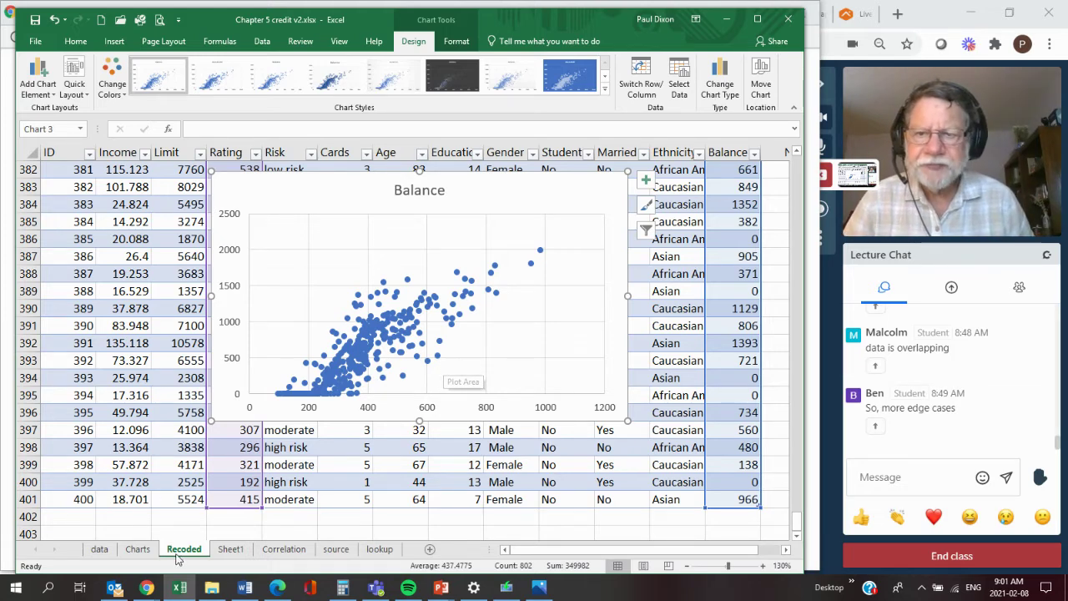
Switch to the slides in Chrome and go through the chart instructions up to slide 16, on how Balance varies with other variables
mouse_move(146, 588)
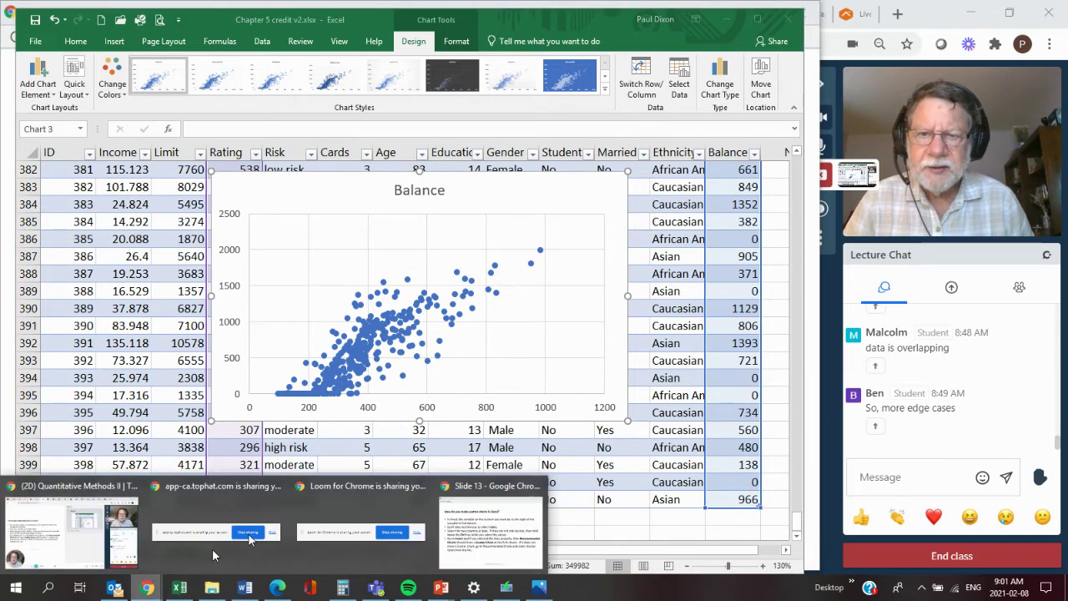
left_click(469, 524)
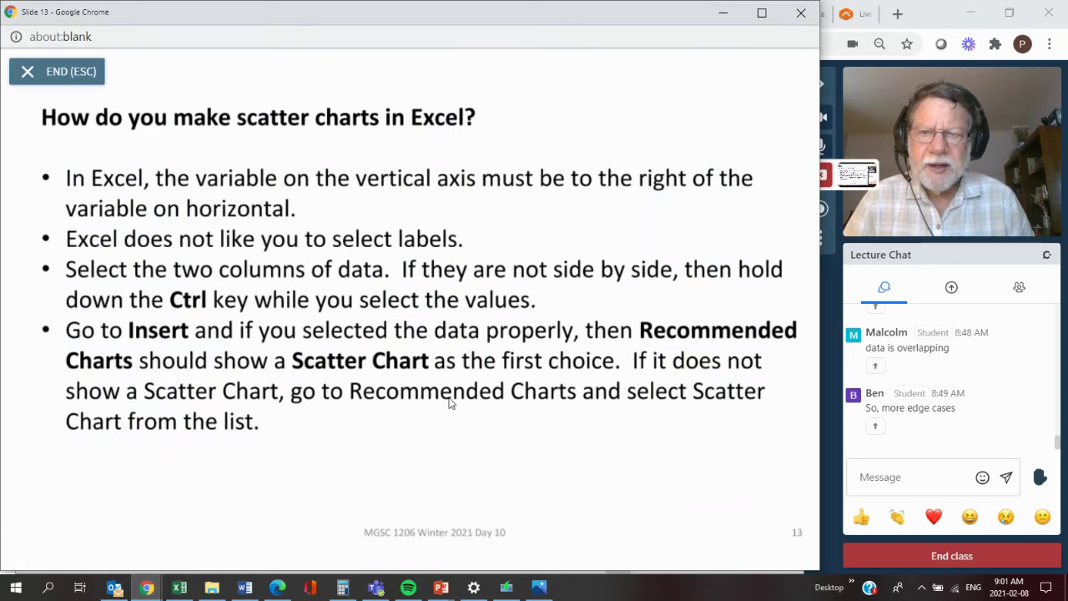
left_click(285, 398)
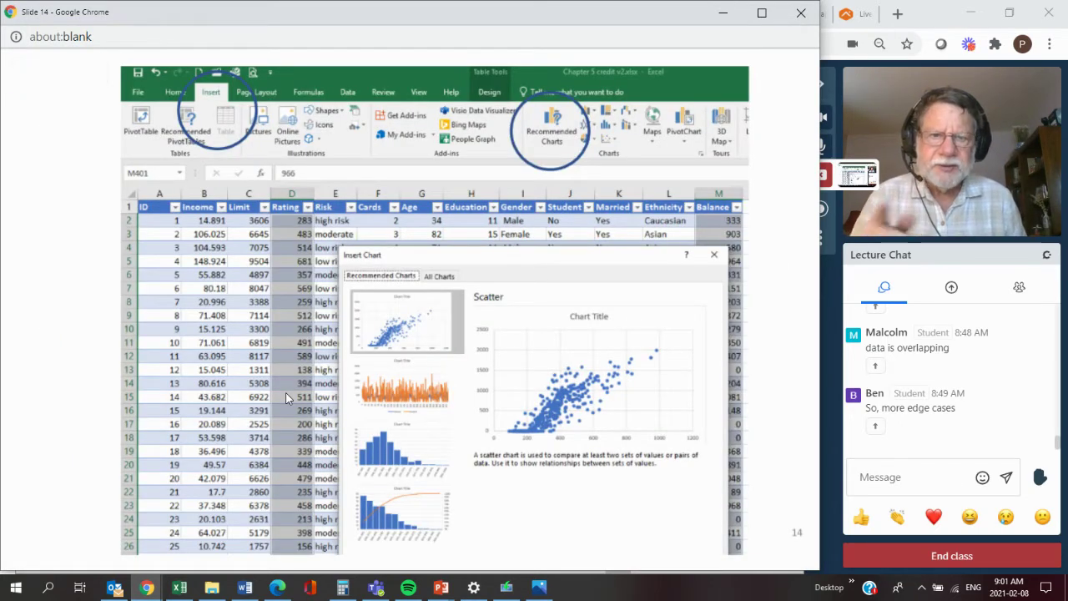
left_click(286, 398)
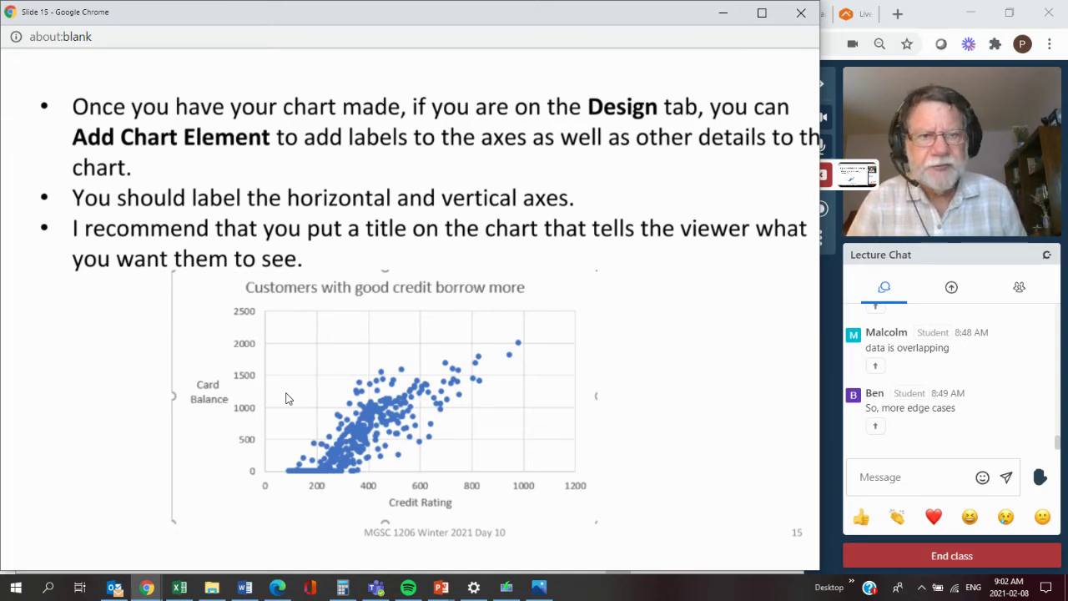
key("Right")
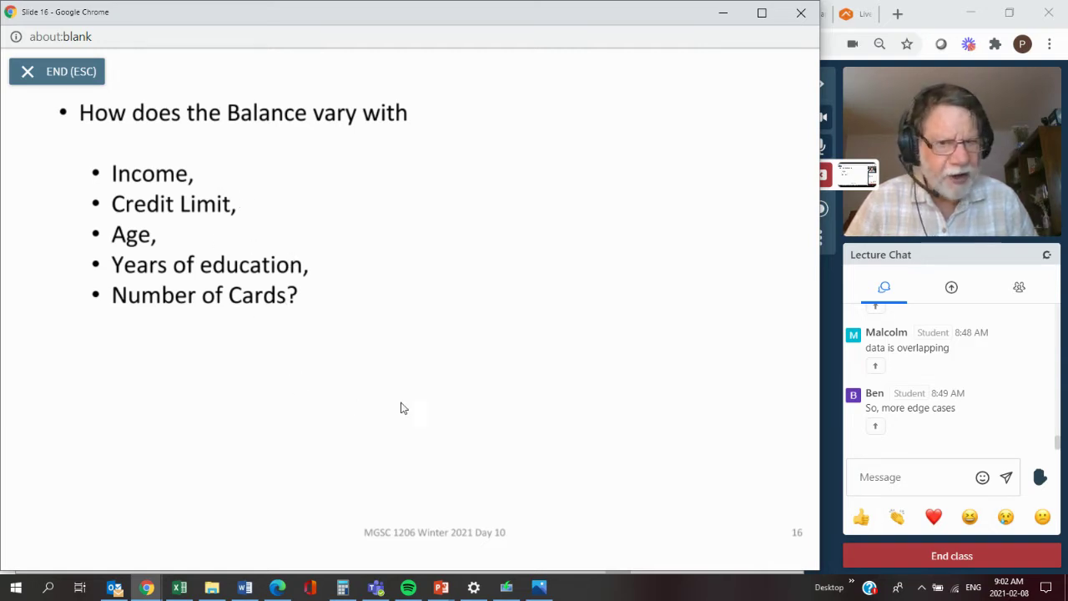
Go through slides 16 to 19 on Balance relationships and their strength, and return to slide 18 on the credit limit quadrants
left_click(425, 351)
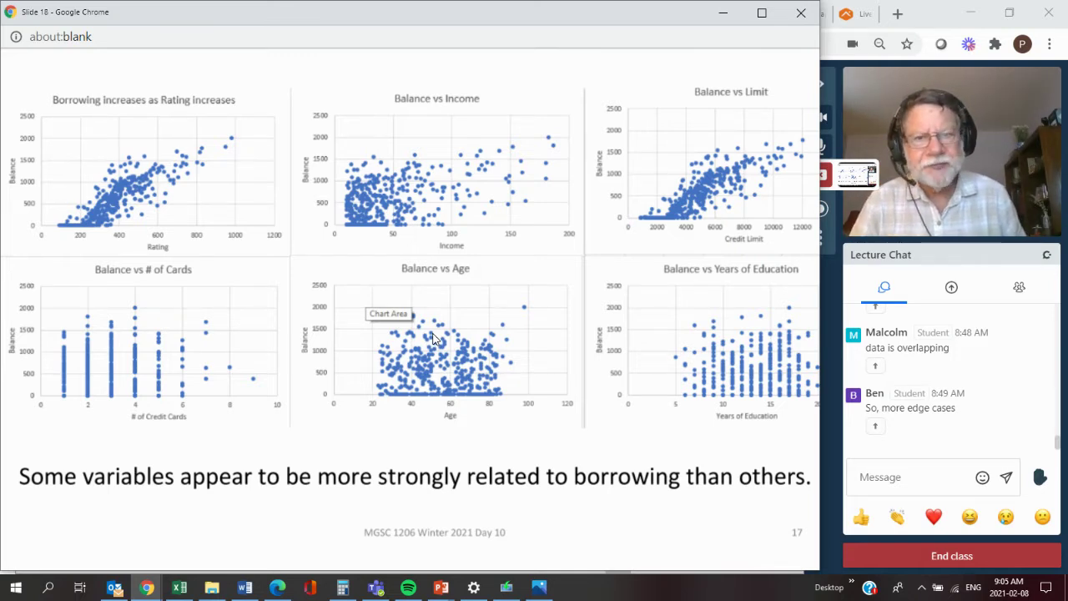
key("Right")
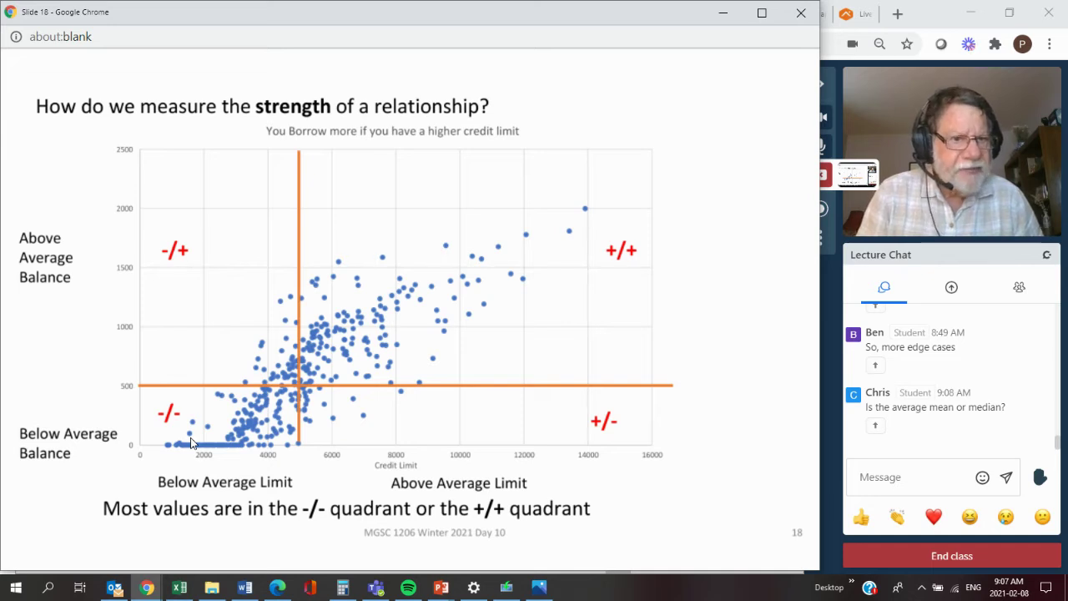
mouse_move(191, 441)
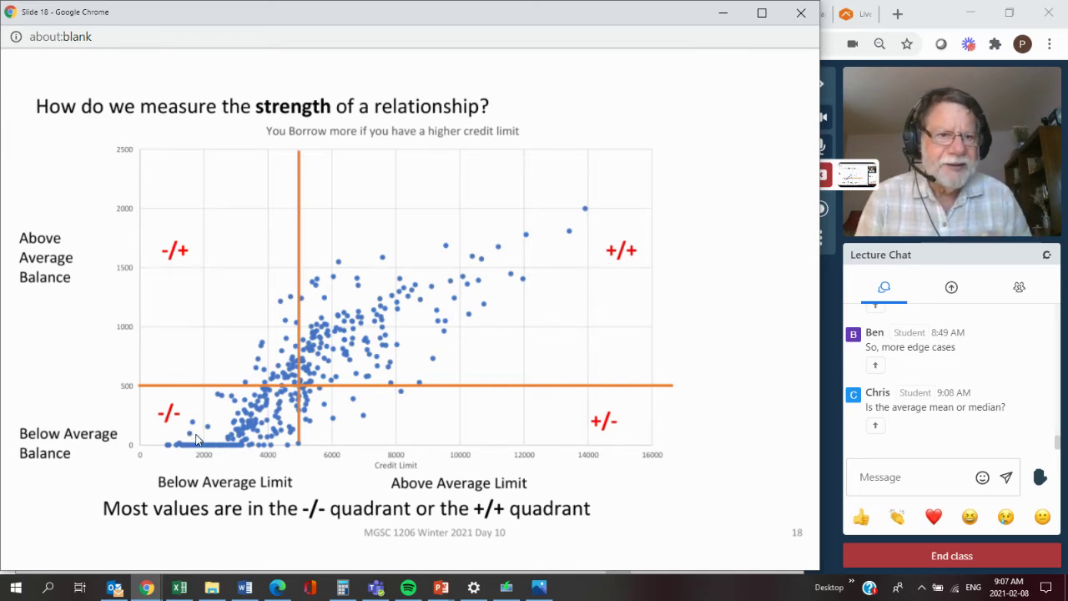
mouse_move(225, 432)
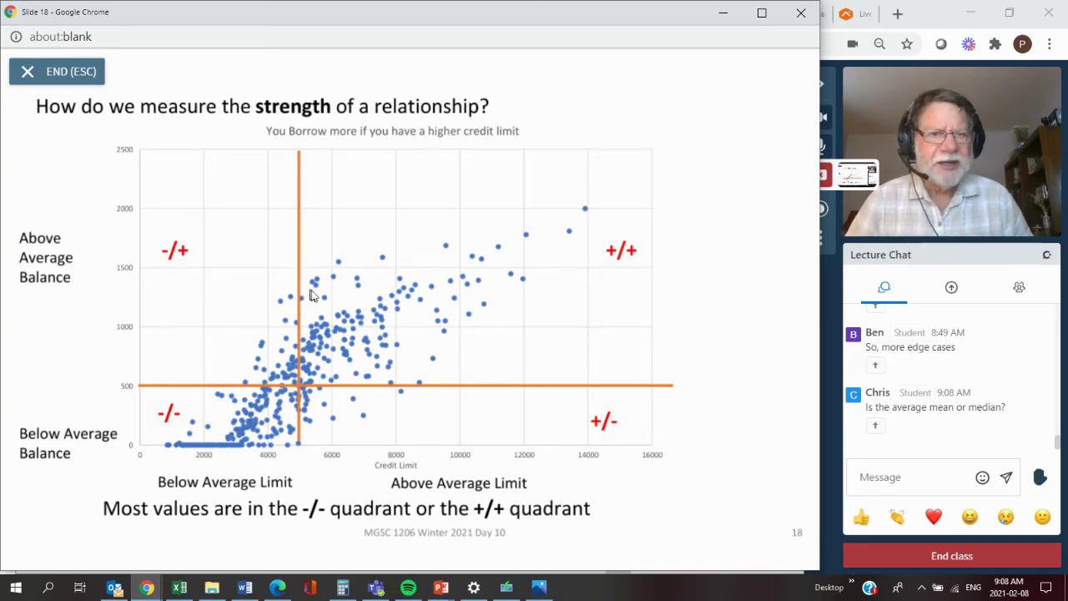
left_click(374, 311)
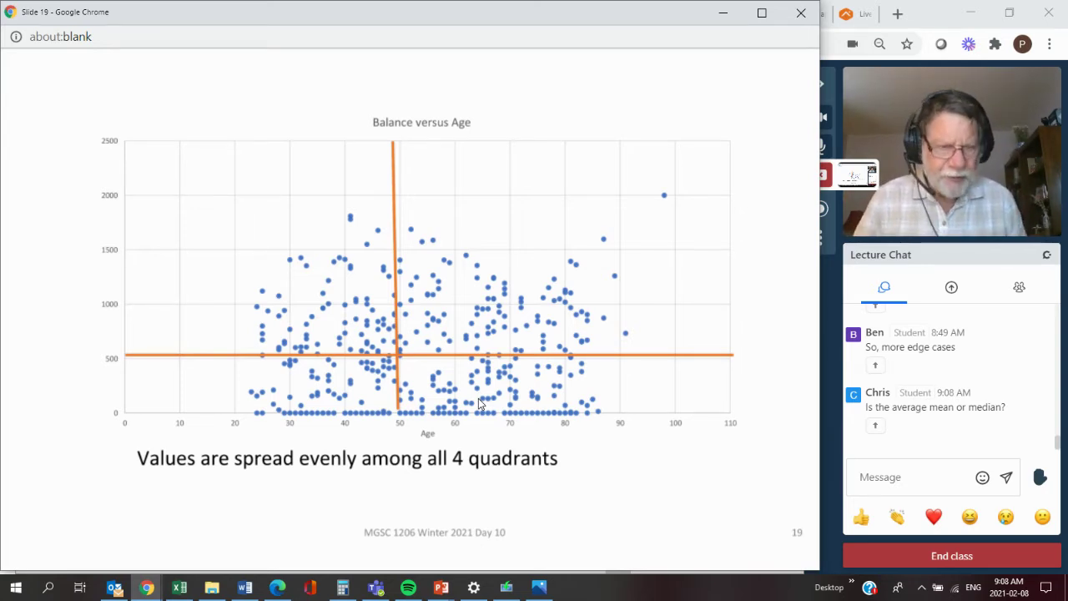
key("Left")
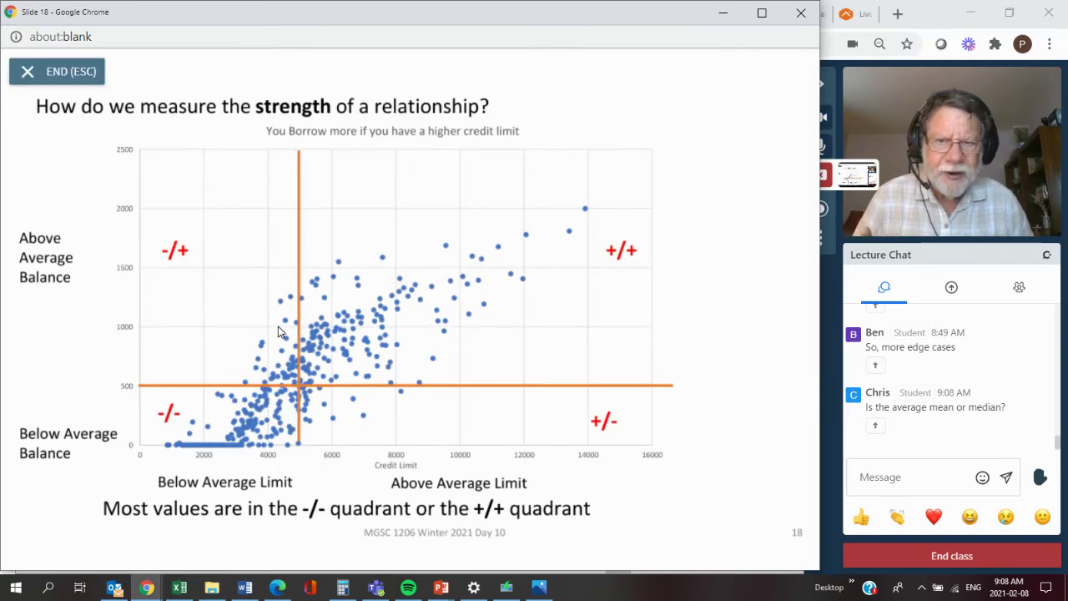
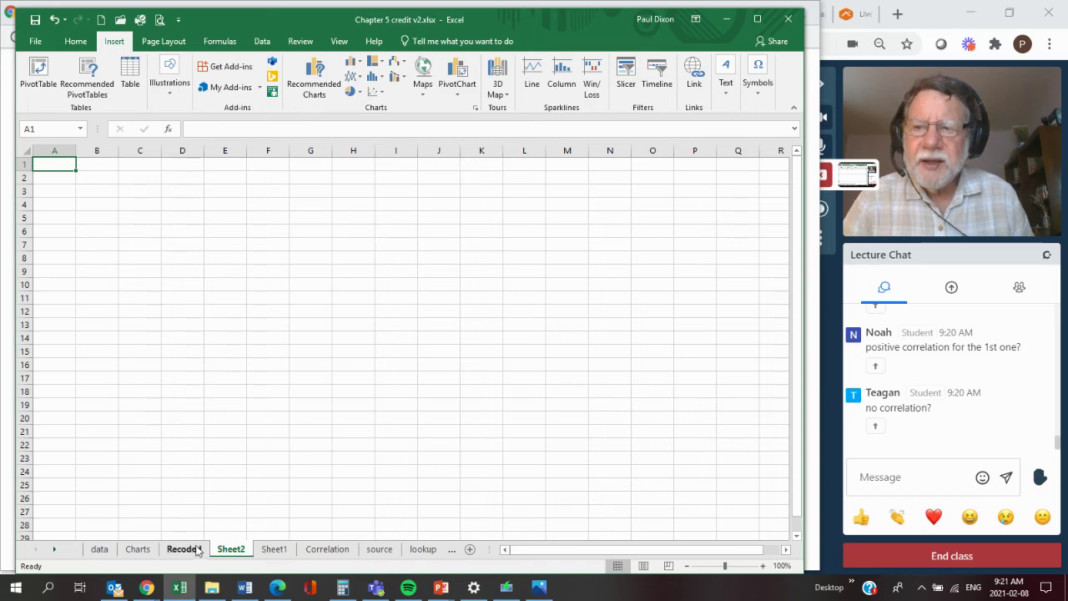
Examine the Balance scatter chart on Excel's Recoded sheet, and go through slides 25 to 27 on correlation in Chrome
left_click(183, 549)
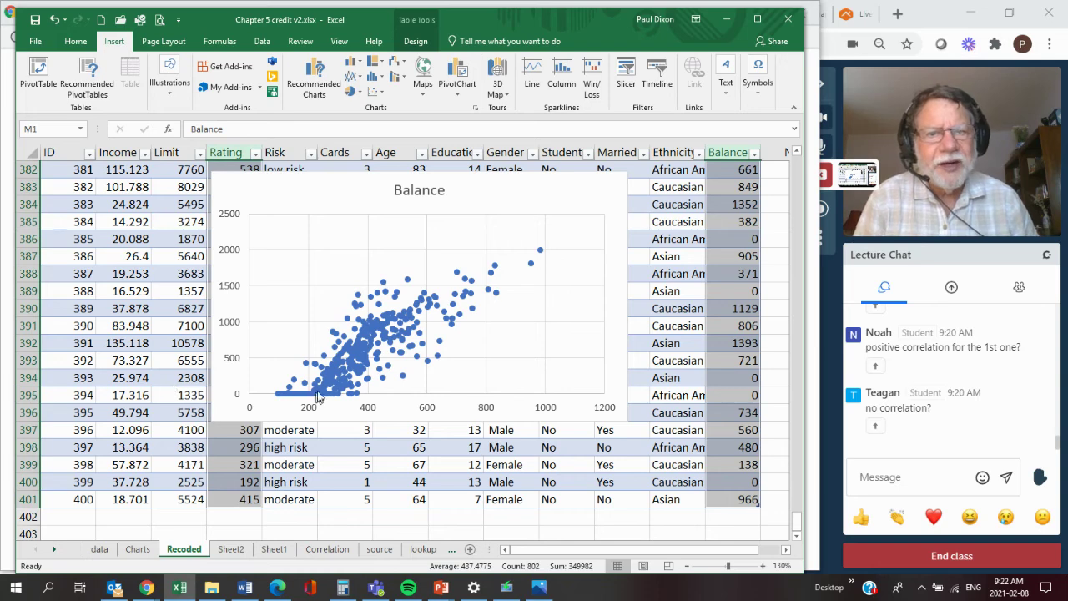
mouse_move(330, 386)
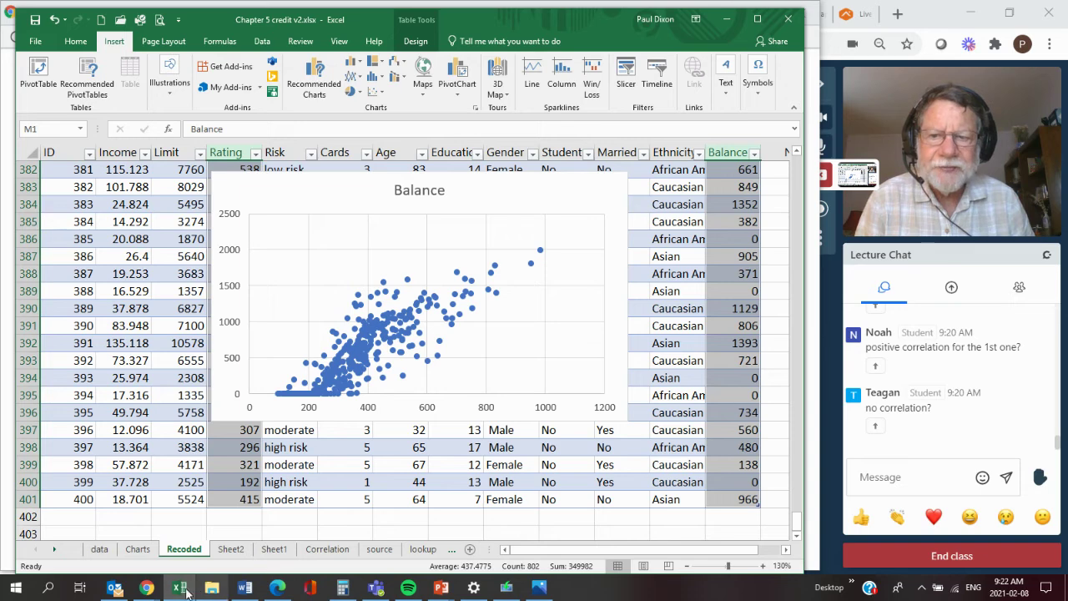
mouse_move(149, 589)
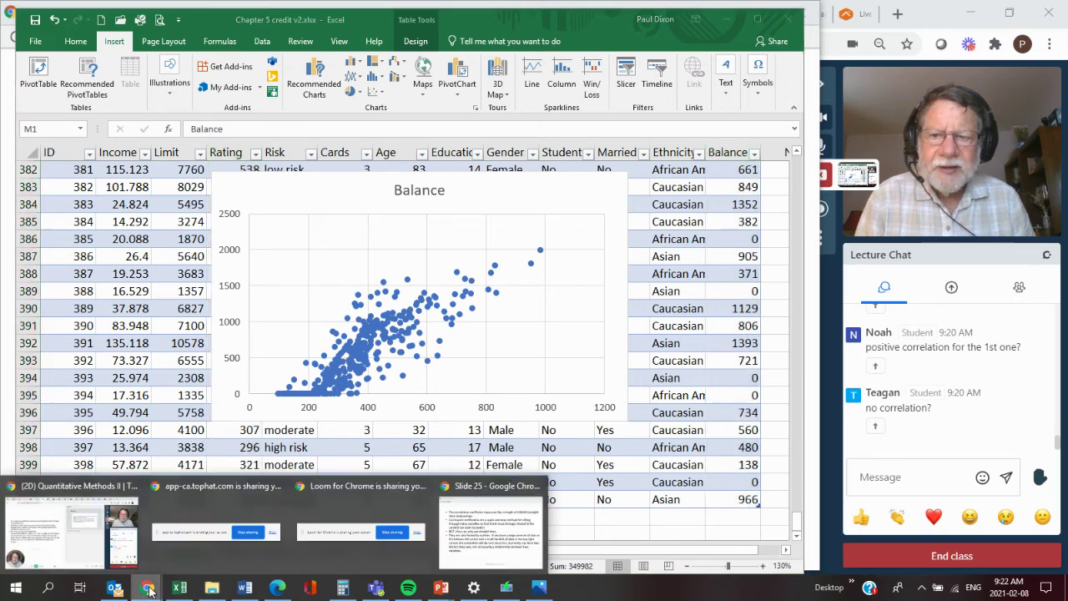
left_click(524, 491)
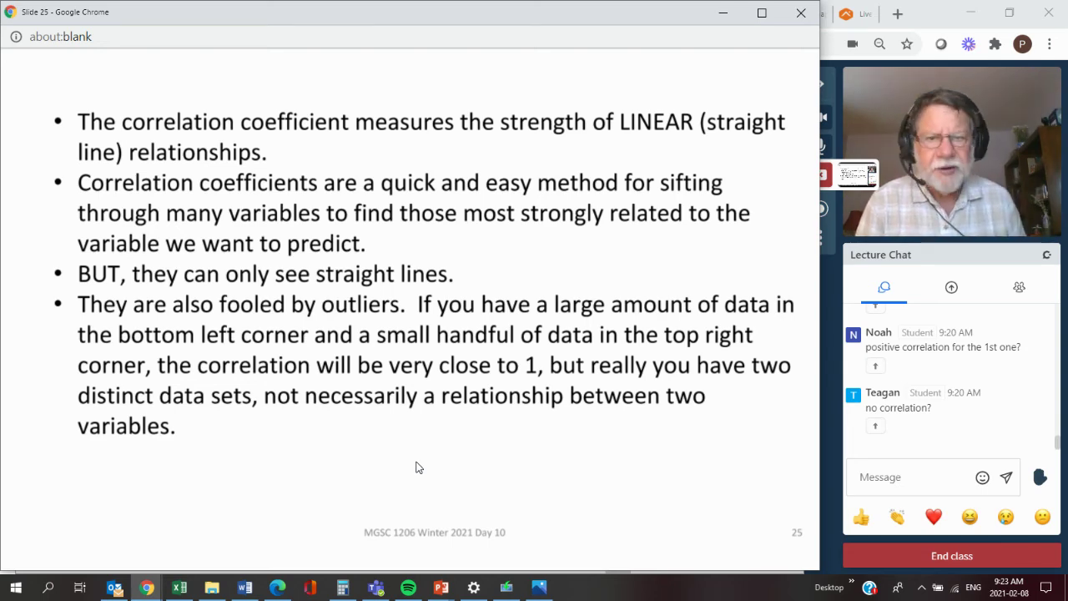
key("Right")
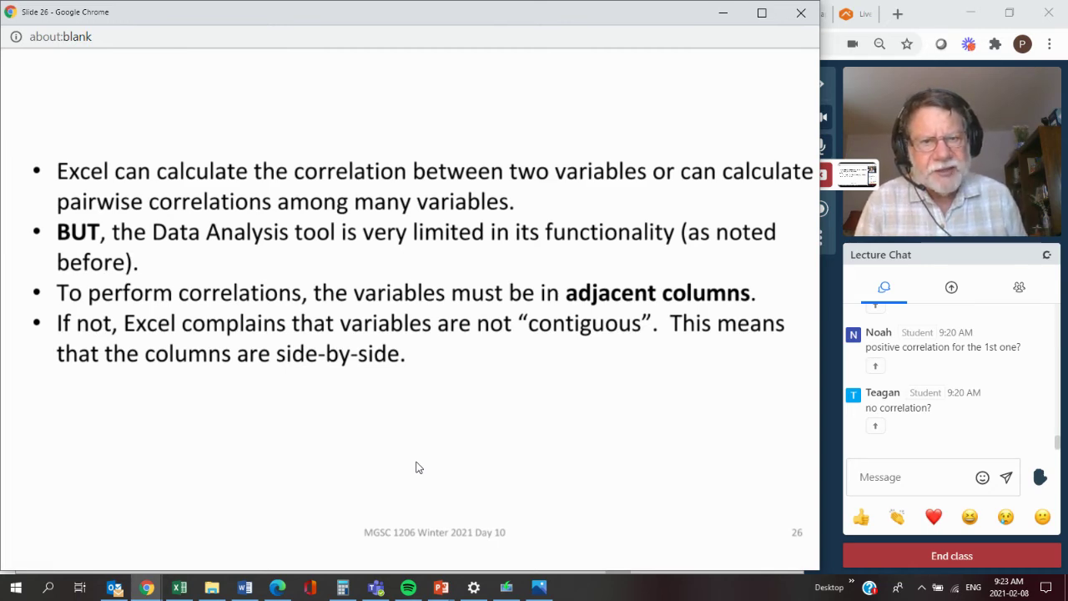
key("Right")
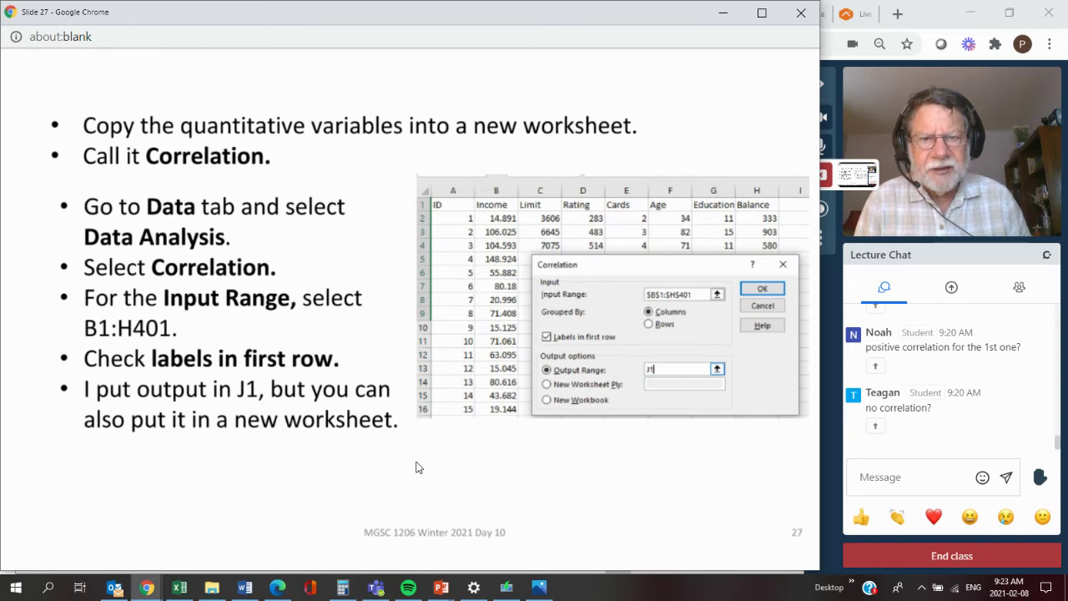
Return to Excel and delete the Balance scatter chart from the Recoded sheet
left_click(179, 587)
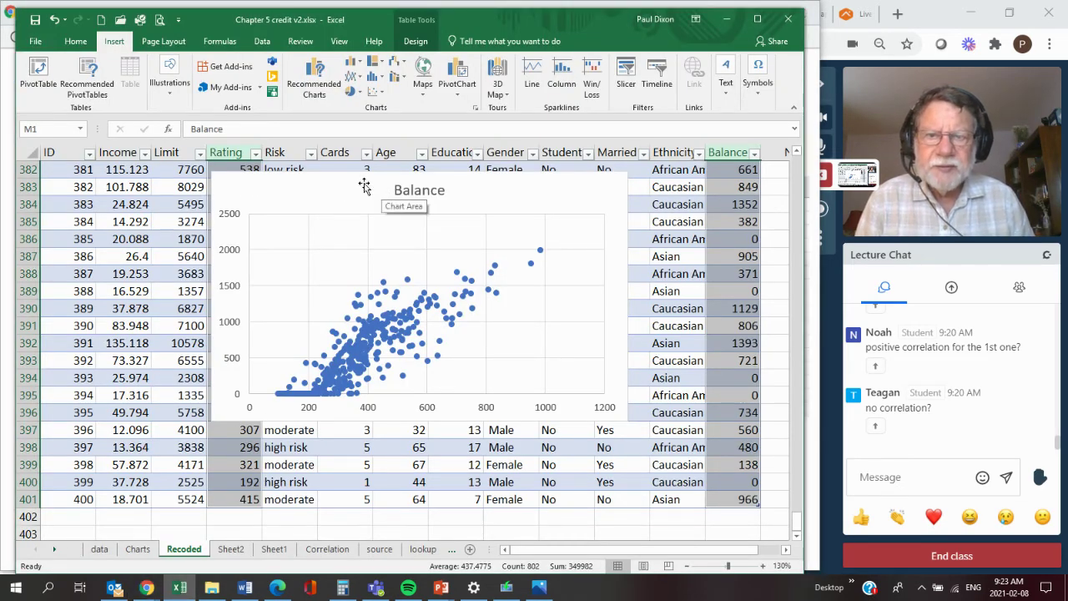
left_click_drag(364, 186, 377, 210)
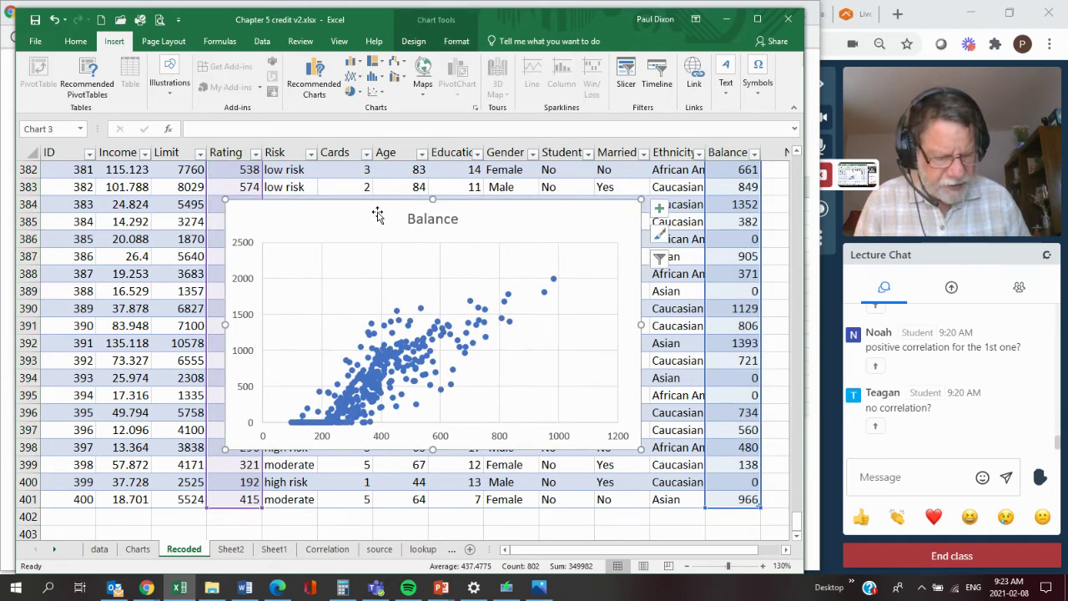
key("Delete")
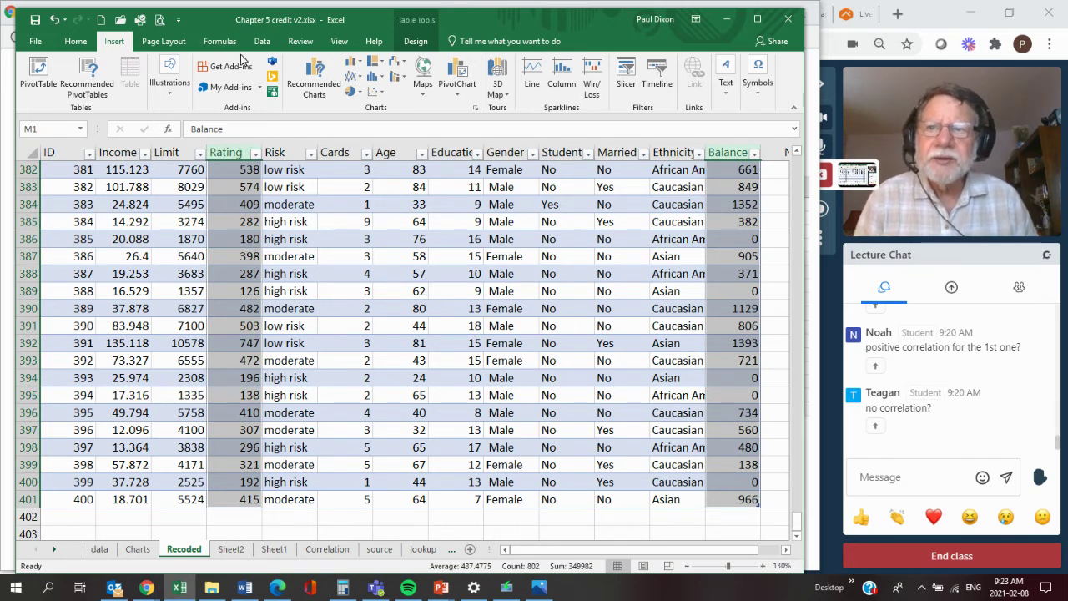
Try to run a Data Analysis correlation on the separate ranges D2:D401 and M2:M401, with labels in first row and new worksheet output
left_click(263, 42)
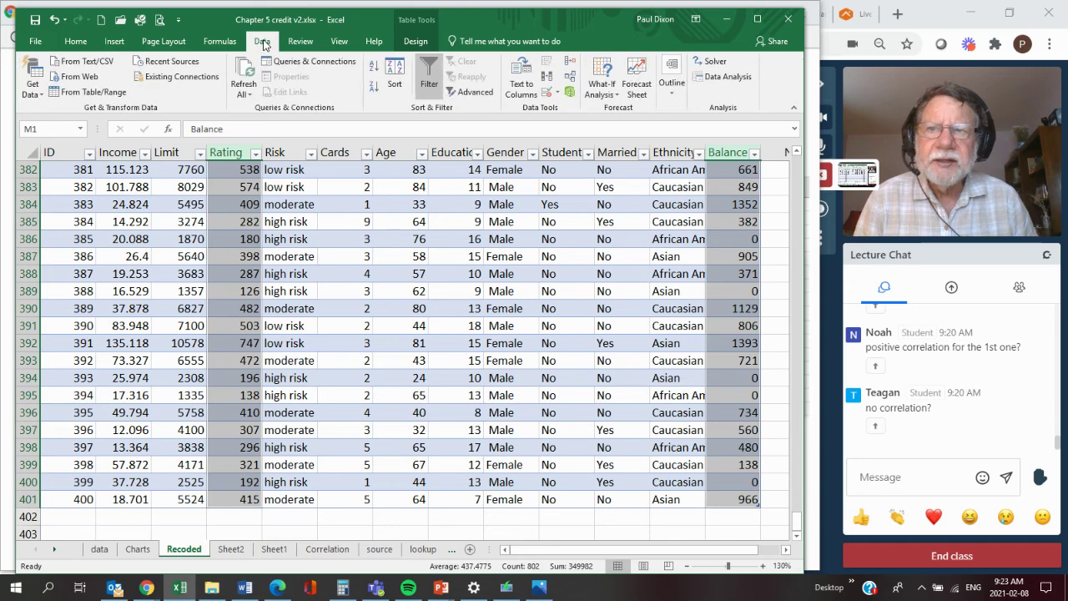
left_click(729, 76)
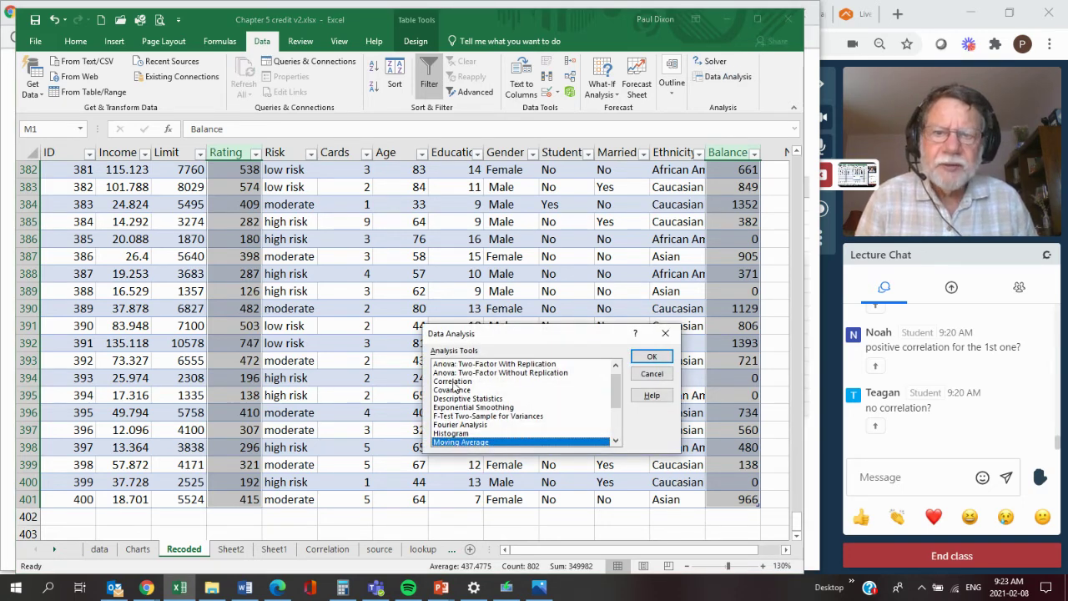
left_click(454, 382)
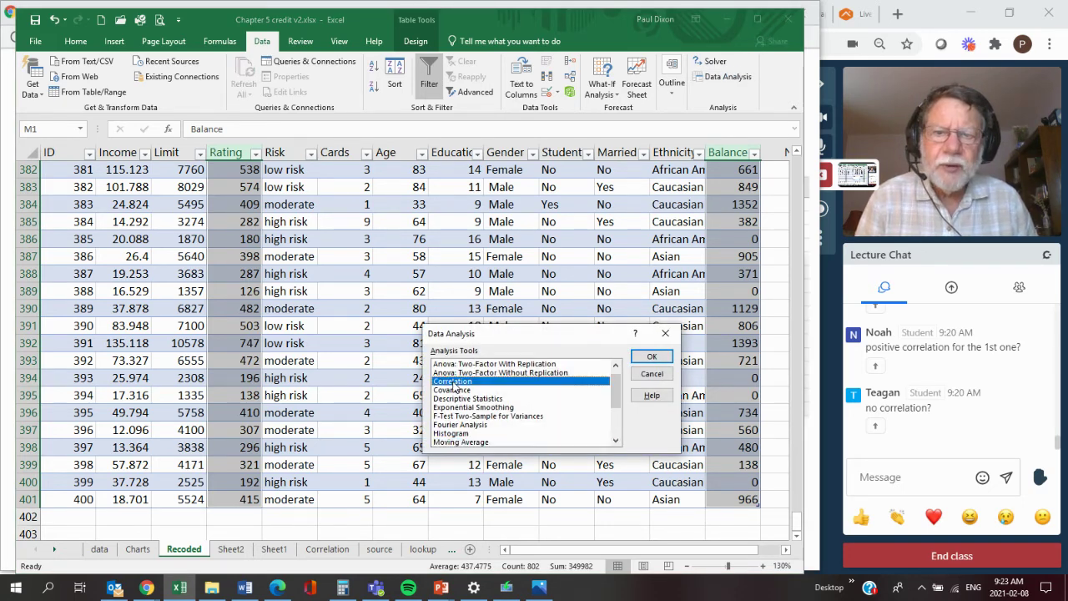
left_click(652, 359)
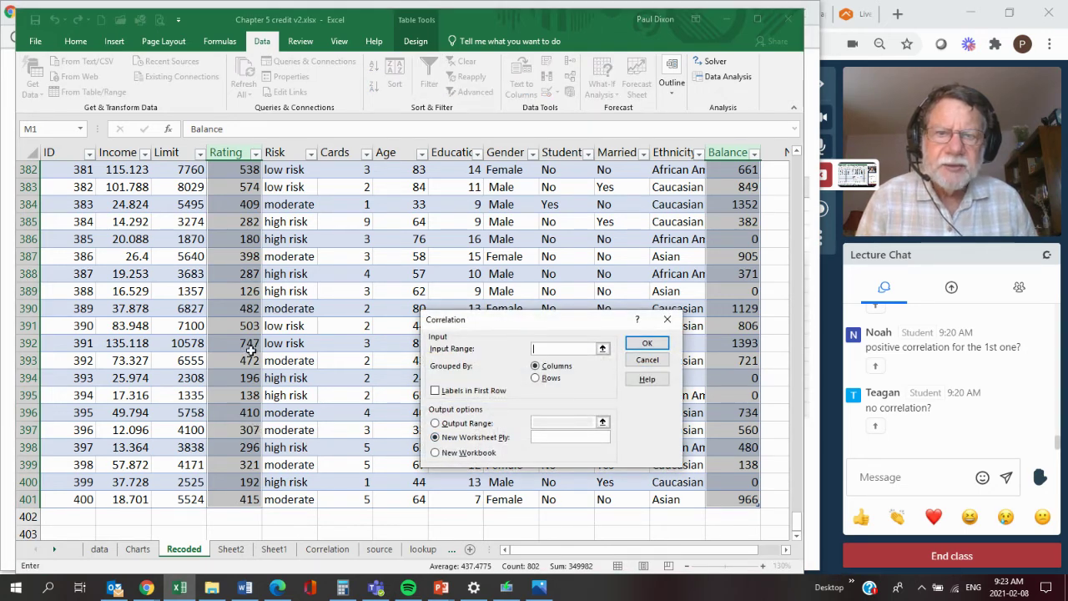
left_click(239, 152)
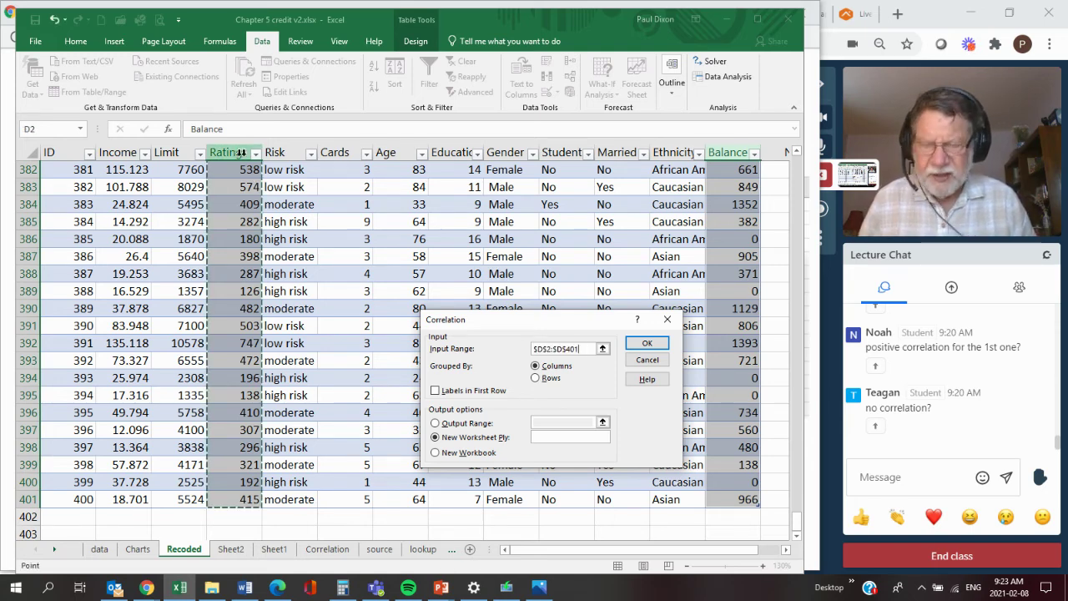
left_click(738, 151)
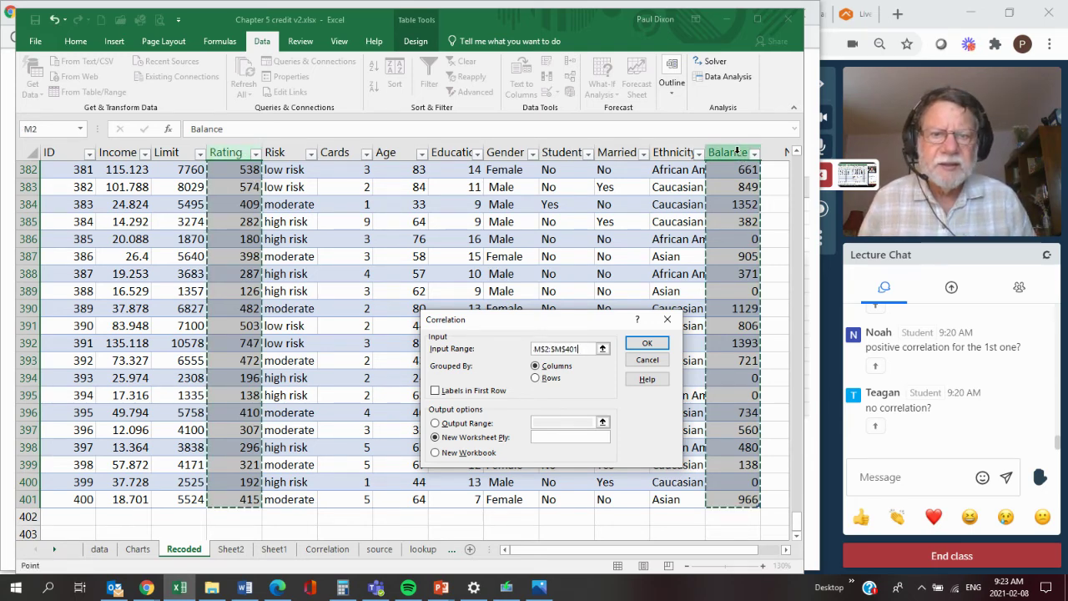
left_click(435, 392)
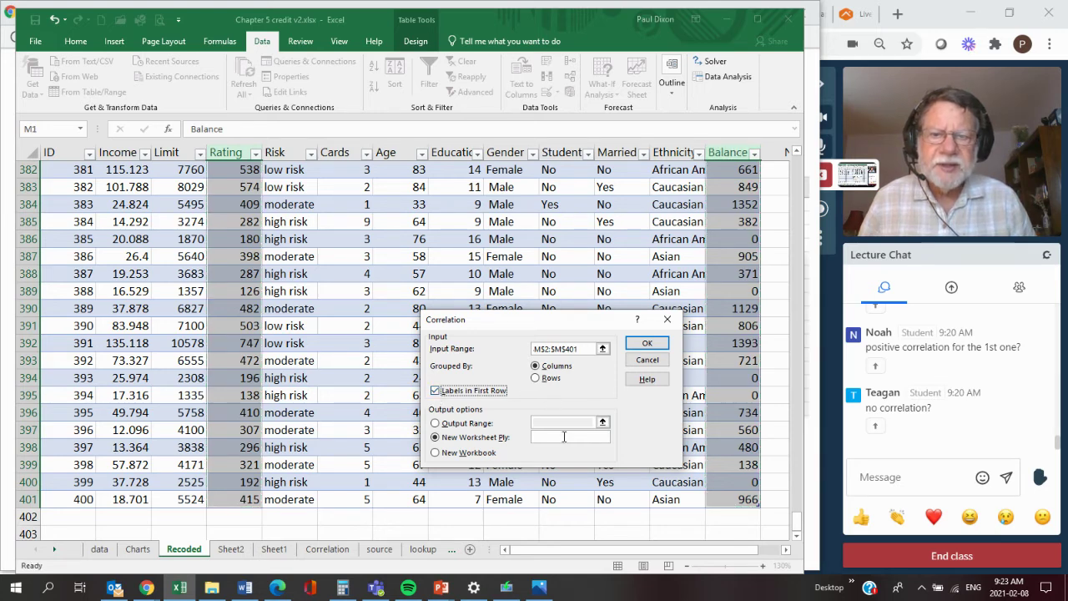
left_click(649, 345)
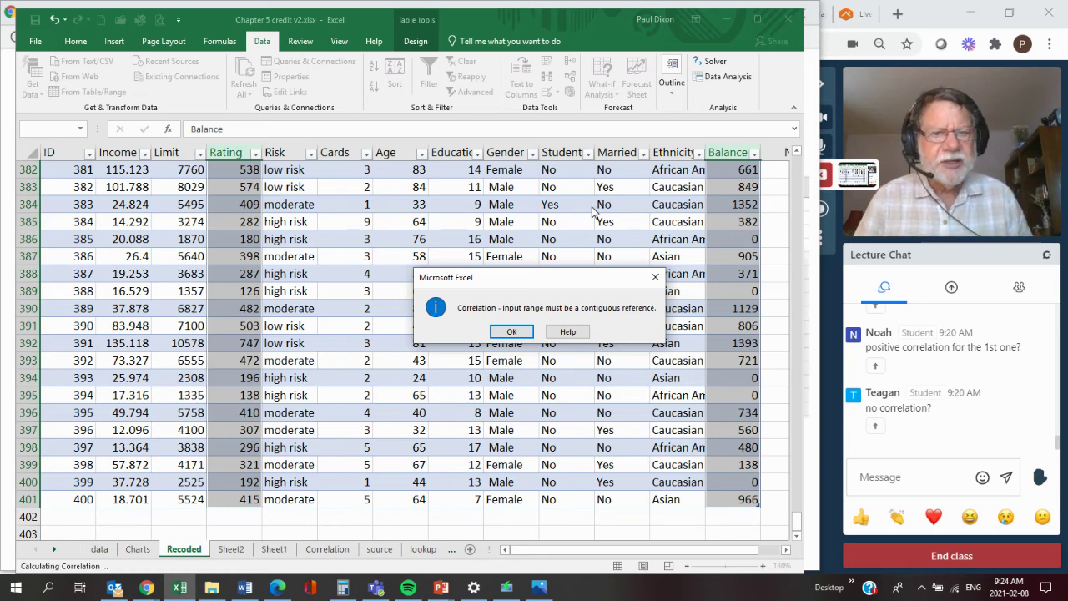
left_click(502, 332)
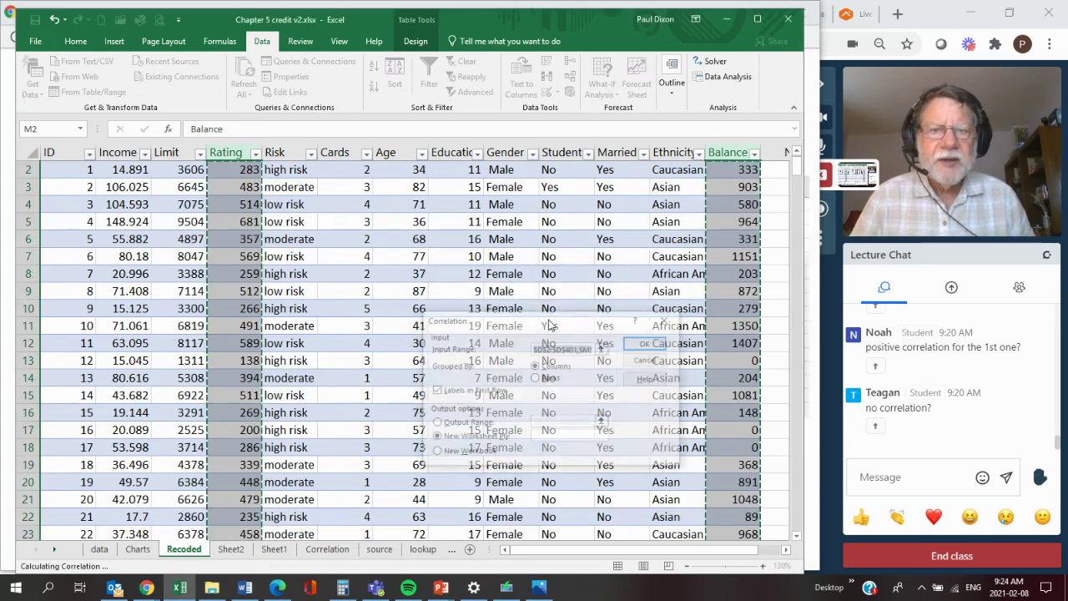
left_click(657, 359)
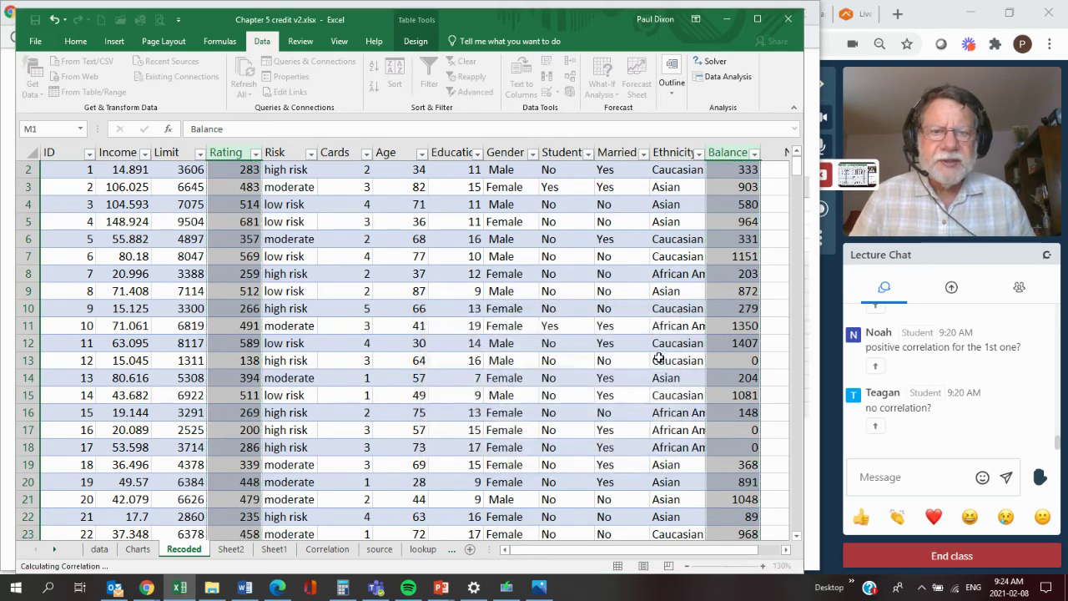
left_click(660, 376)
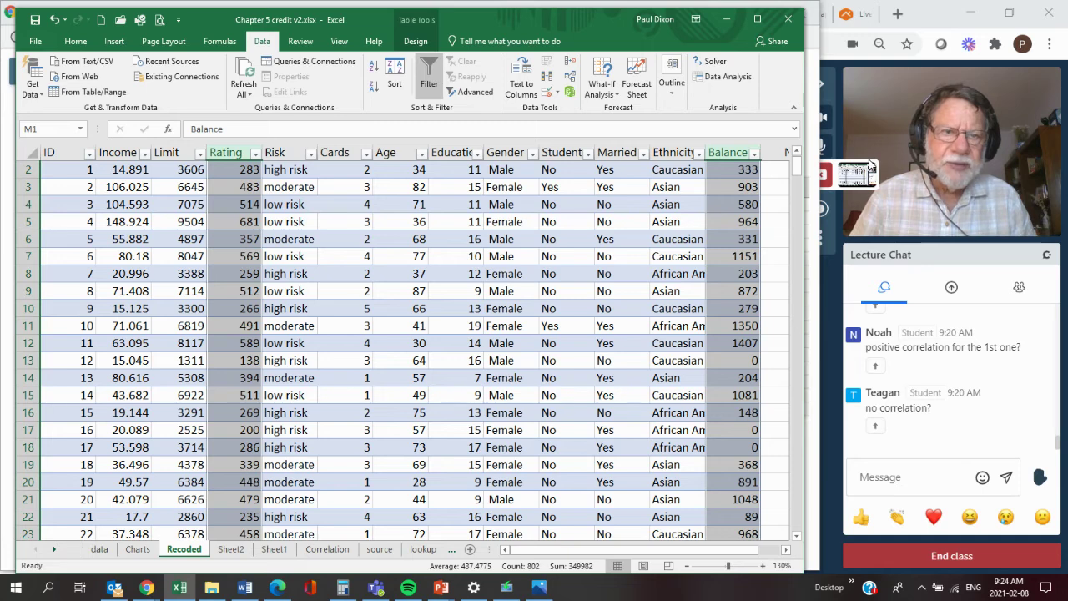
Clear the existing correlation matrix in J1:R9 on the Correlation sheet
left_click(327, 550)
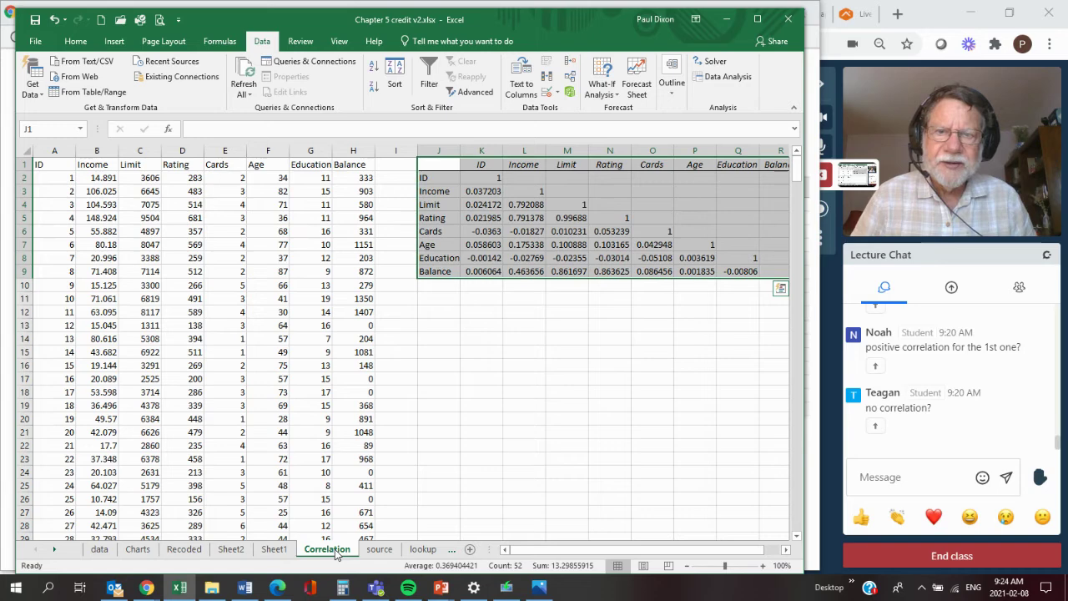
left_click(444, 273)
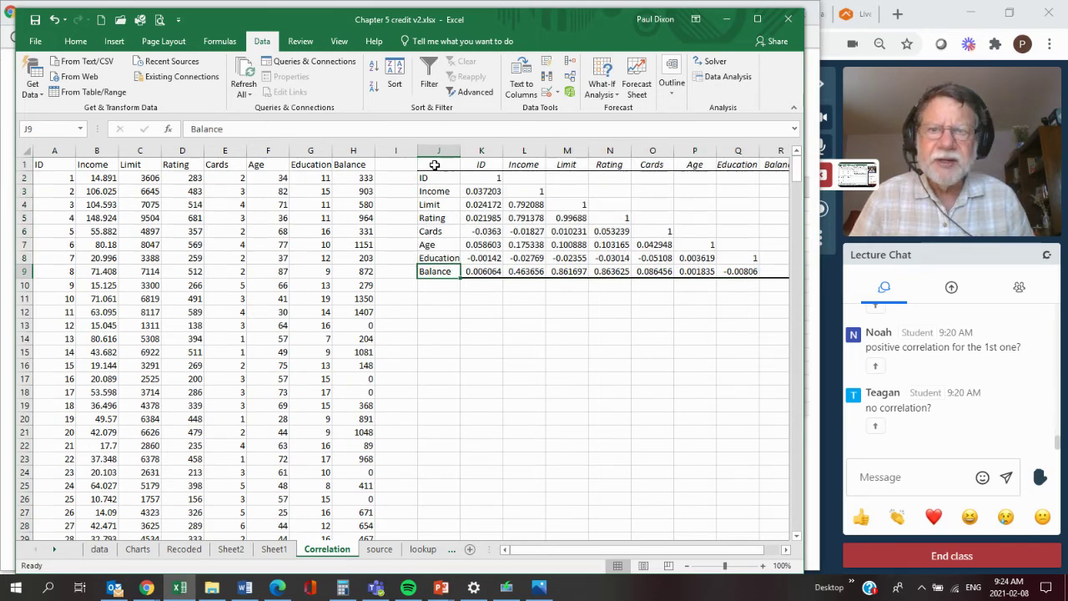
left_click_drag(434, 164, 773, 271)
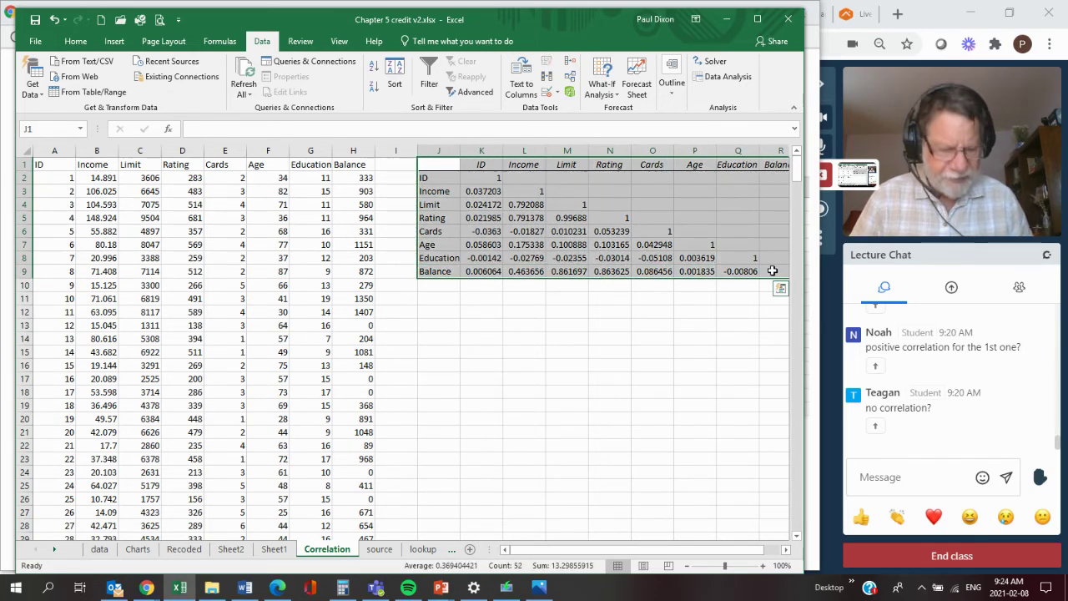
key("Delete")
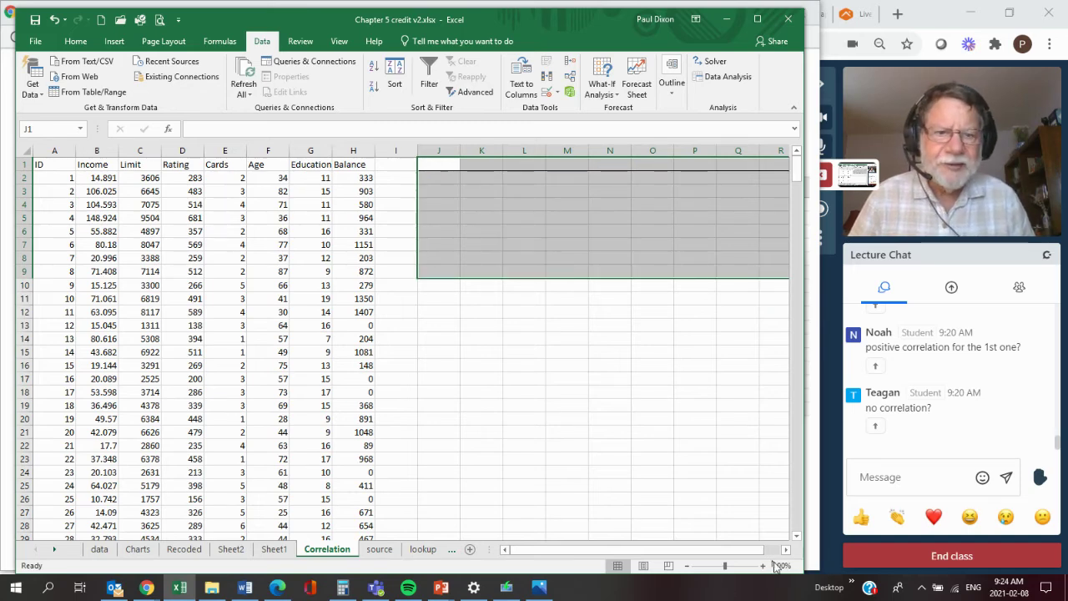
Start a Data Analysis correlation on the Correlation sheet with the input range A1:H401
left_click(762, 566)
left_click(762, 566)
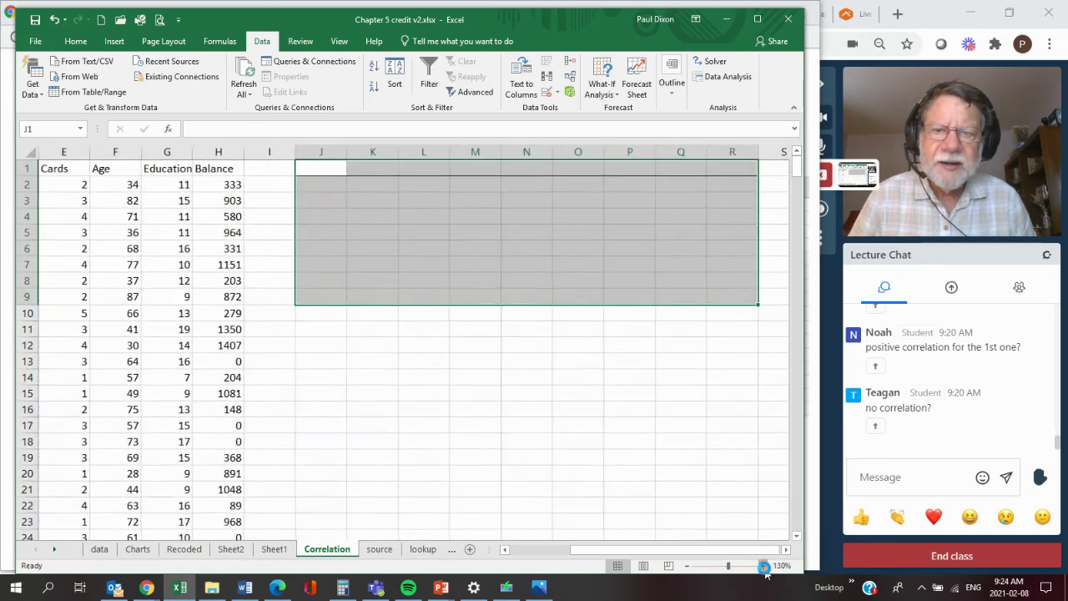
left_click(762, 566)
left_click(762, 566)
left_click_drag(712, 556, 622, 556)
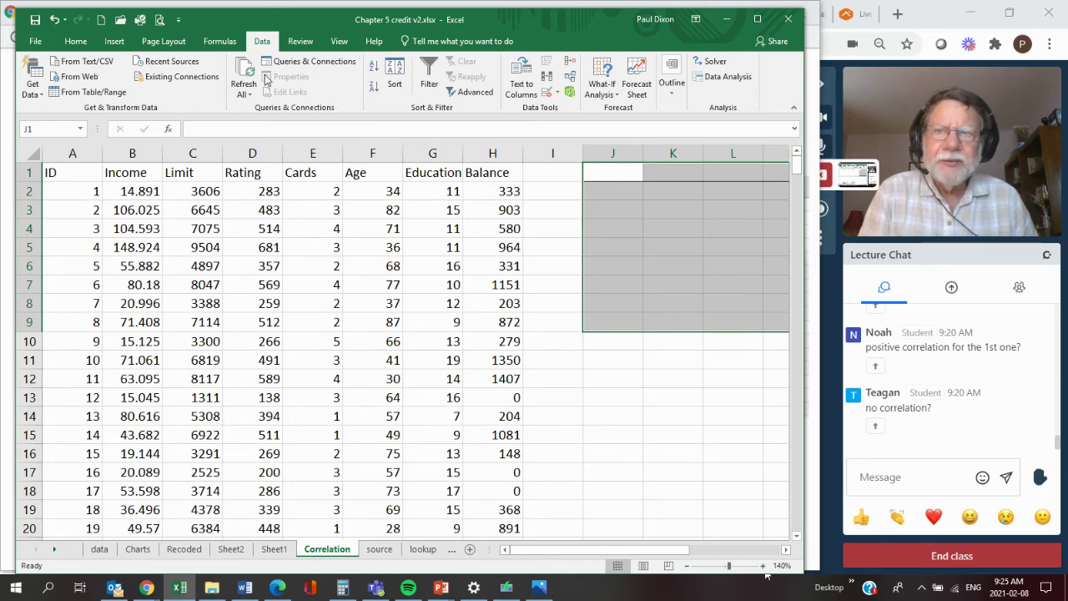
left_click(724, 78)
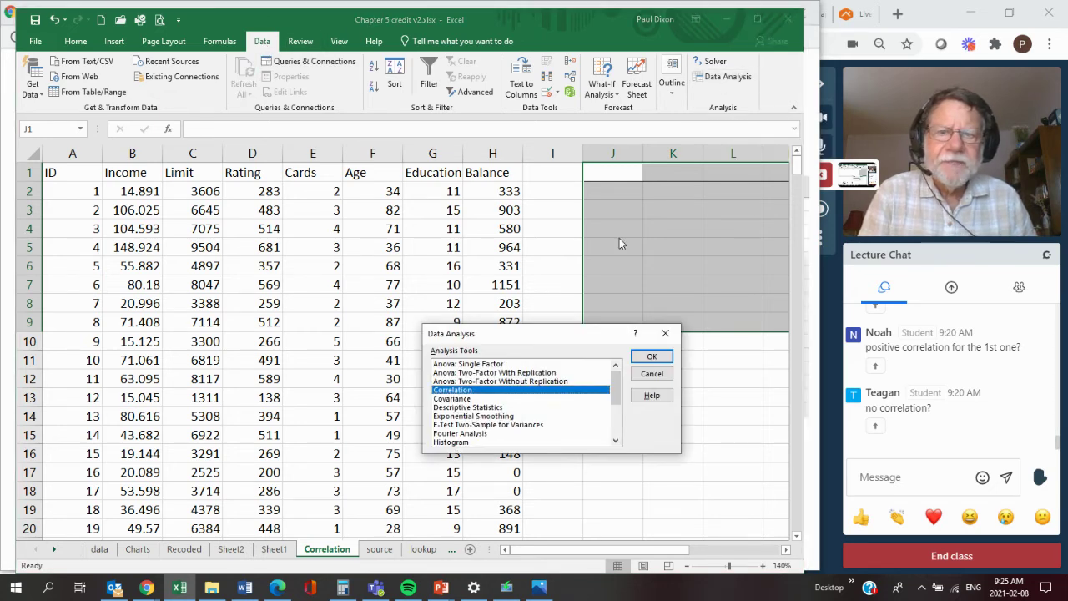
left_click(652, 357)
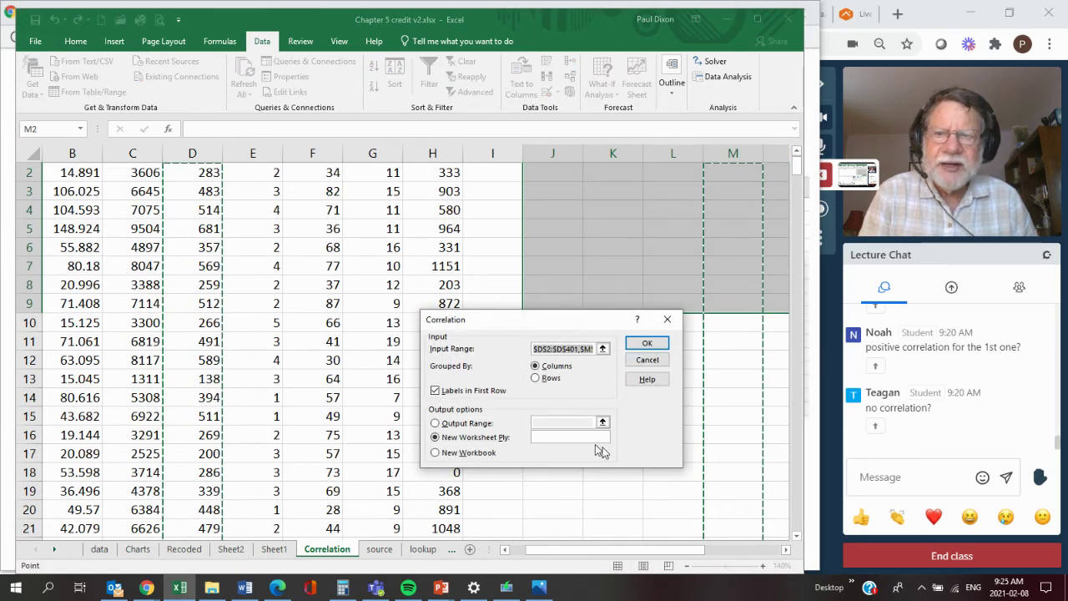
left_click_drag(634, 555, 620, 555)
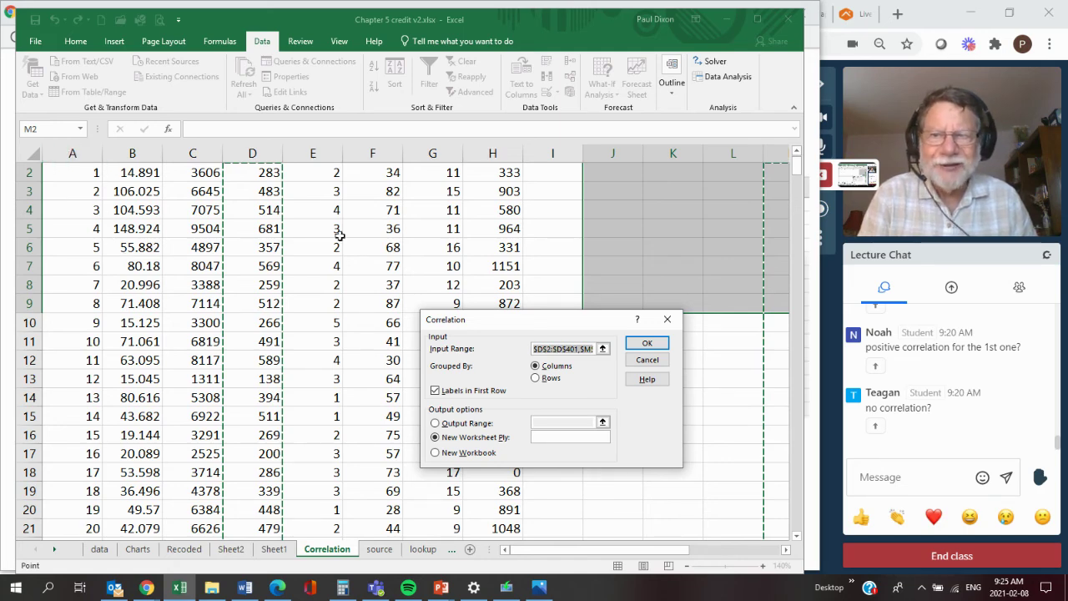
scroll(331, 315, "up", 1)
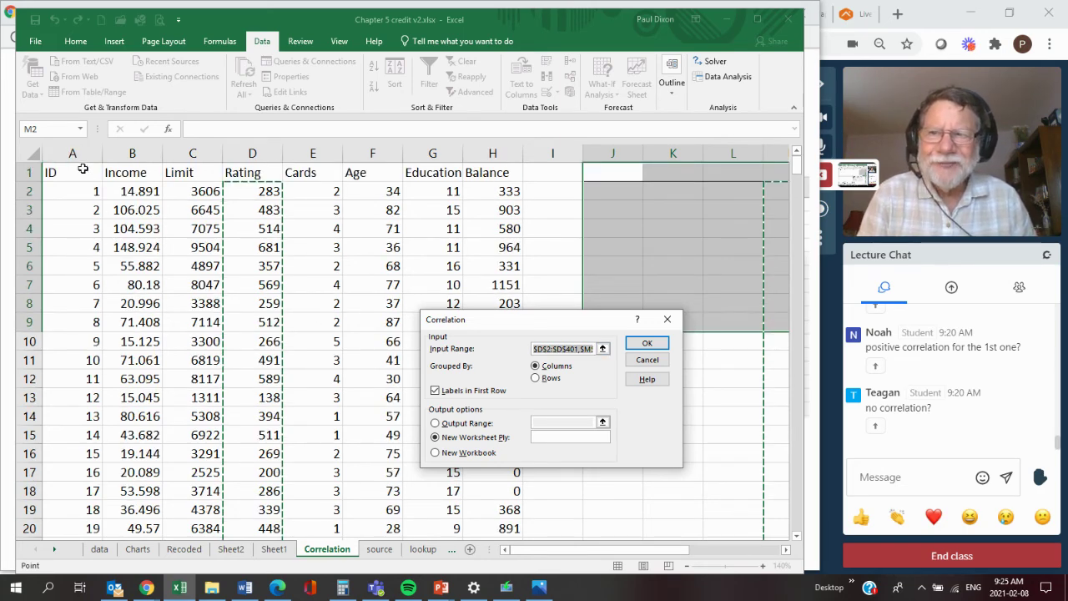
left_click_drag(69, 171, 478, 485)
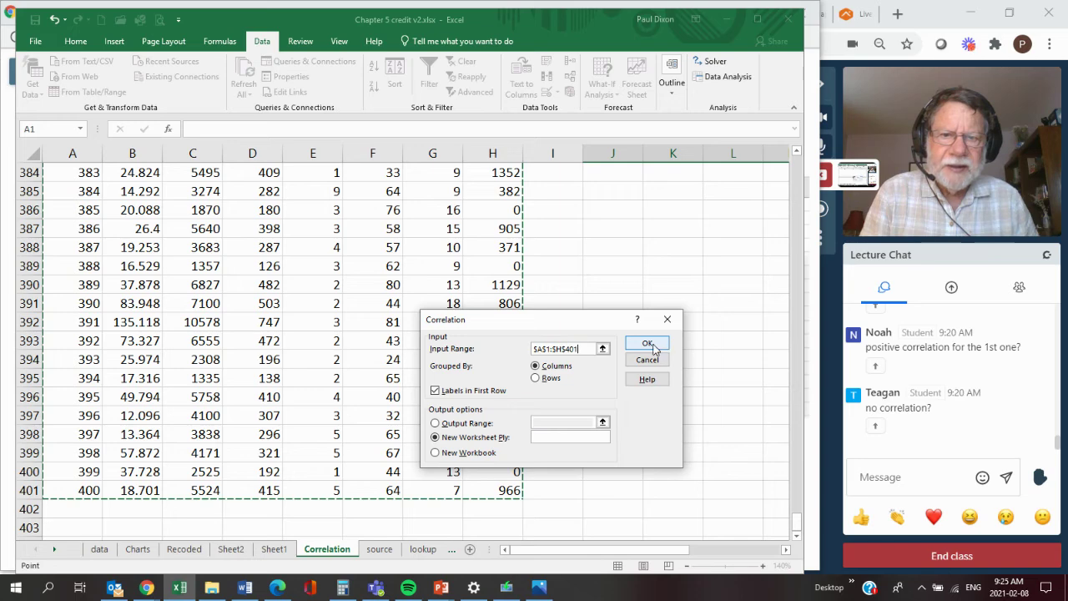
Generate the correlation matrix in the same sheet with output range J1, grouped by columns with labels in the first row
left_click(438, 426)
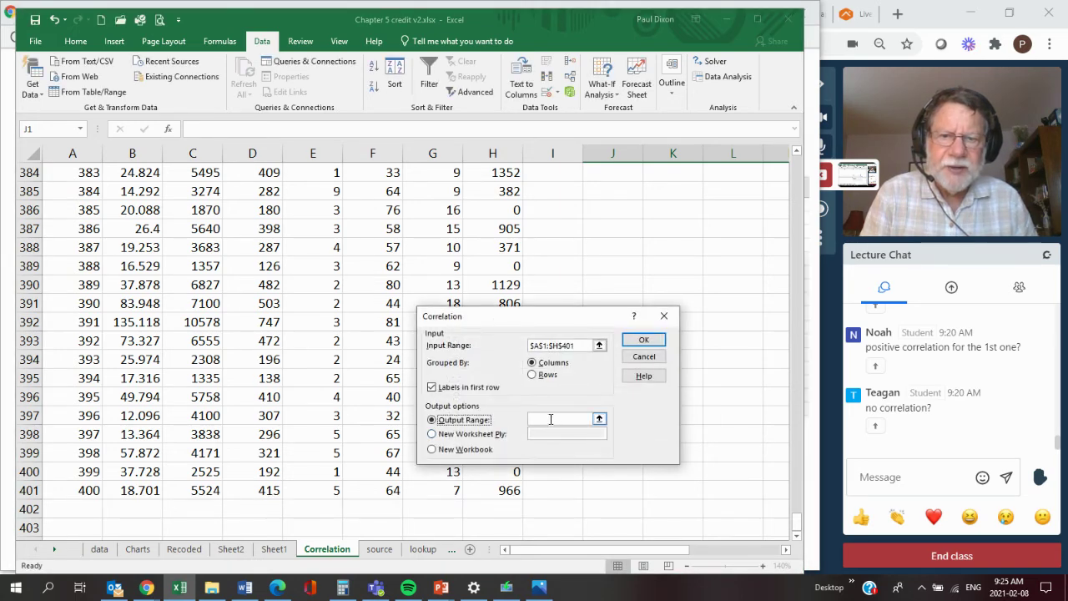
left_click(551, 419)
type("j")
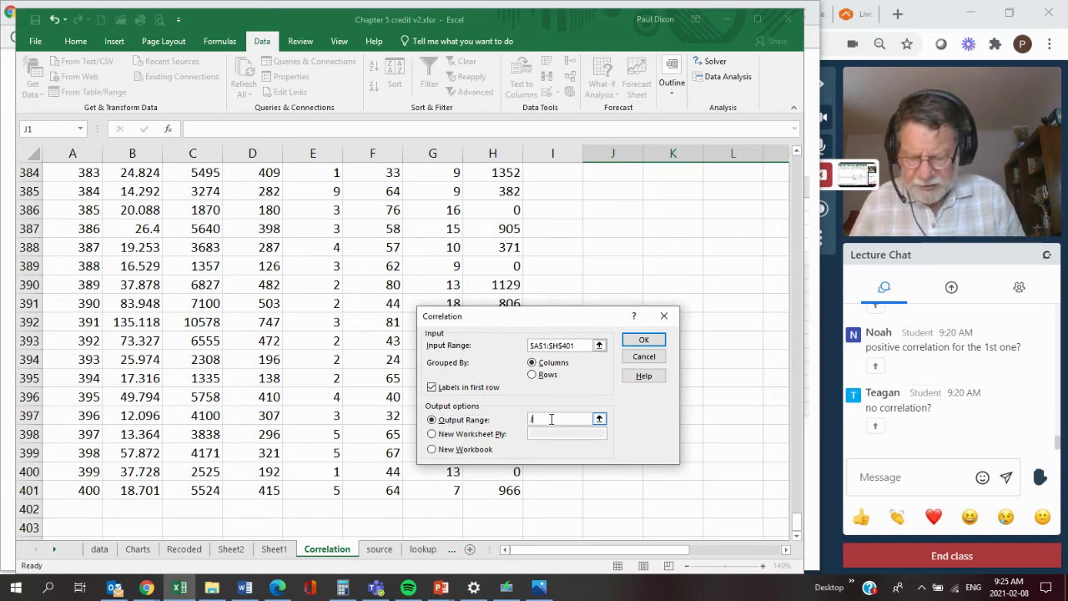
type("1")
key("Return")
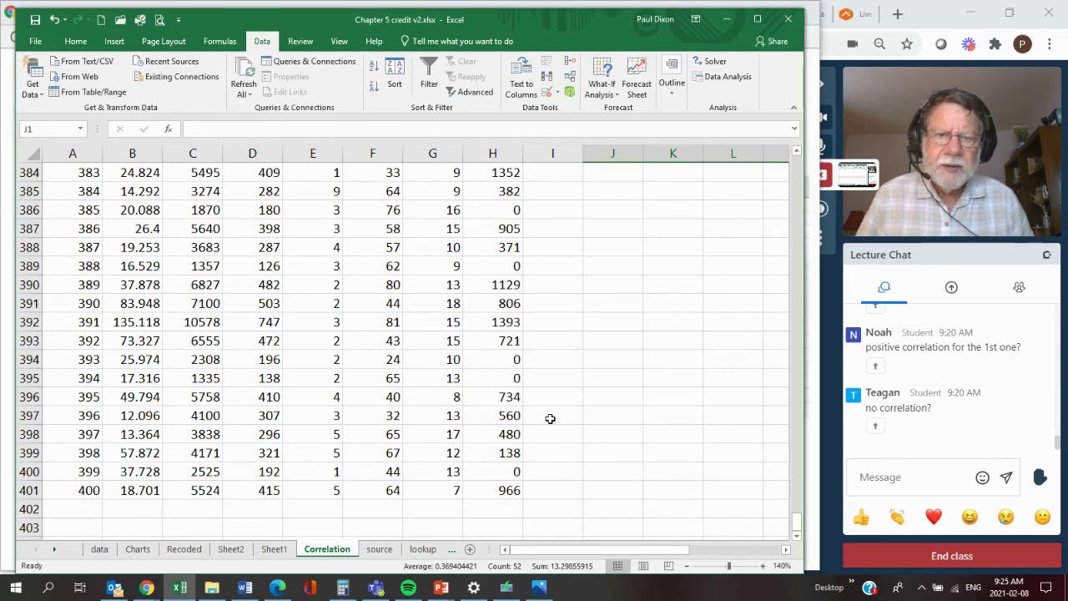
Examine the new correlation matrix, including the Income–Rating and Limit–Rating coefficients and the blank cells above the diagonal
left_click_drag(797, 524, 822, 162)
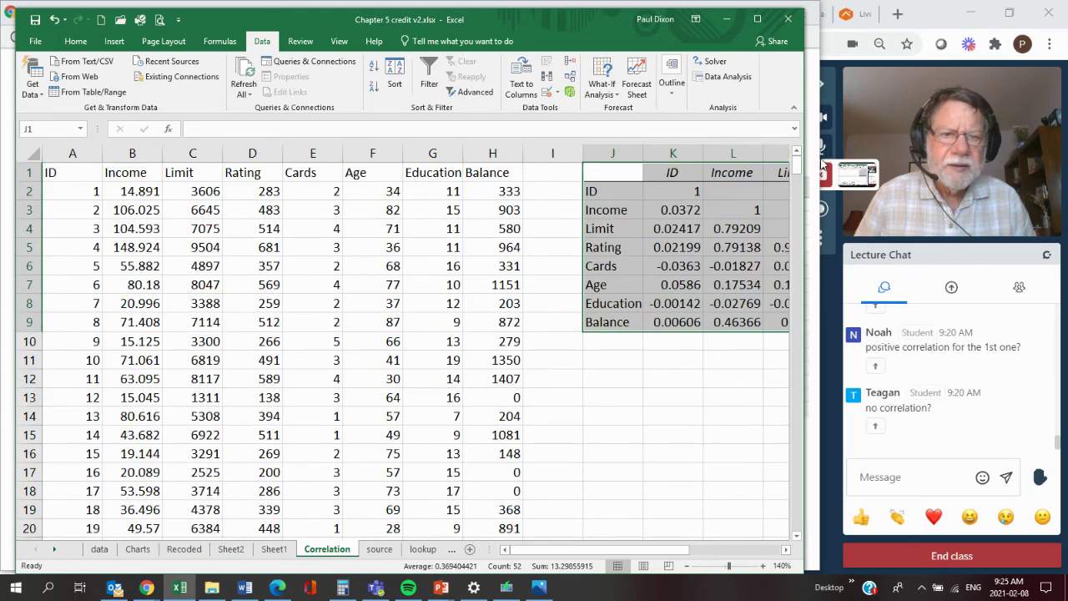
left_click_drag(627, 554, 740, 548)
left_click(613, 409)
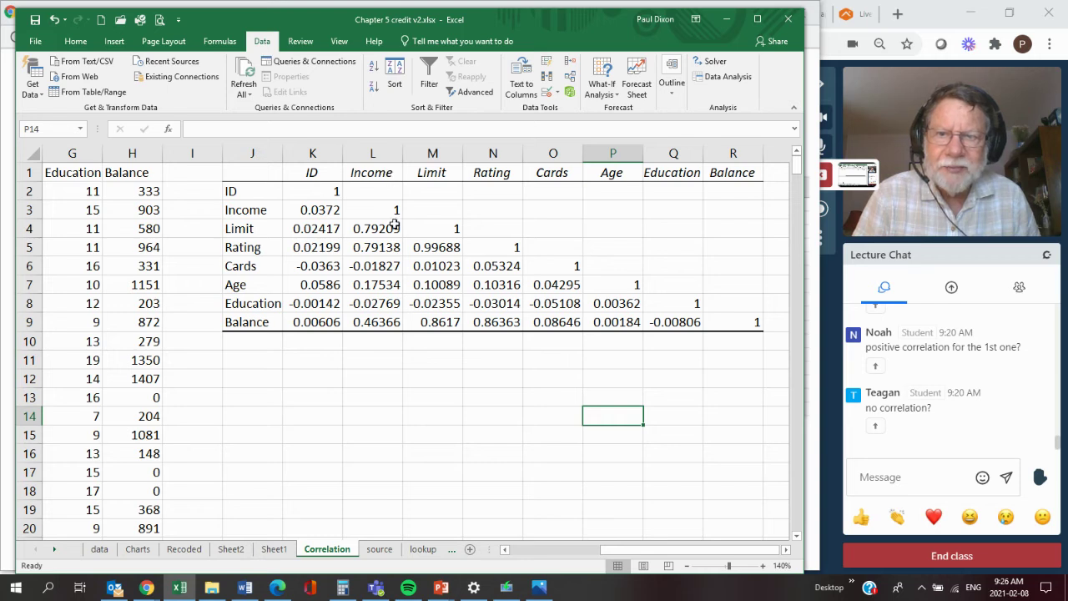
left_click(375, 249)
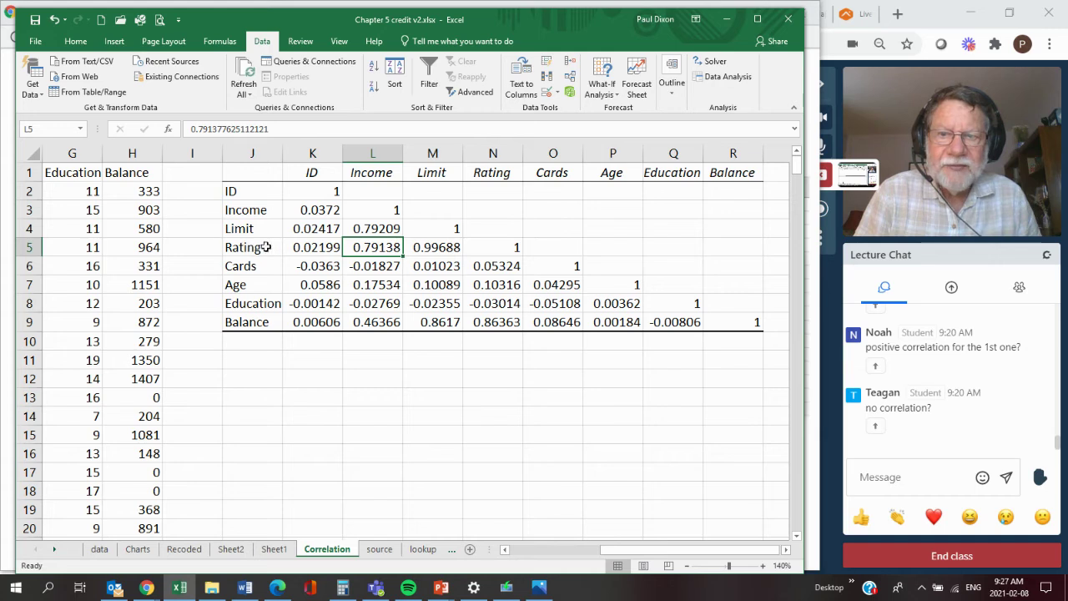
left_click(431, 248)
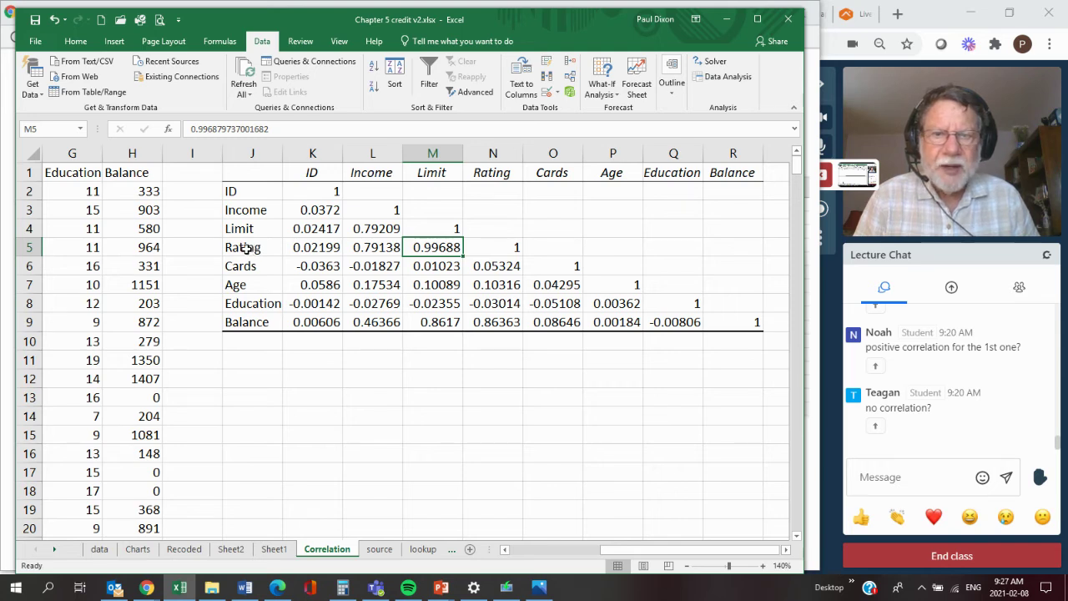
left_click(448, 211)
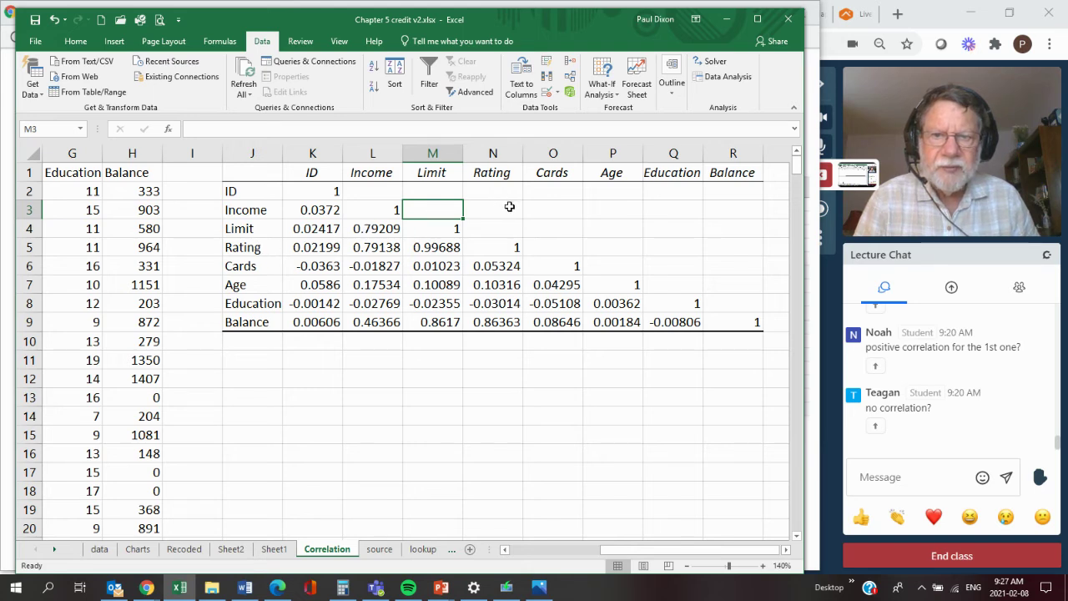
left_click(507, 232)
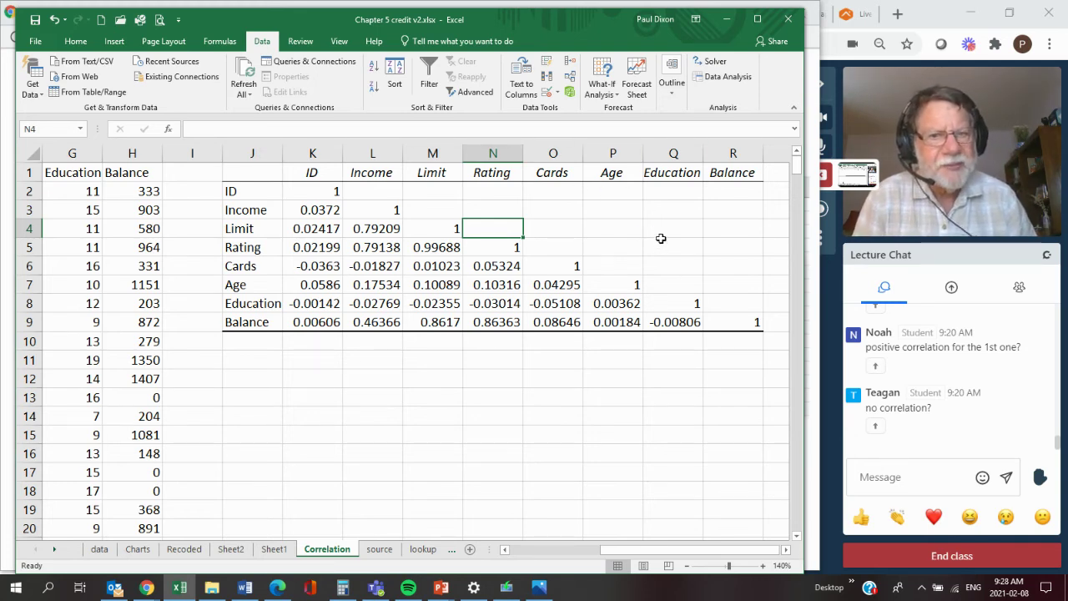
left_click(443, 248)
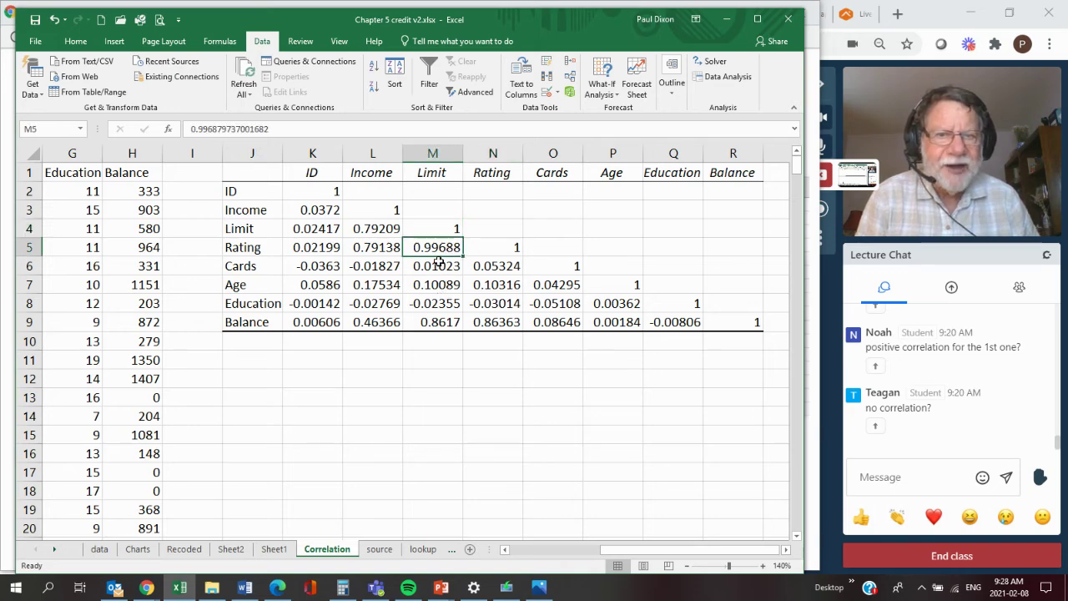
Insert the recommended scatter chart for the Limit and Rating columns and enlarge it over the data
left_click_drag(607, 549, 546, 553)
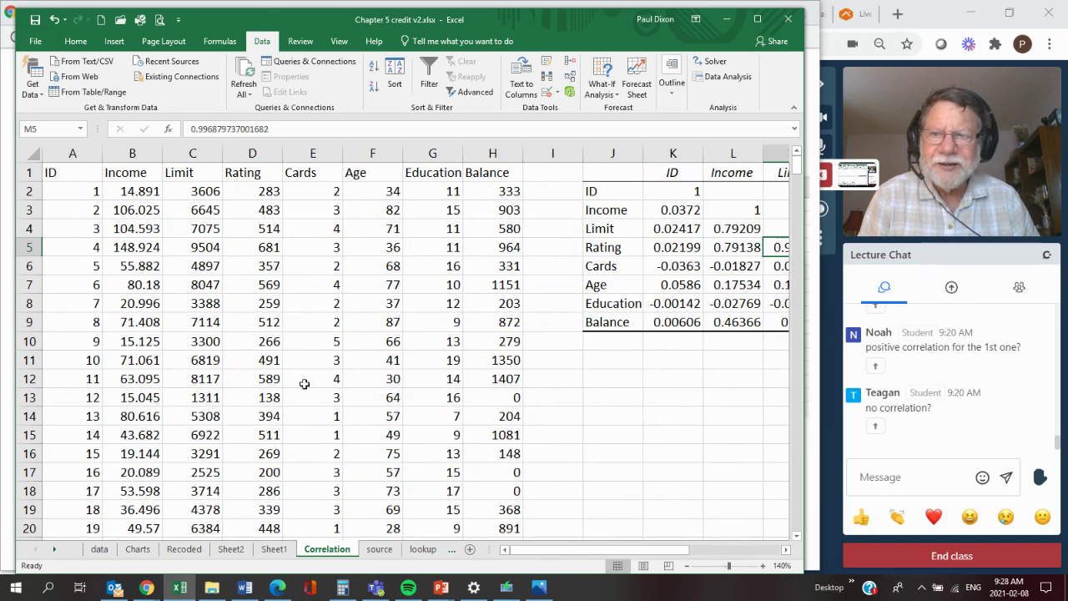
left_click_drag(192, 154, 252, 153)
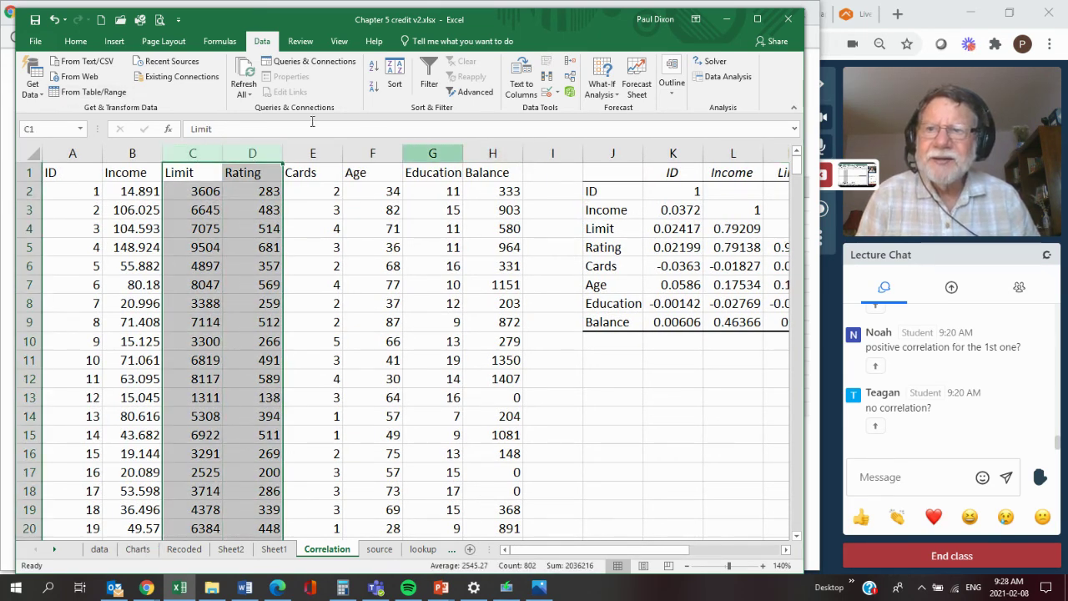
left_click(115, 42)
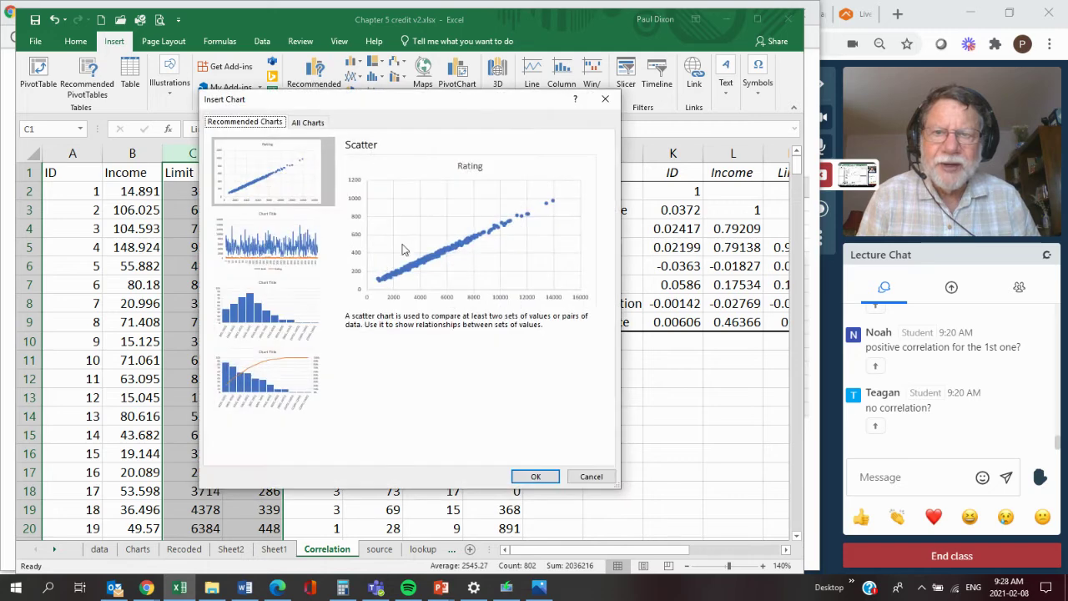
left_click(536, 472)
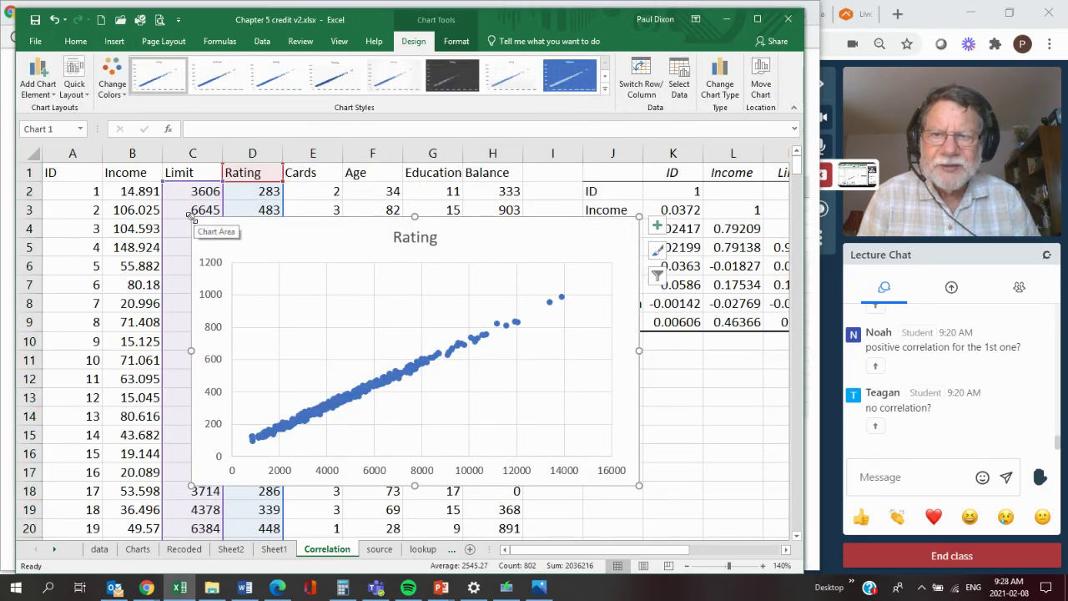
left_click_drag(194, 220, 159, 167)
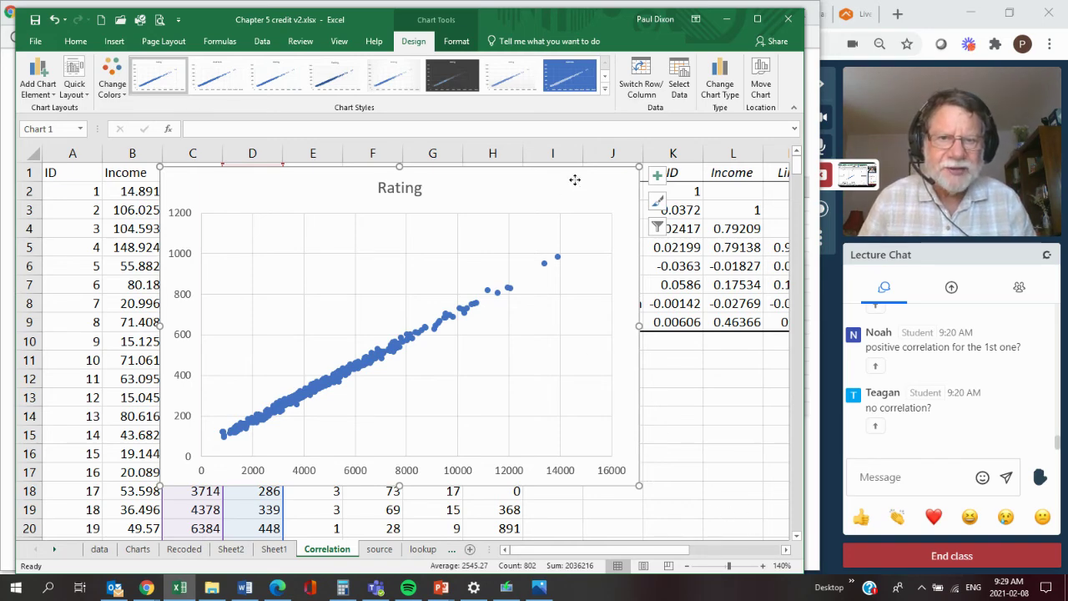
Delete the Rating scatter chart from the Correlation sheet
left_click_drag(580, 184, 785, 276)
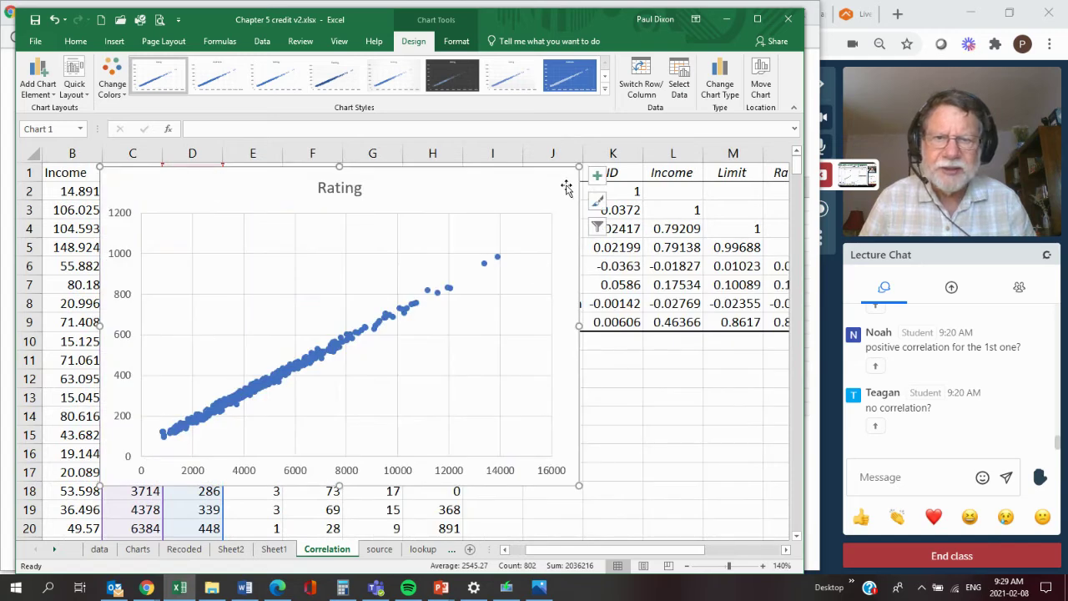
key("Delete")
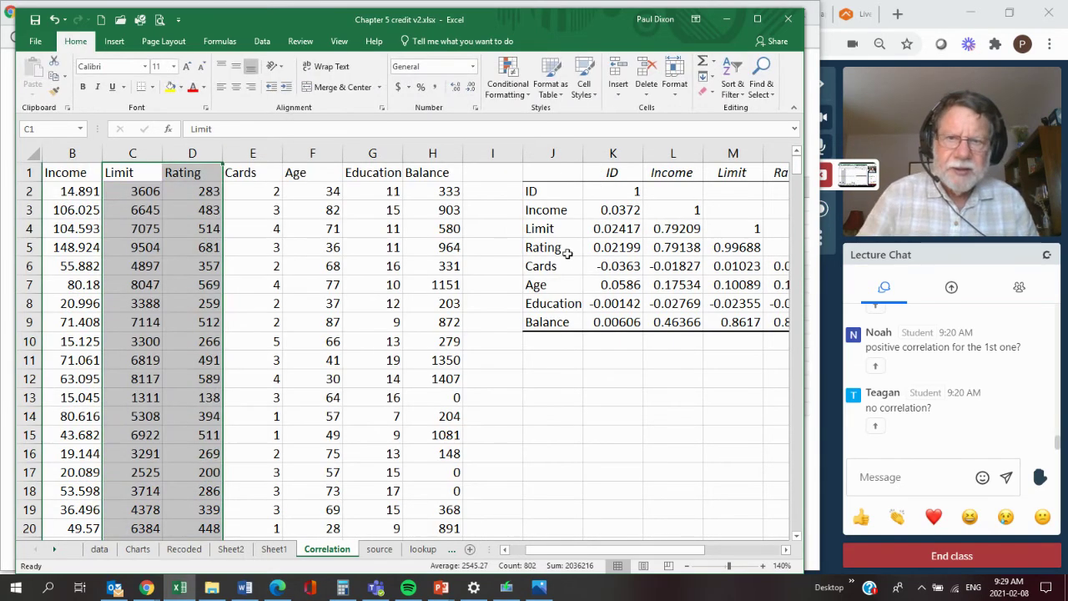
Look through the data rows of the Correlation sheet for blank values and return to the first row
left_click_drag(607, 557, 551, 558)
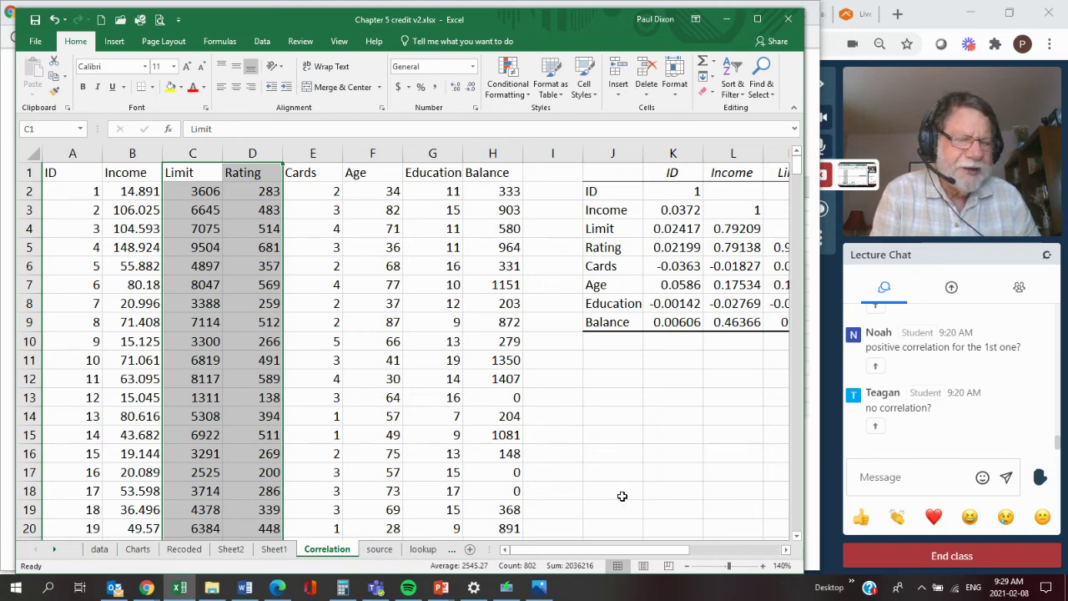
scroll(167, 430, "down", 6)
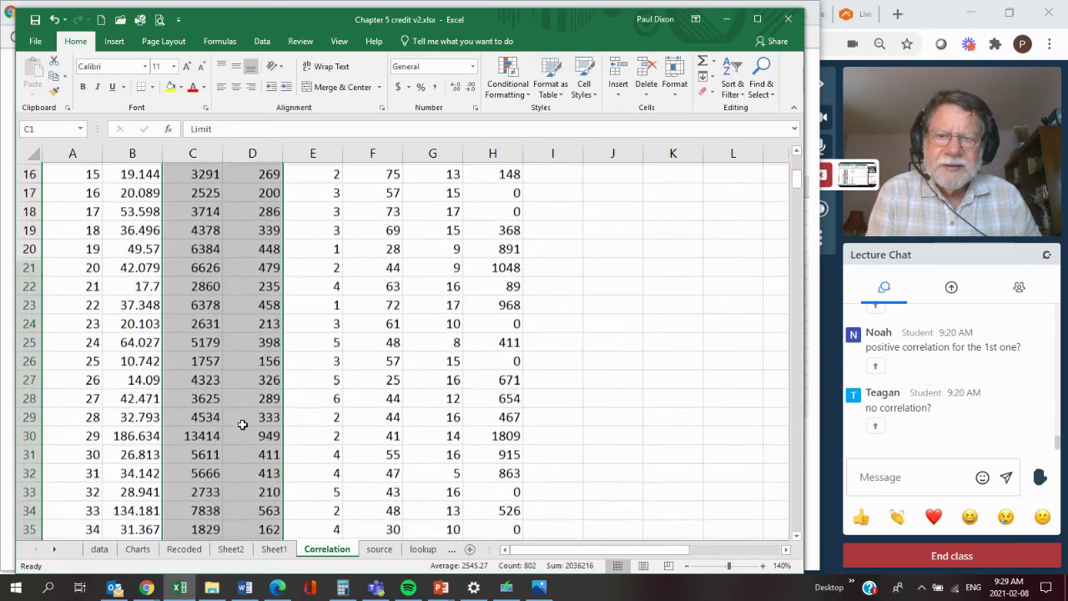
scroll(242, 426, "down", 14)
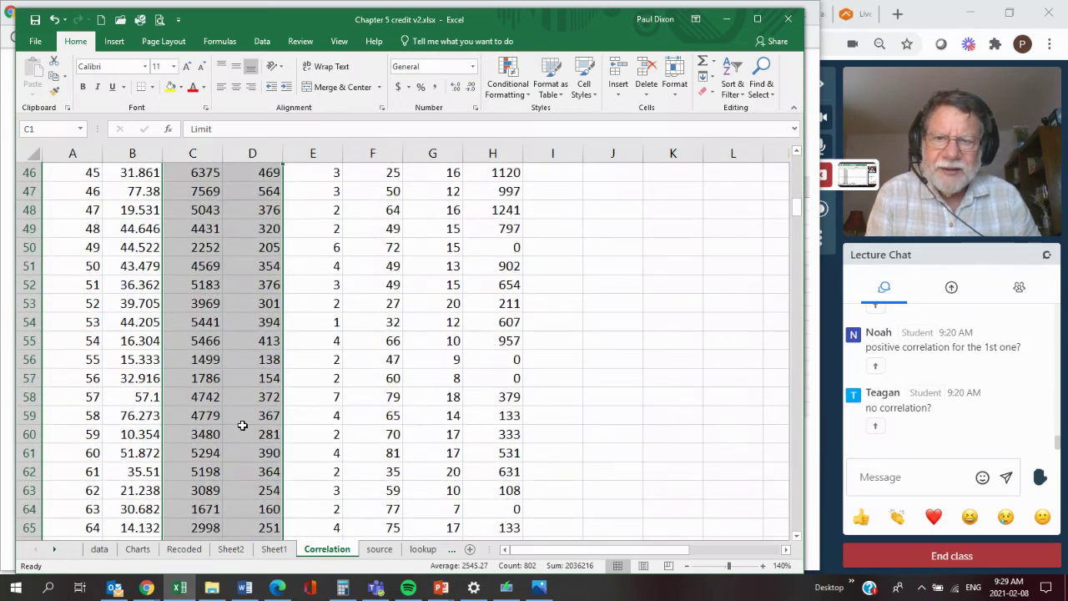
scroll(242, 426, "down", 10)
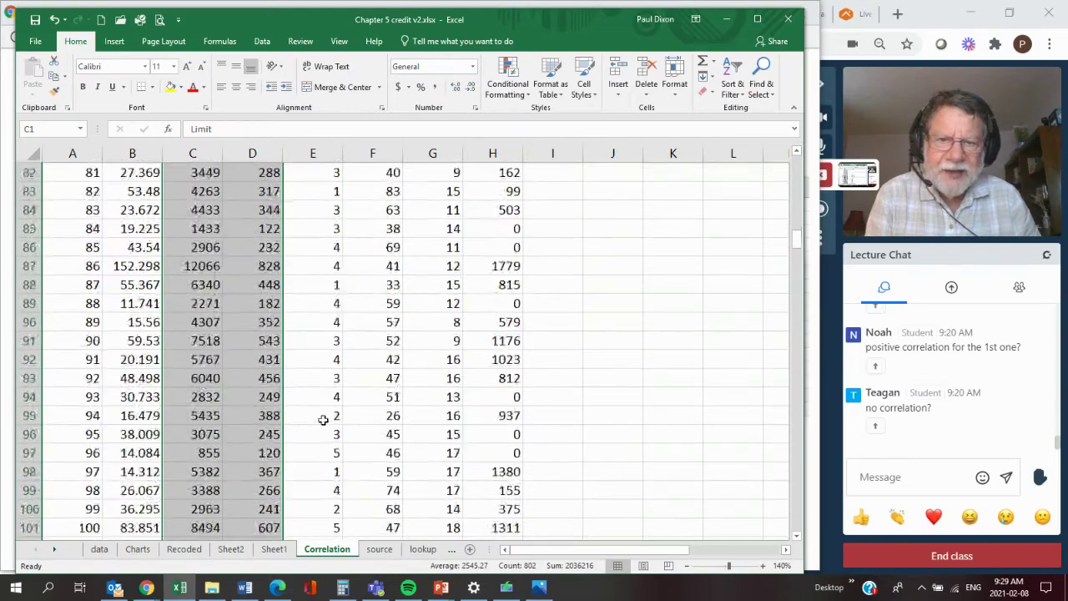
scroll(322, 421, "down", 10)
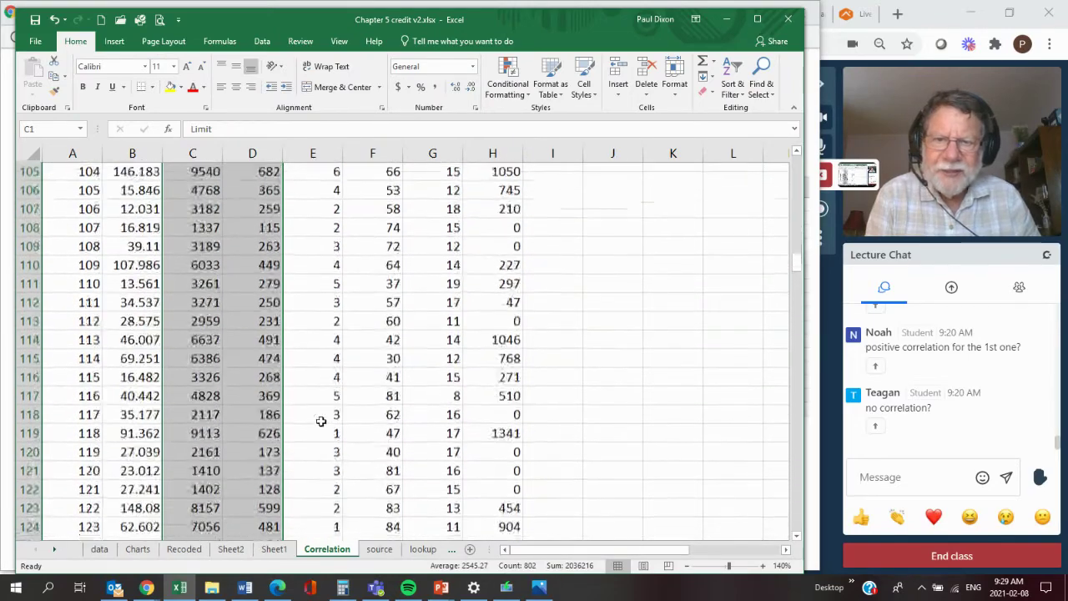
scroll(321, 422, "down", 8)
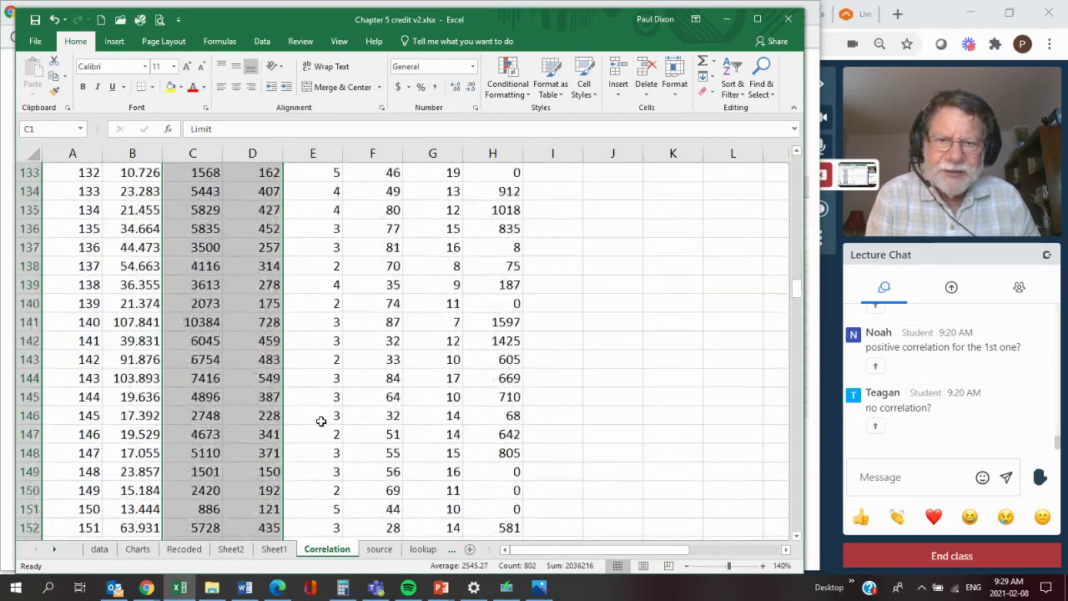
scroll(321, 422, "down", 13)
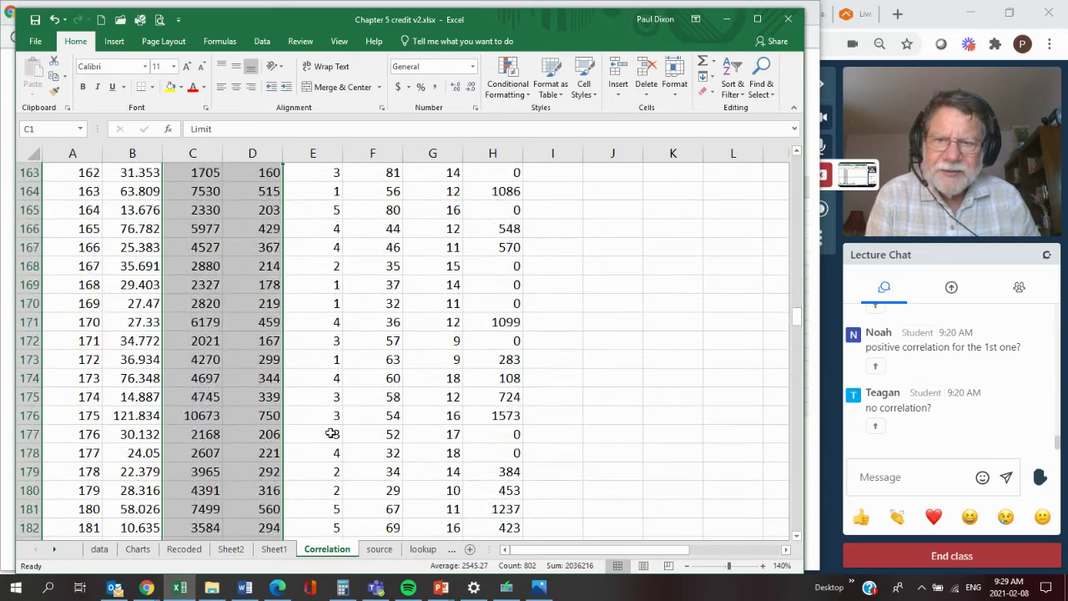
scroll(337, 432, "down", 16)
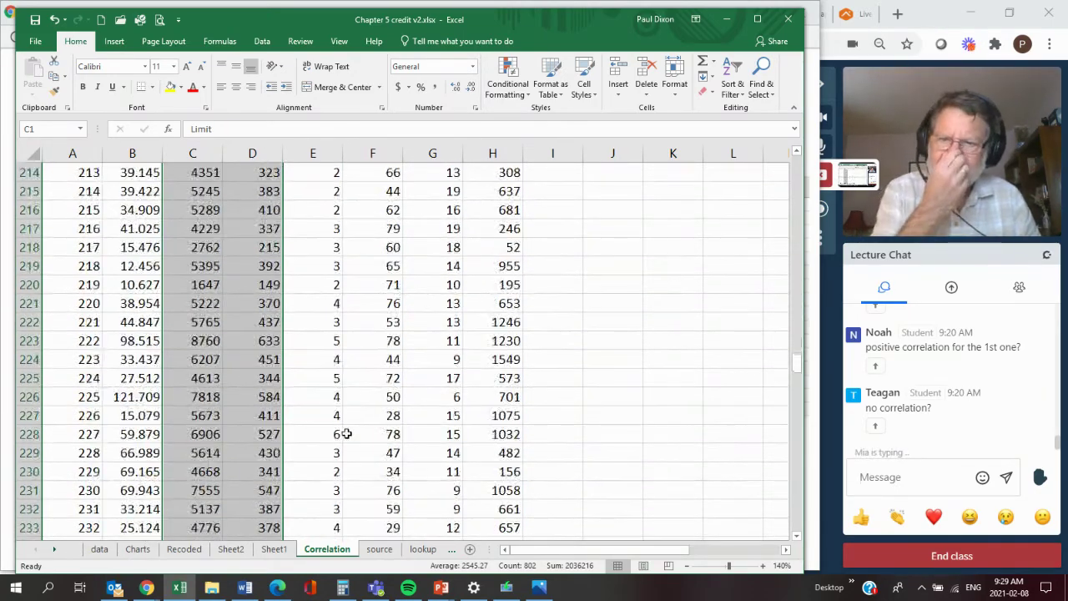
scroll(347, 430, "down", 5)
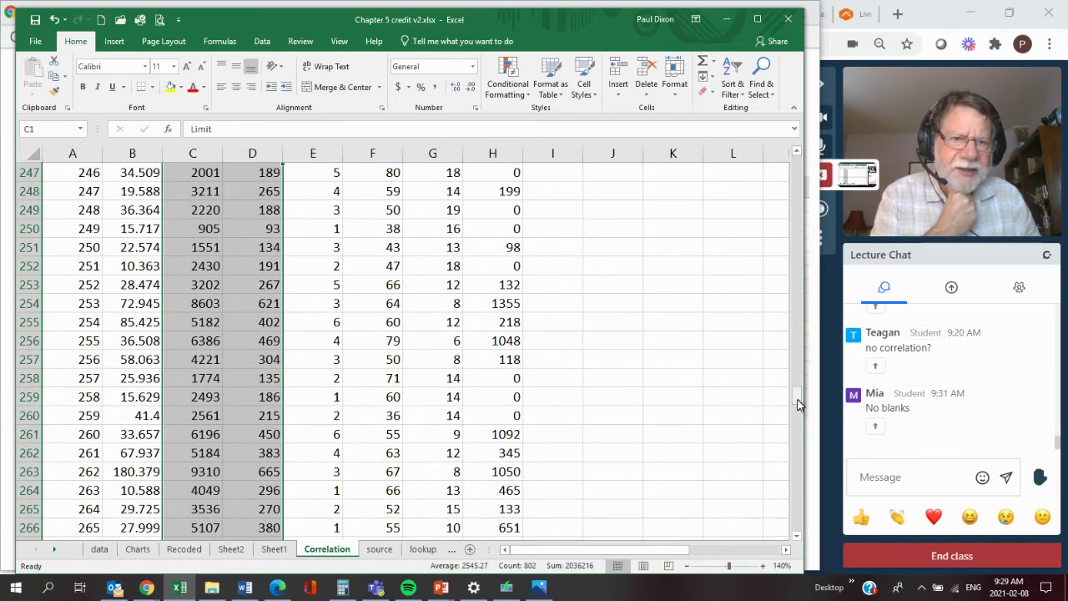
left_click_drag(799, 399, 799, 161)
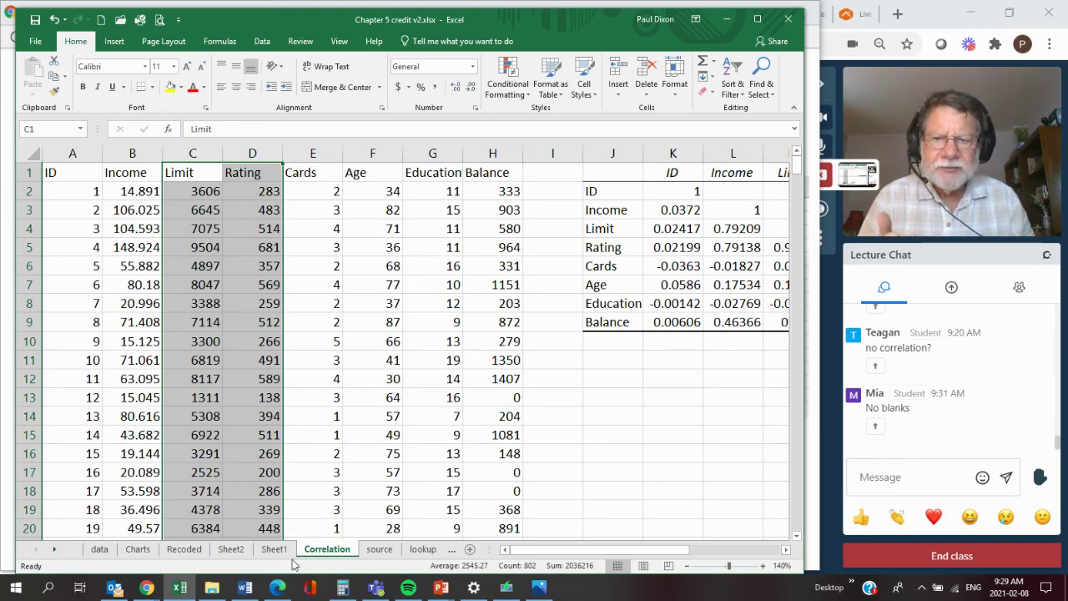
Switch to the slide show in Chrome and go back from slide 27 to slide 21 on variance and covariance
left_click(147, 589)
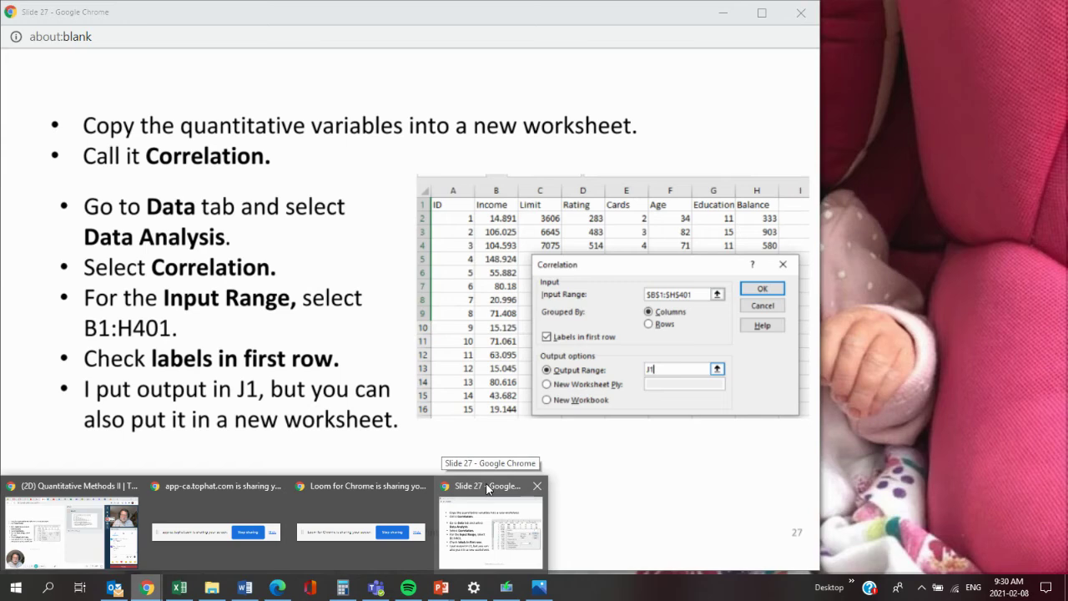
left_click(489, 488)
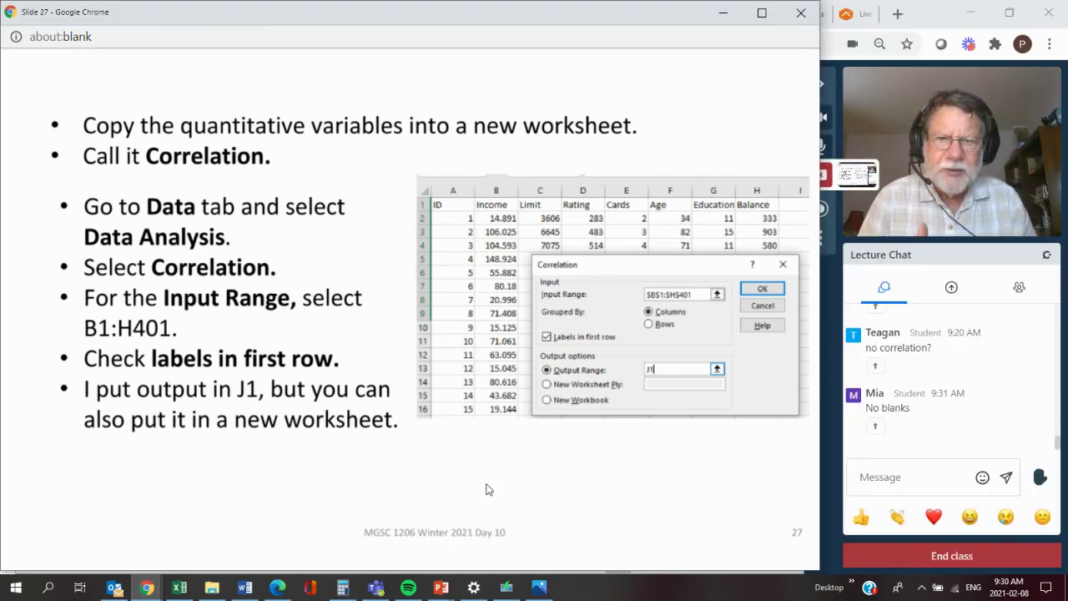
key("Left")
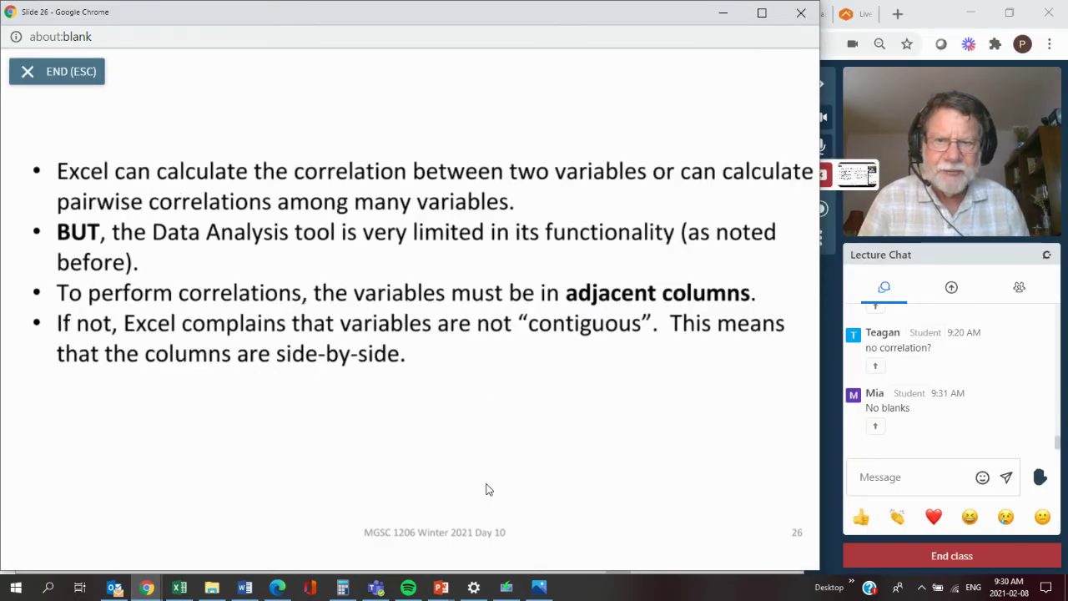
key("Left")
key("Left")
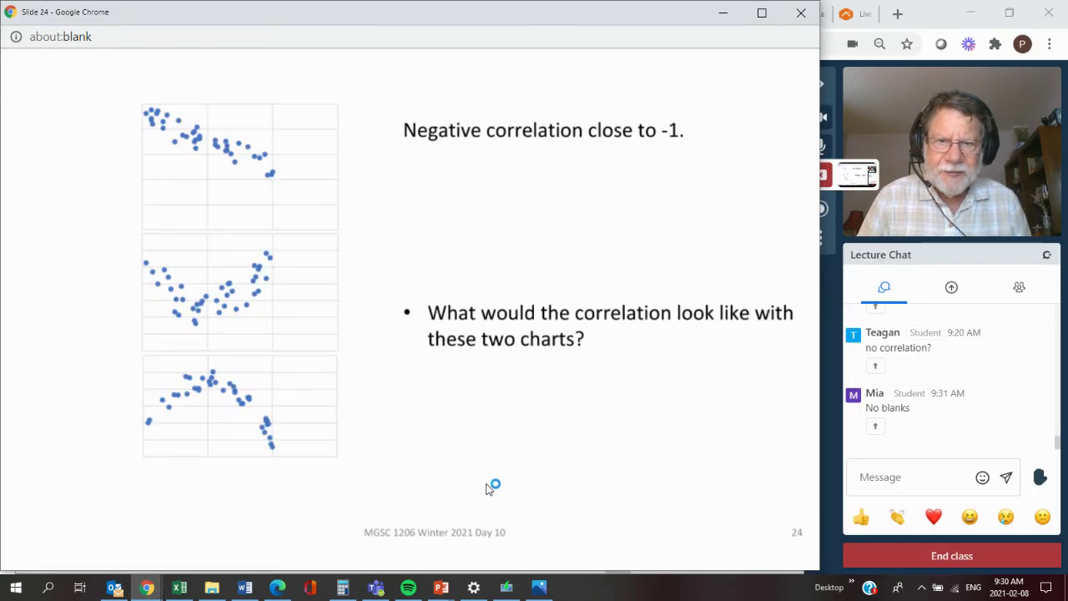
key("Left")
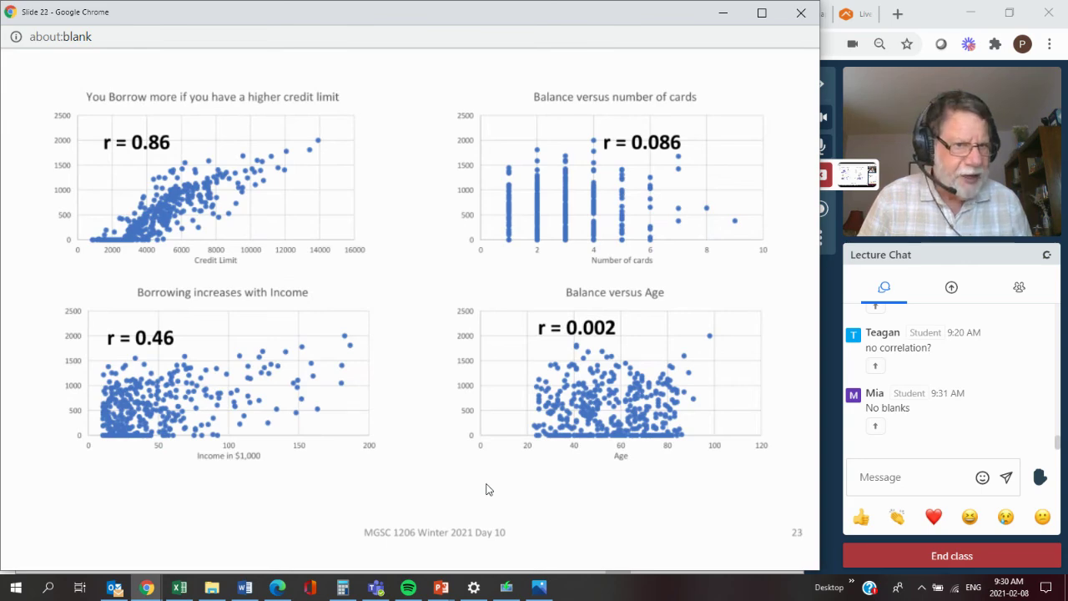
key("Left")
key("Left")
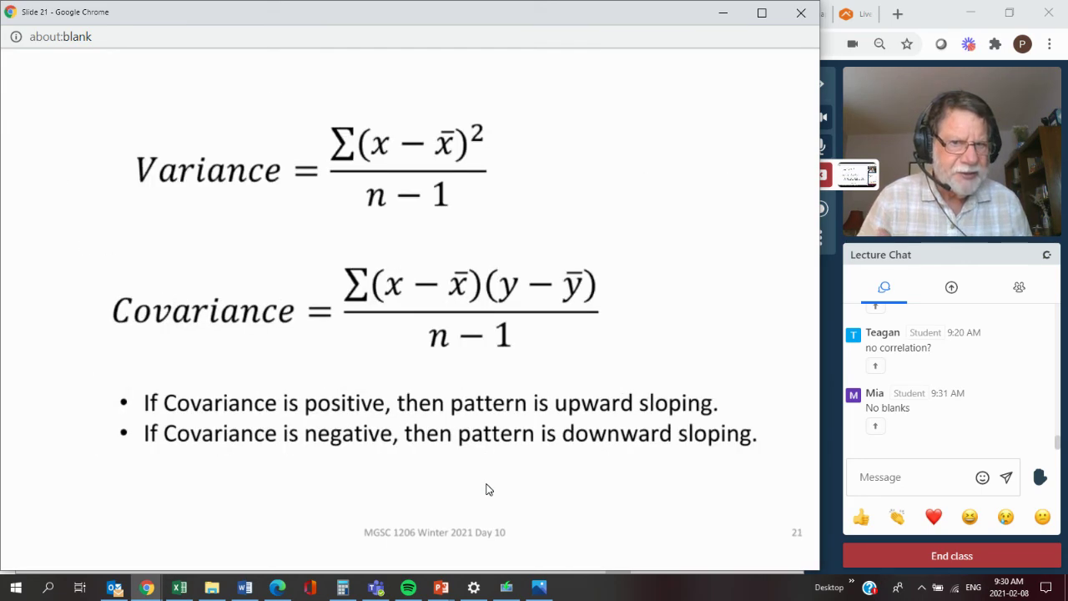